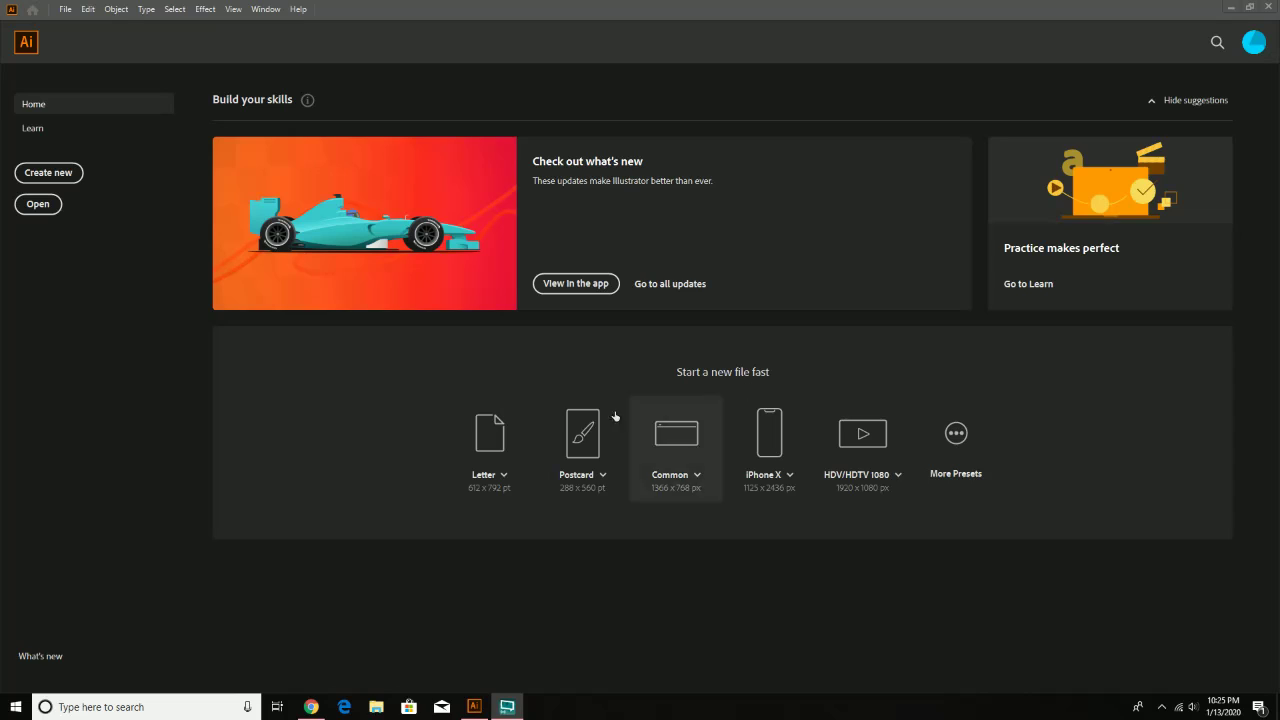
- Create a new Letter document of 612 x 792 pt and choose the Essentials workspace
left_click(498, 451)
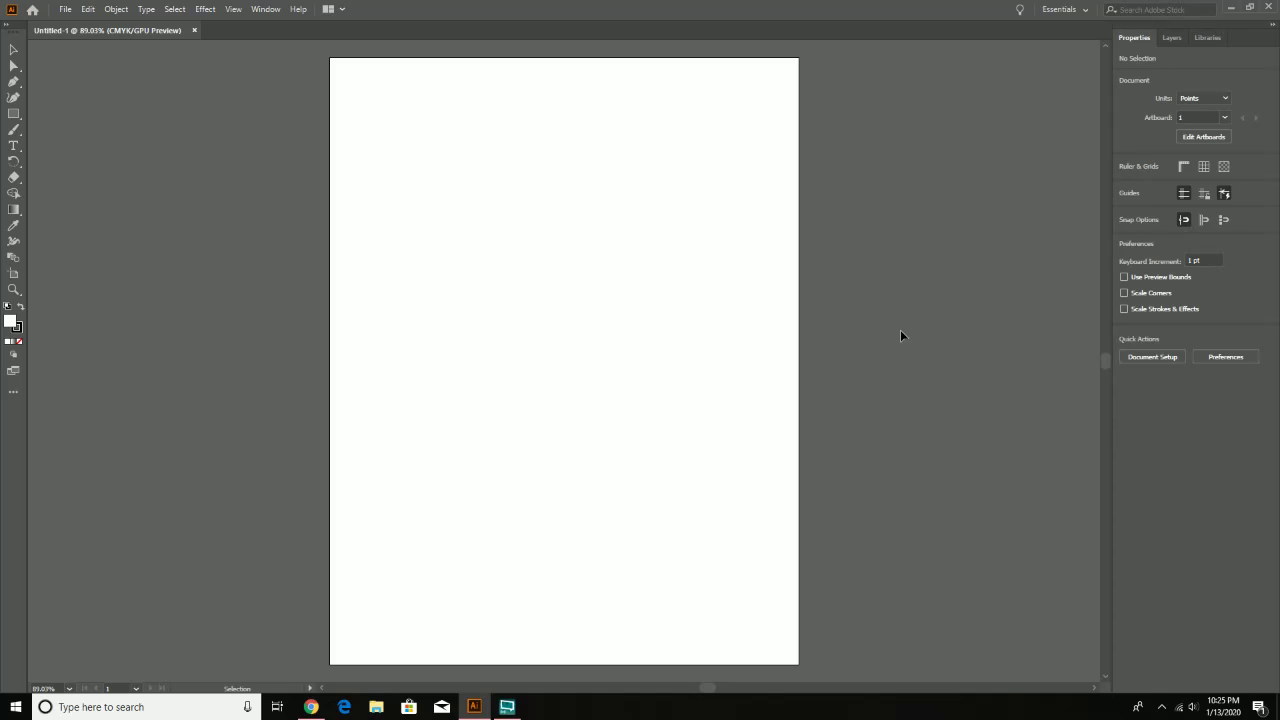
left_click(1068, 10)
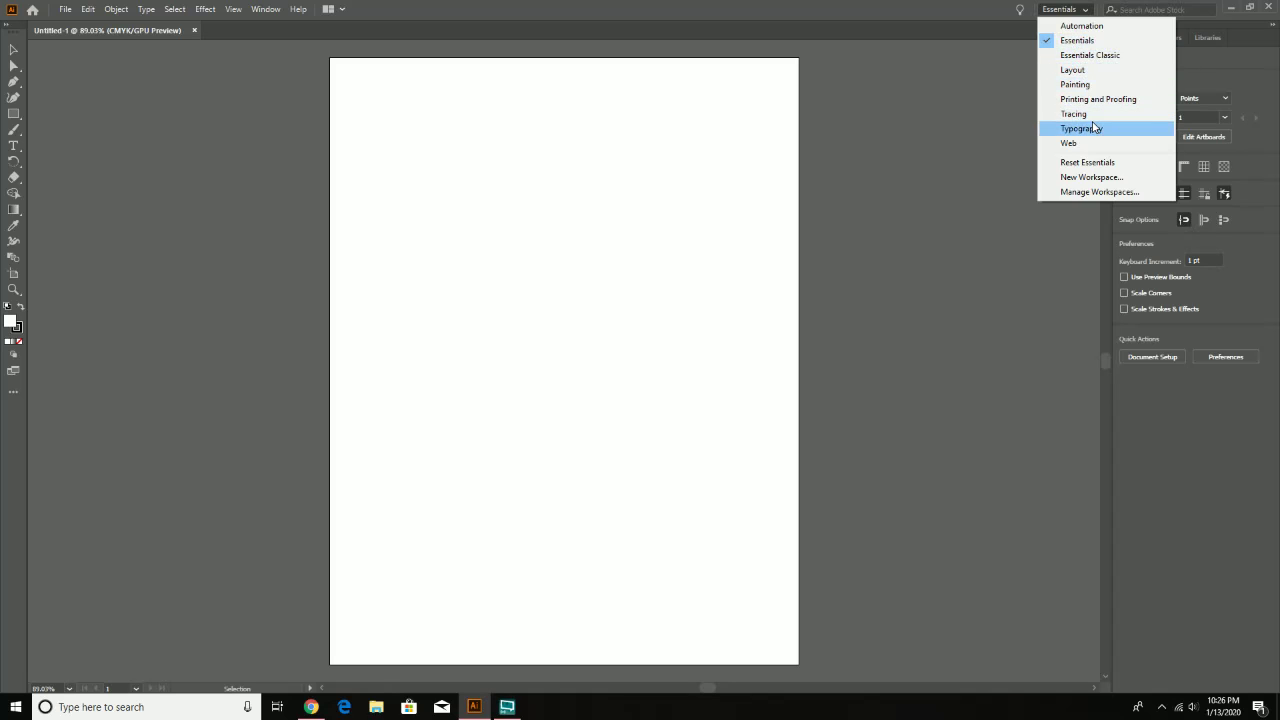
left_click(1079, 41)
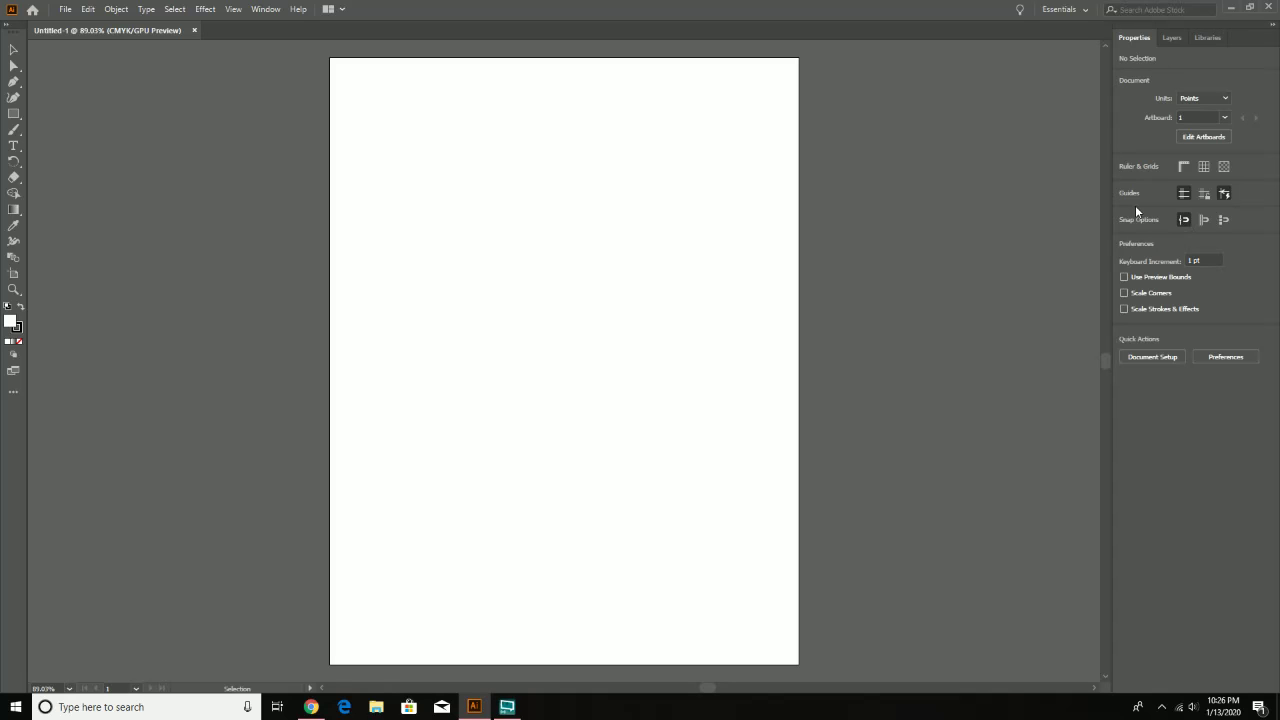
- Draw a rectangle about 239 pt wide and 107 pt high near the artboard's upper-left corner
left_click(16, 53)
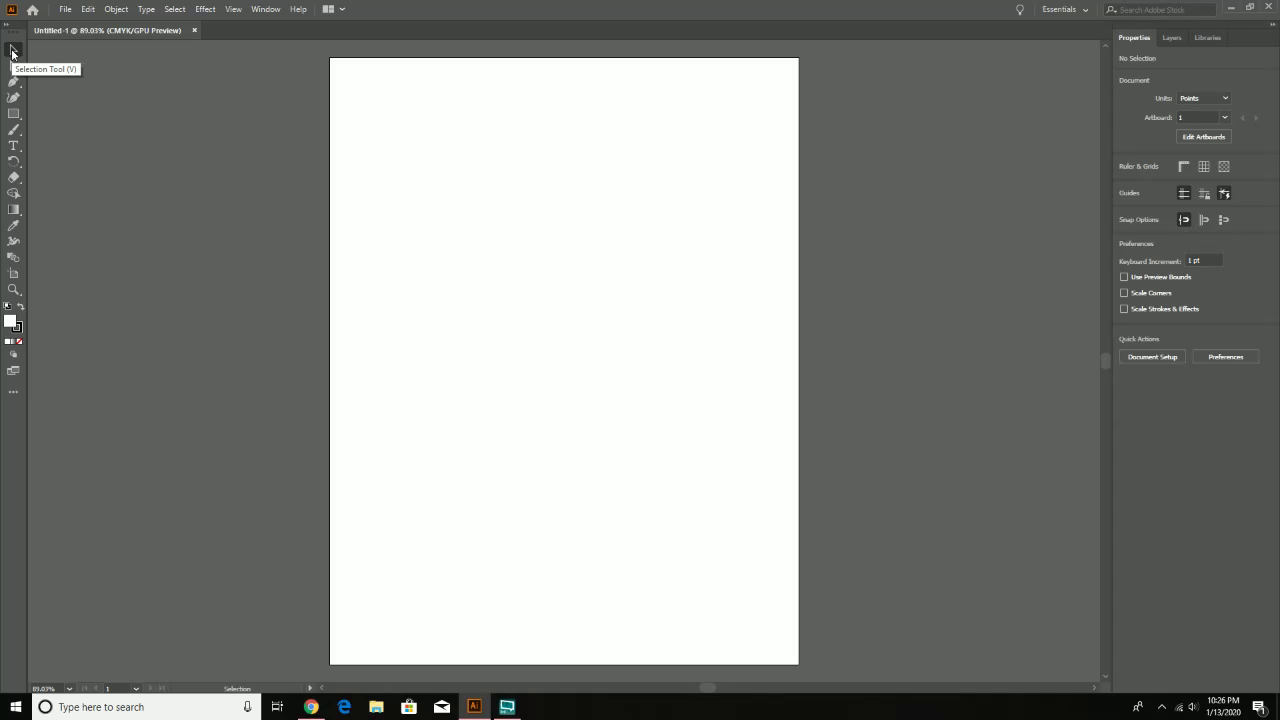
left_click(12, 114)
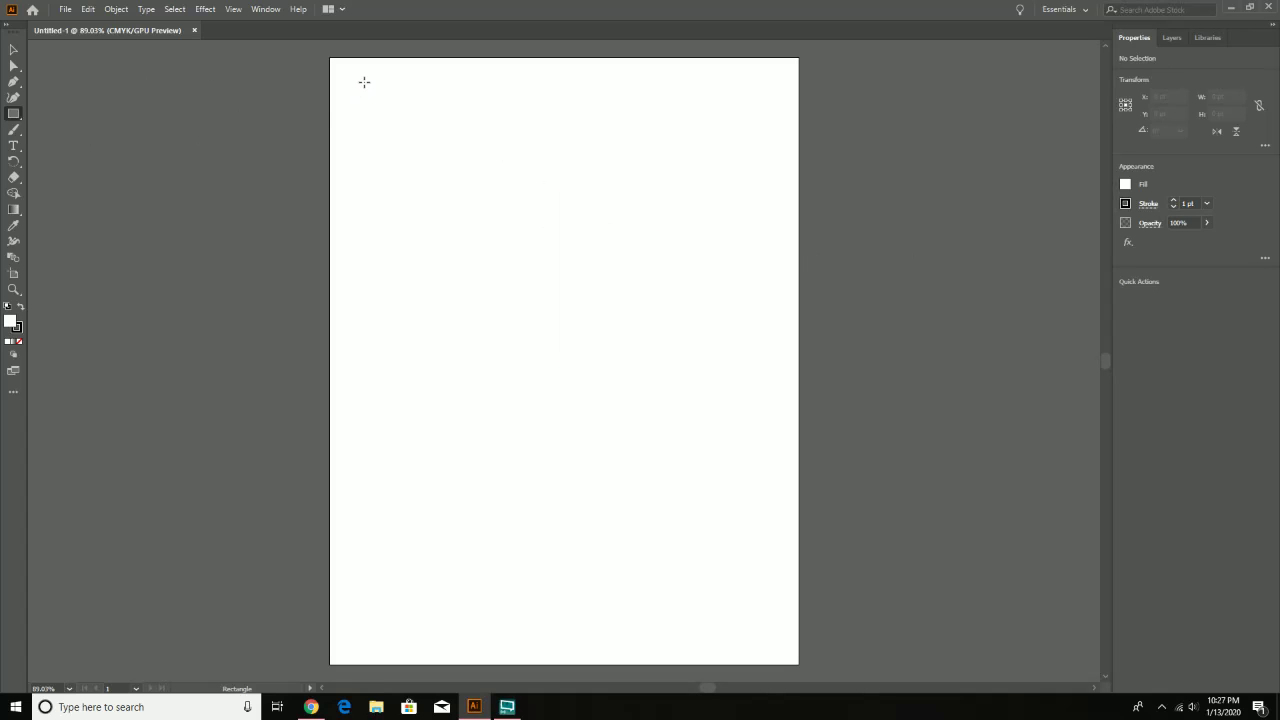
mouse_move(364, 82)
left_mouse_down()
mouse_move(446, 151)
mouse_move(566, 211)
mouse_move(512, 191)
mouse_move(486, 211)
mouse_move(519, 188)
mouse_move(466, 203)
mouse_move(500, 201)
mouse_move(548, 164)
left_mouse_up()
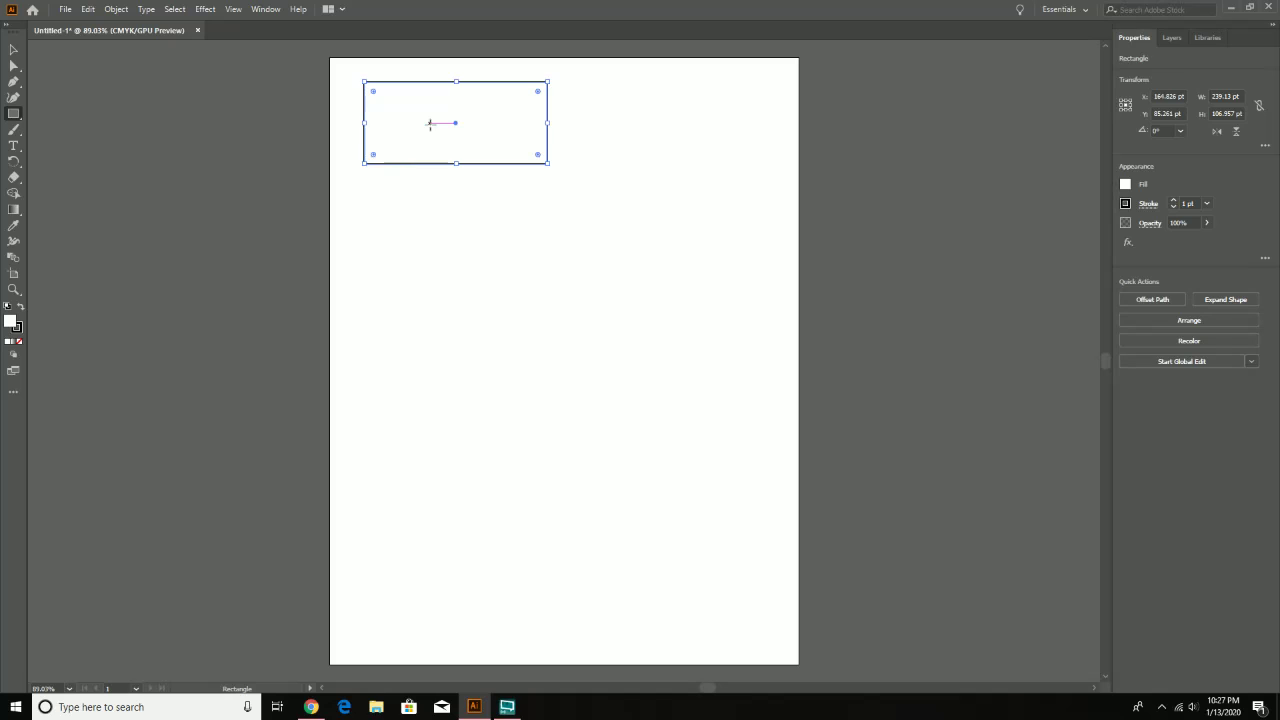
- Fill the rectangle with the CMYK Cyan swatch and deselect it
left_click(12, 52)
left_click(1125, 185)
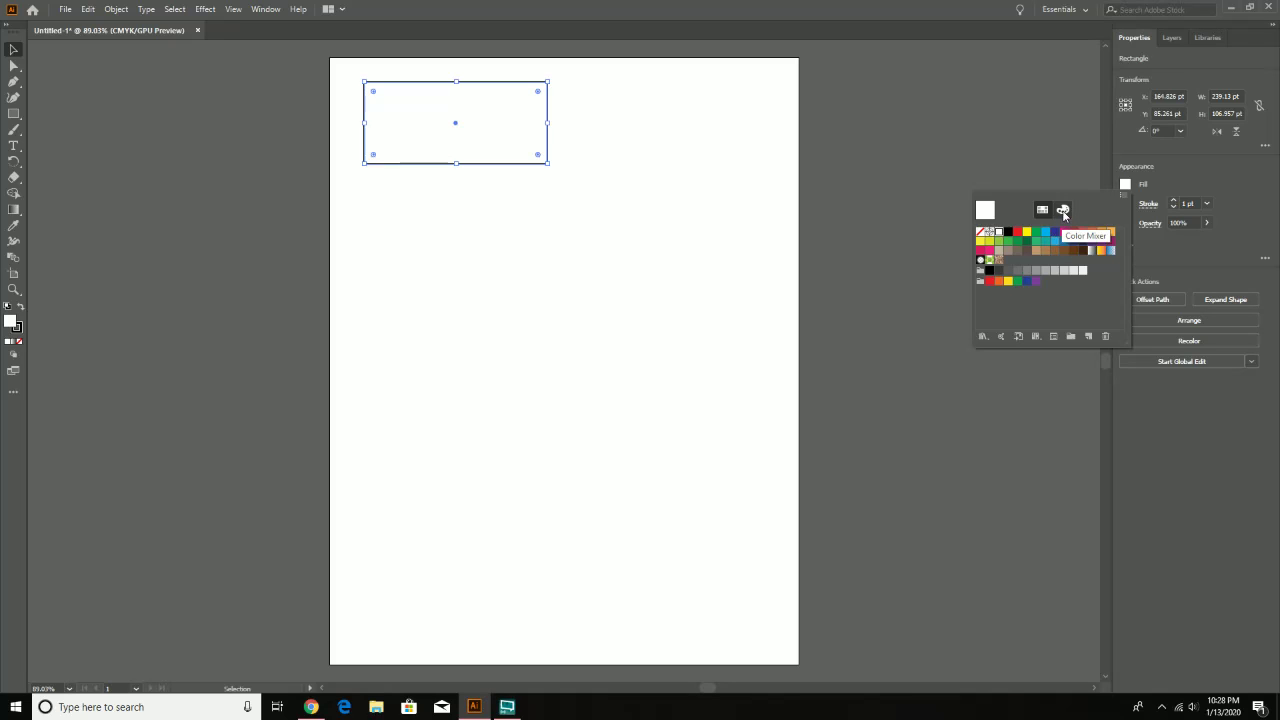
left_click(1063, 212)
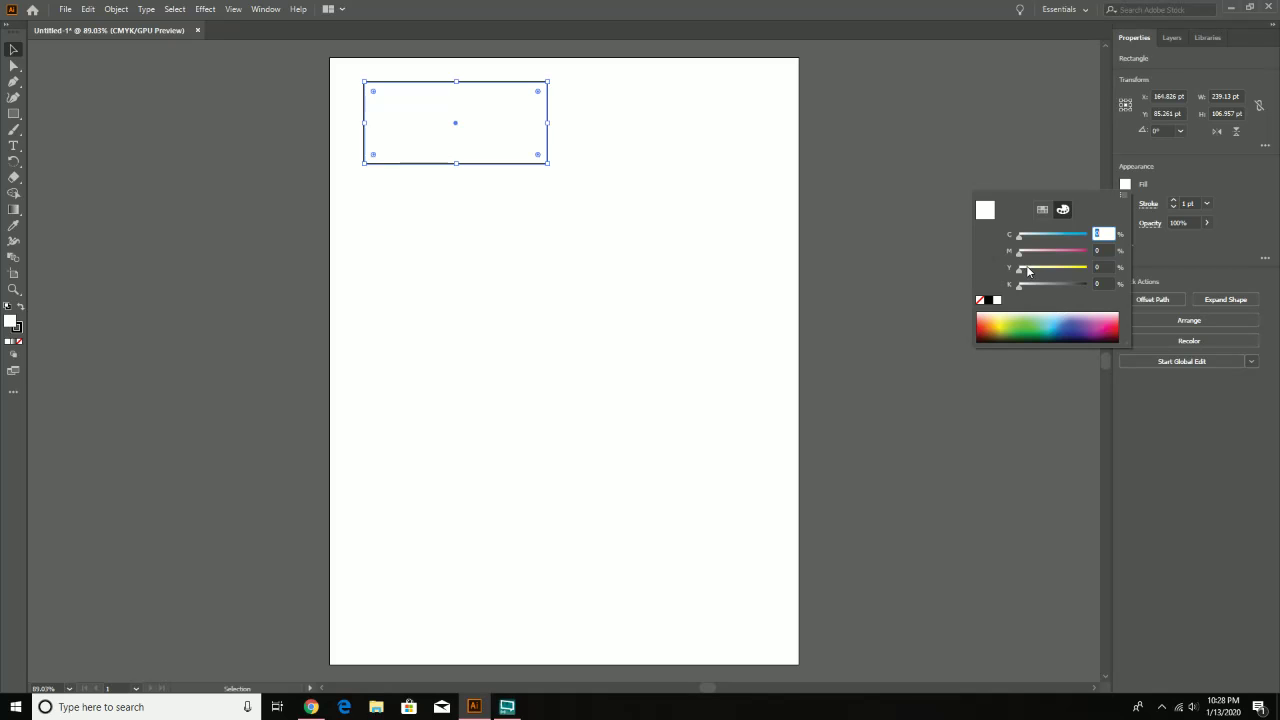
left_click(1042, 209)
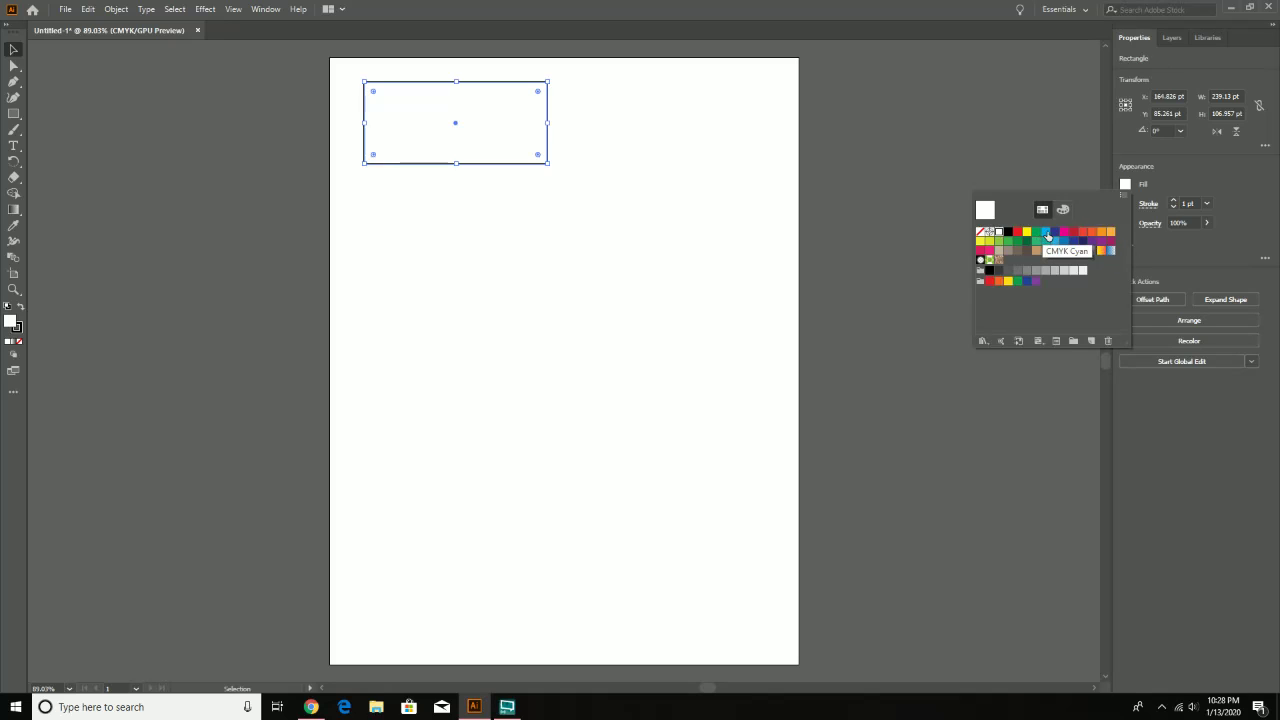
left_click(1046, 233)
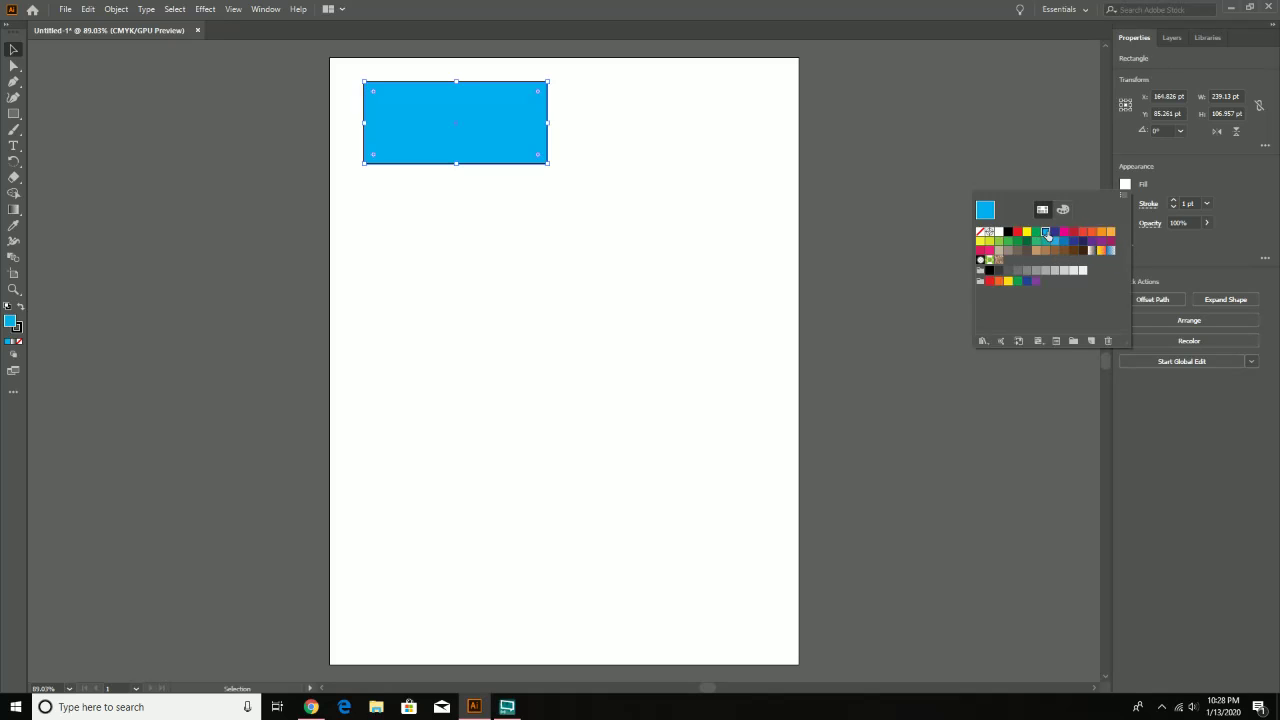
left_click(511, 147)
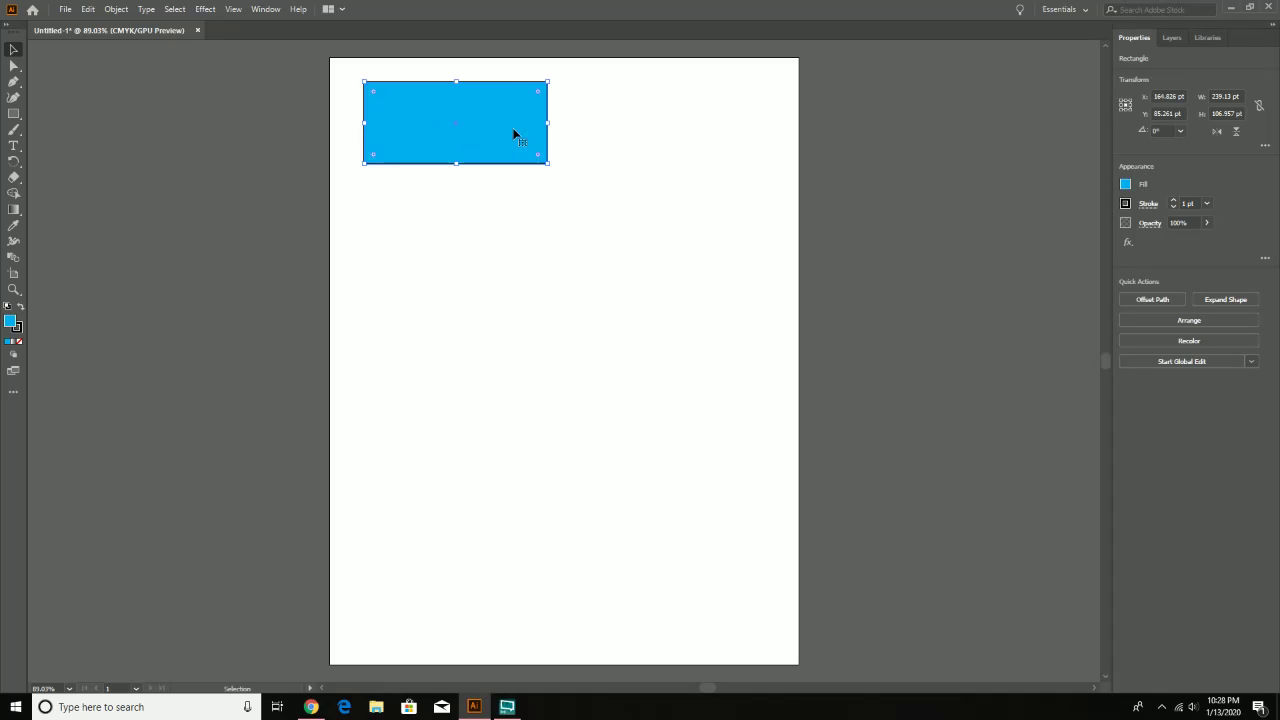
left_click(599, 114)
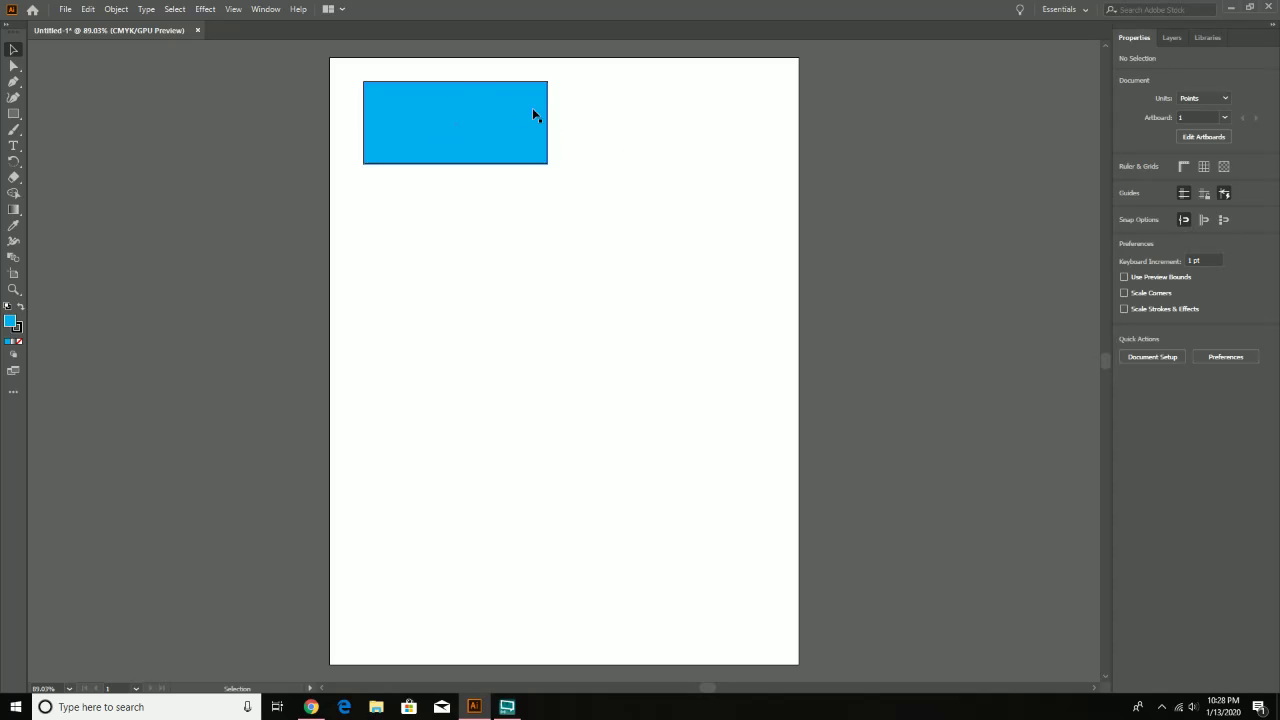
- Remove the rectangle's stroke by setting it to None, and restore the black stroke
left_click(506, 110)
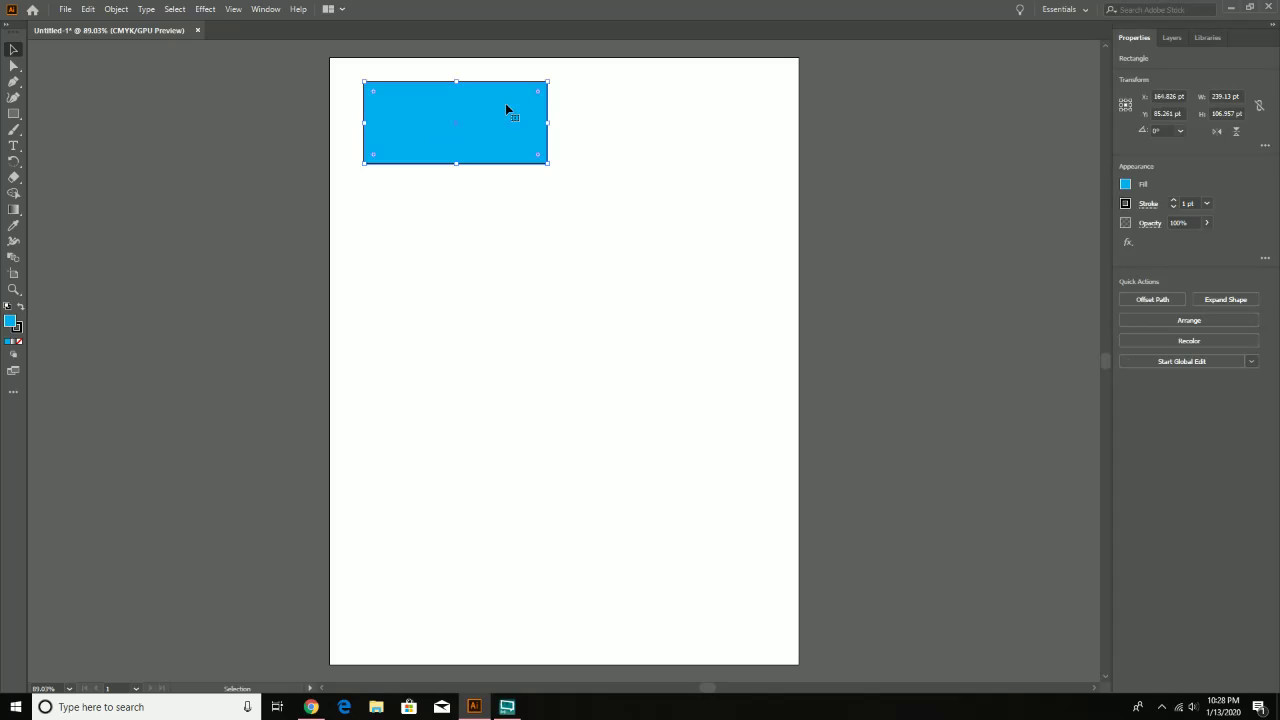
left_click(1126, 204)
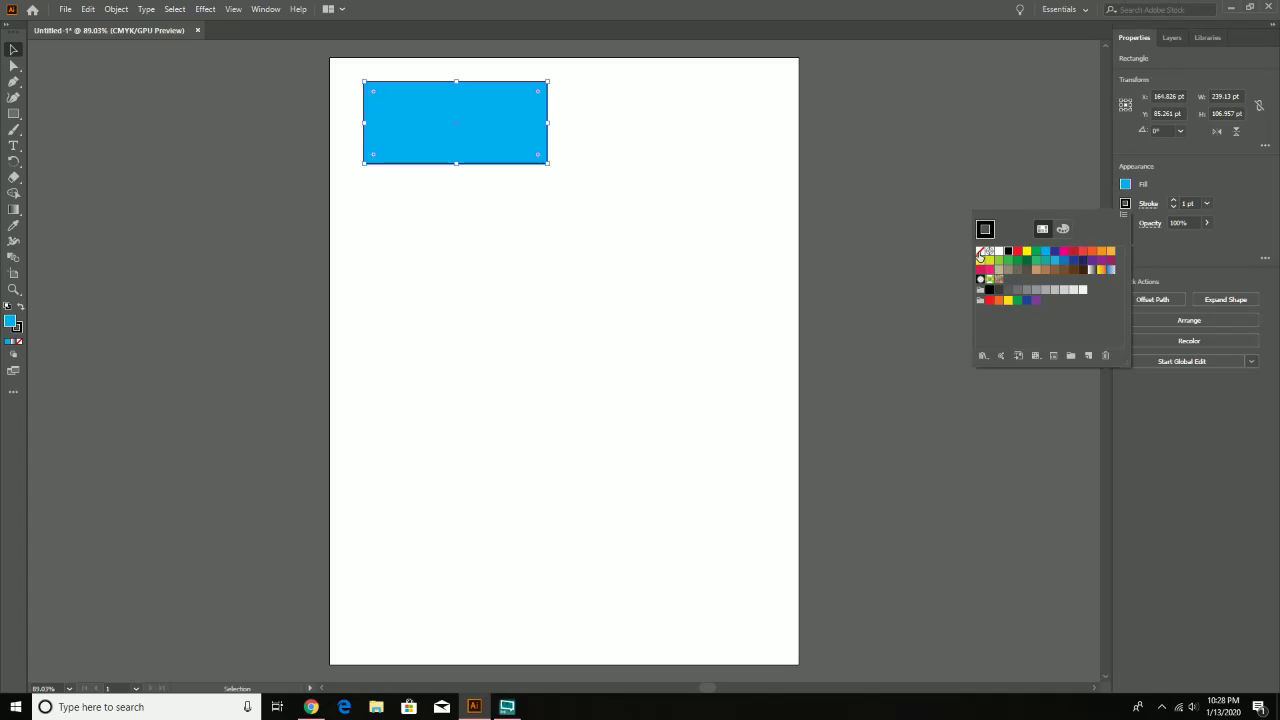
left_click(980, 253)
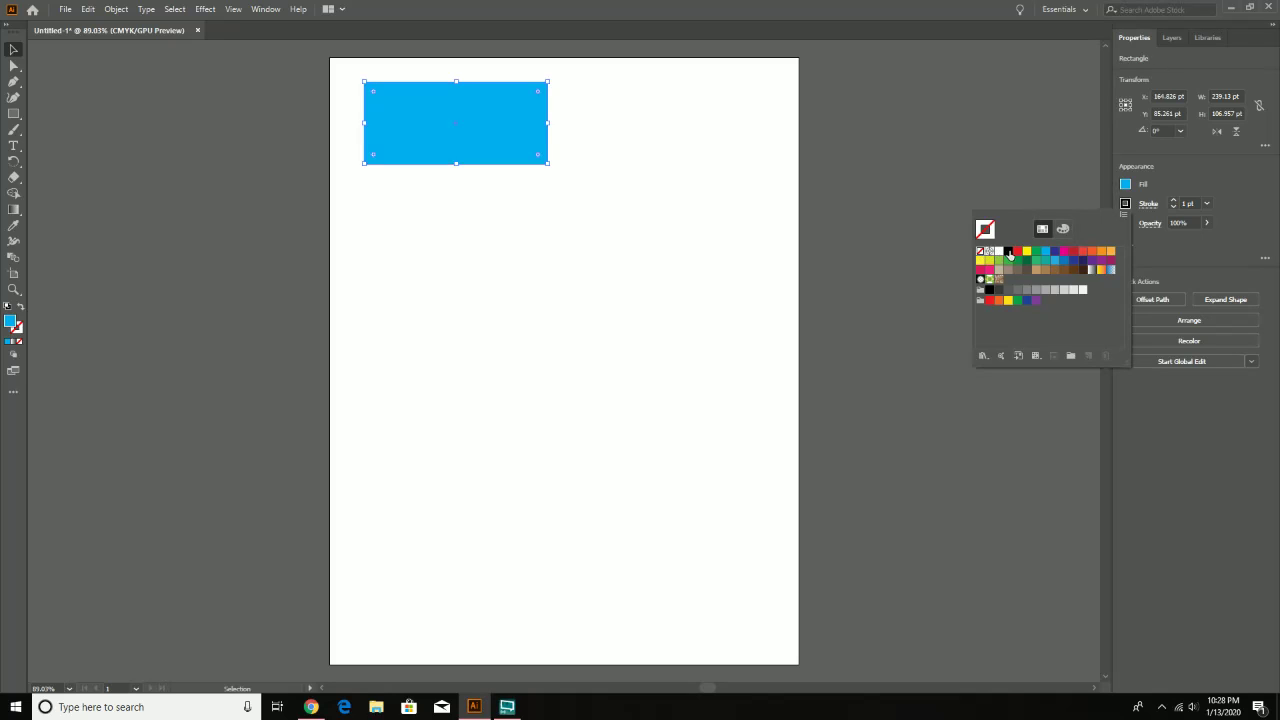
left_click(1009, 253)
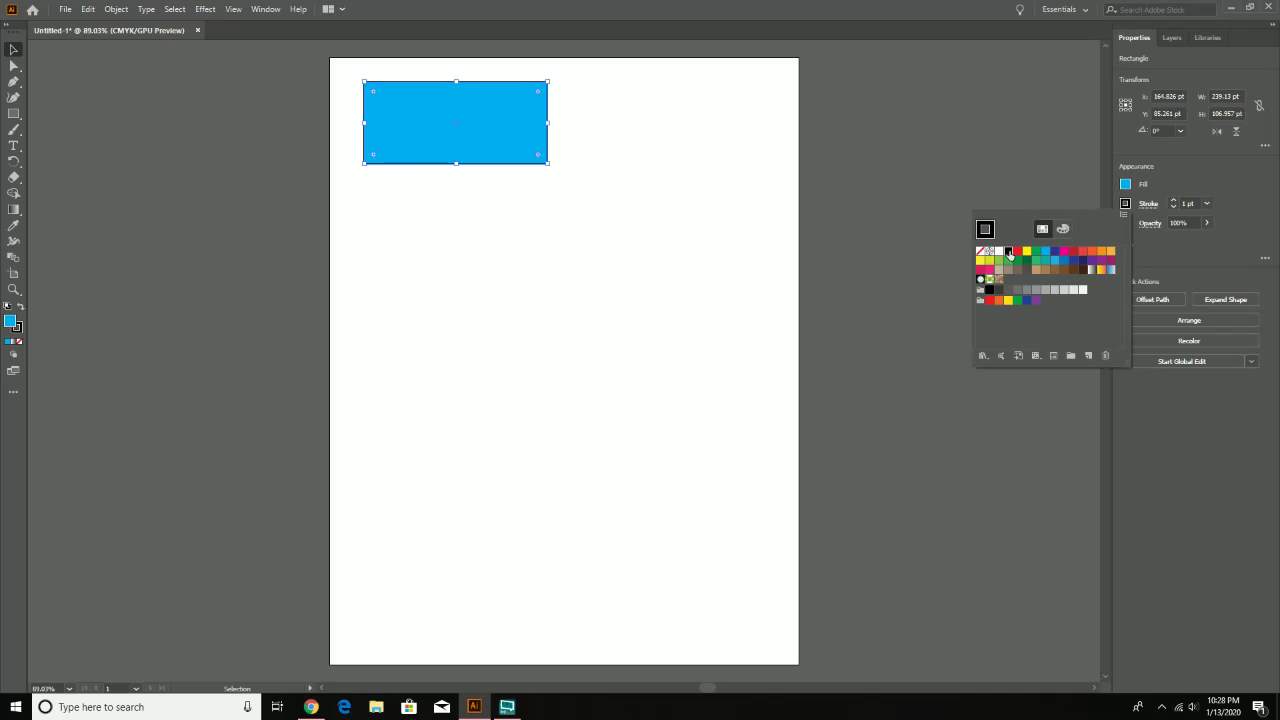
- Set the rectangle's fill to None, and reapply the CMYK Cyan swatch
left_click(1125, 185)
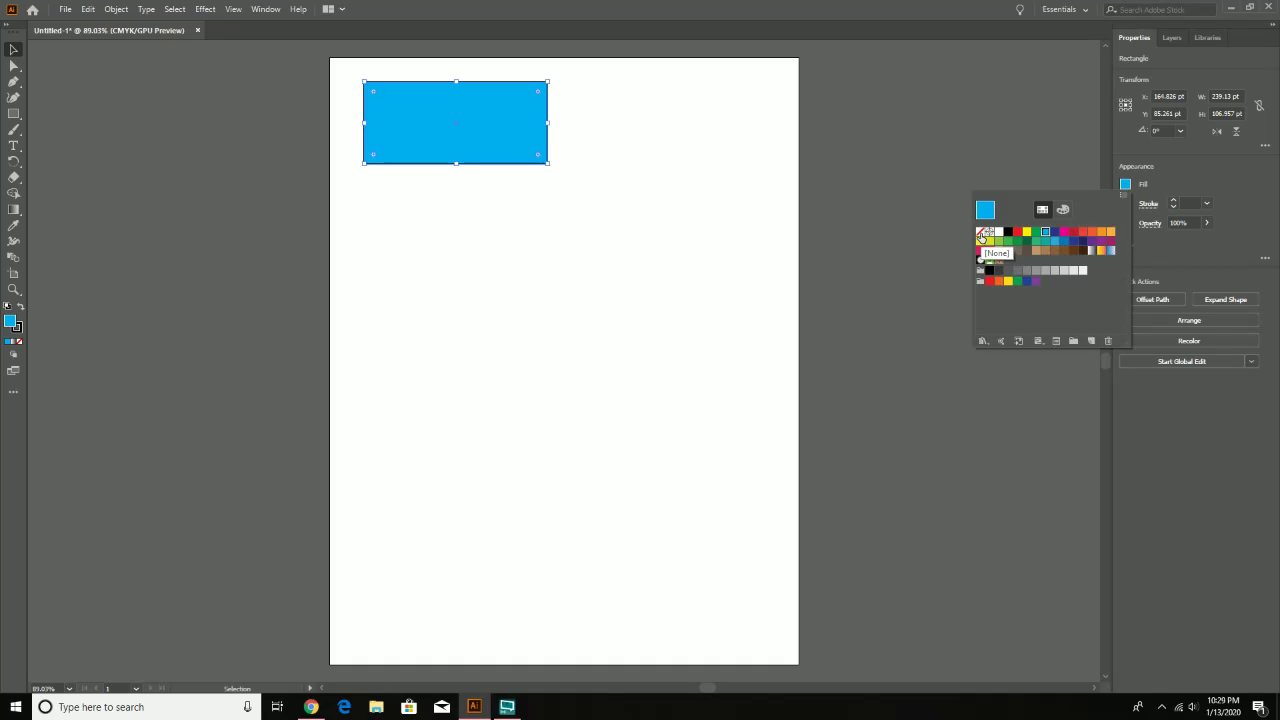
left_click(981, 236)
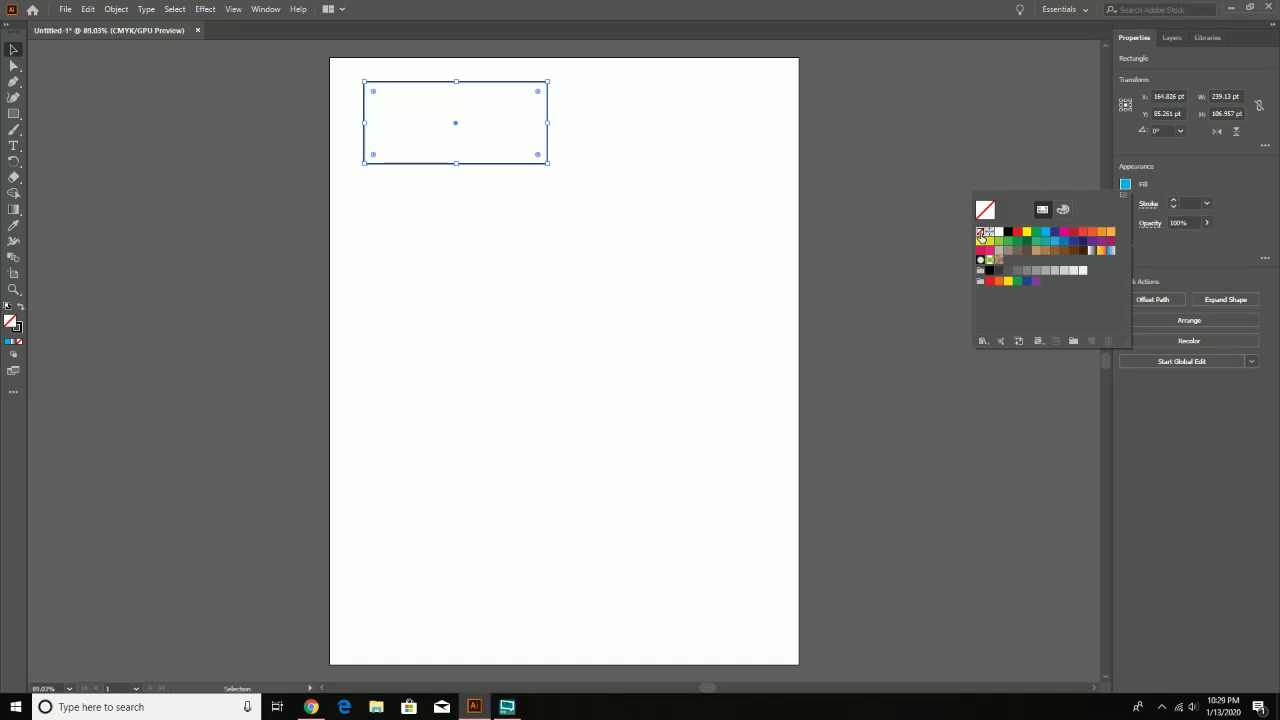
left_click(1046, 236)
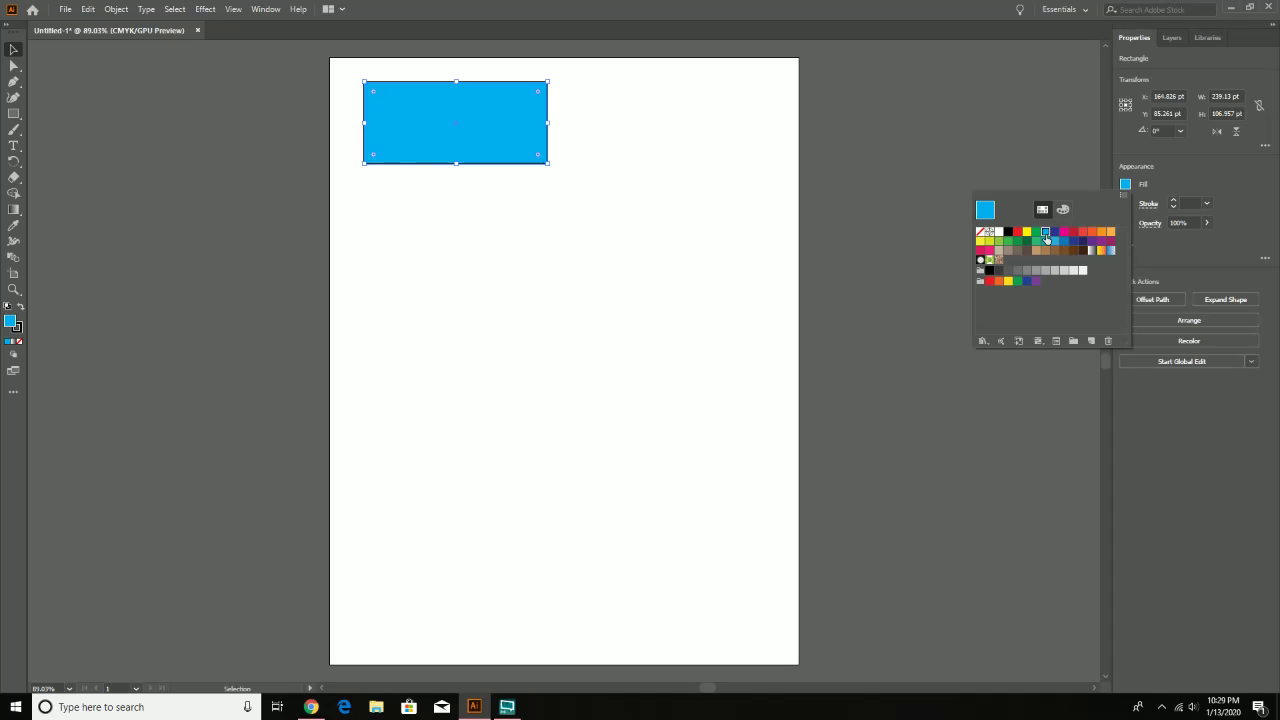
left_click(1195, 175)
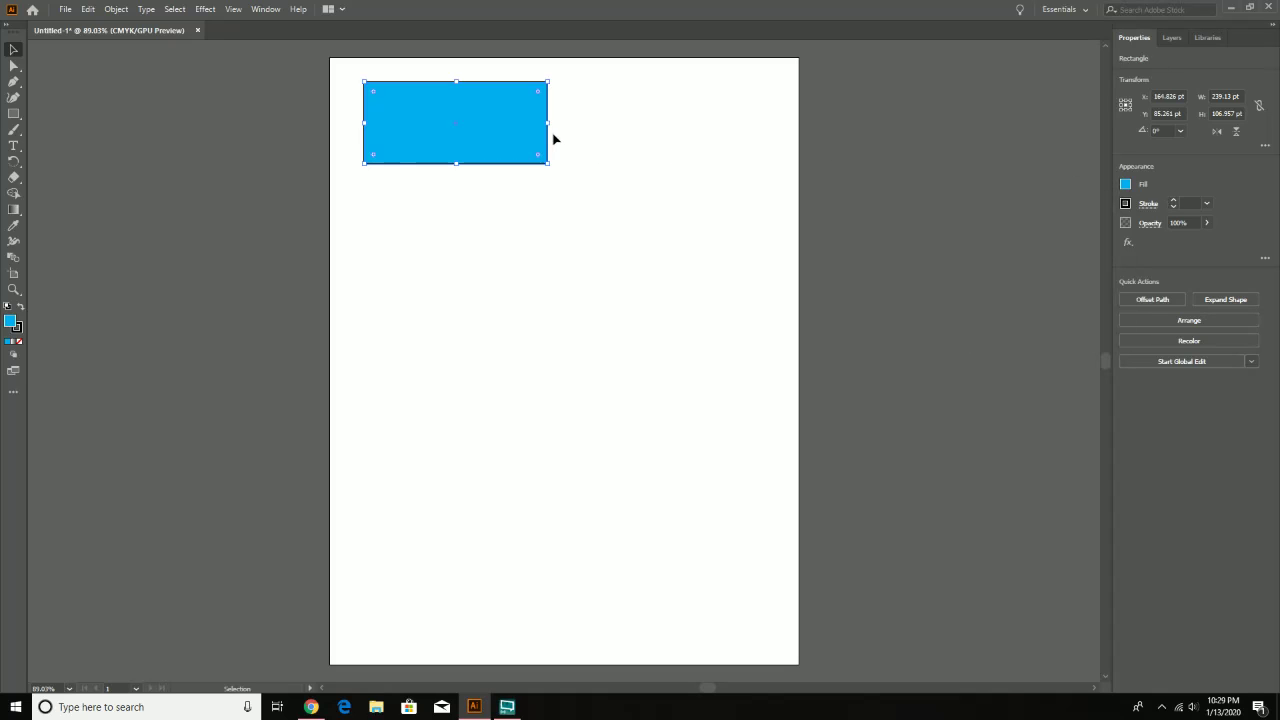
- Increase the rectangle's stroke weight in steps to 19 pt
left_click(1175, 201)
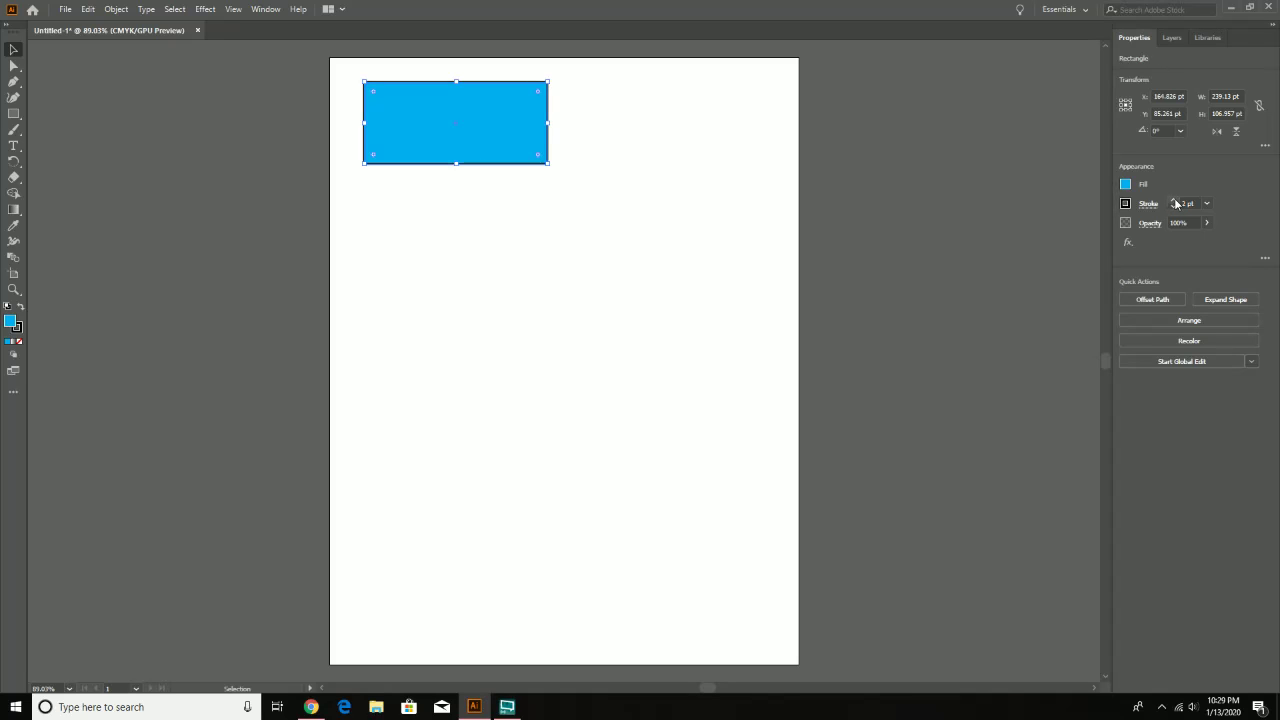
left_click(1175, 201)
left_click(1175, 201)
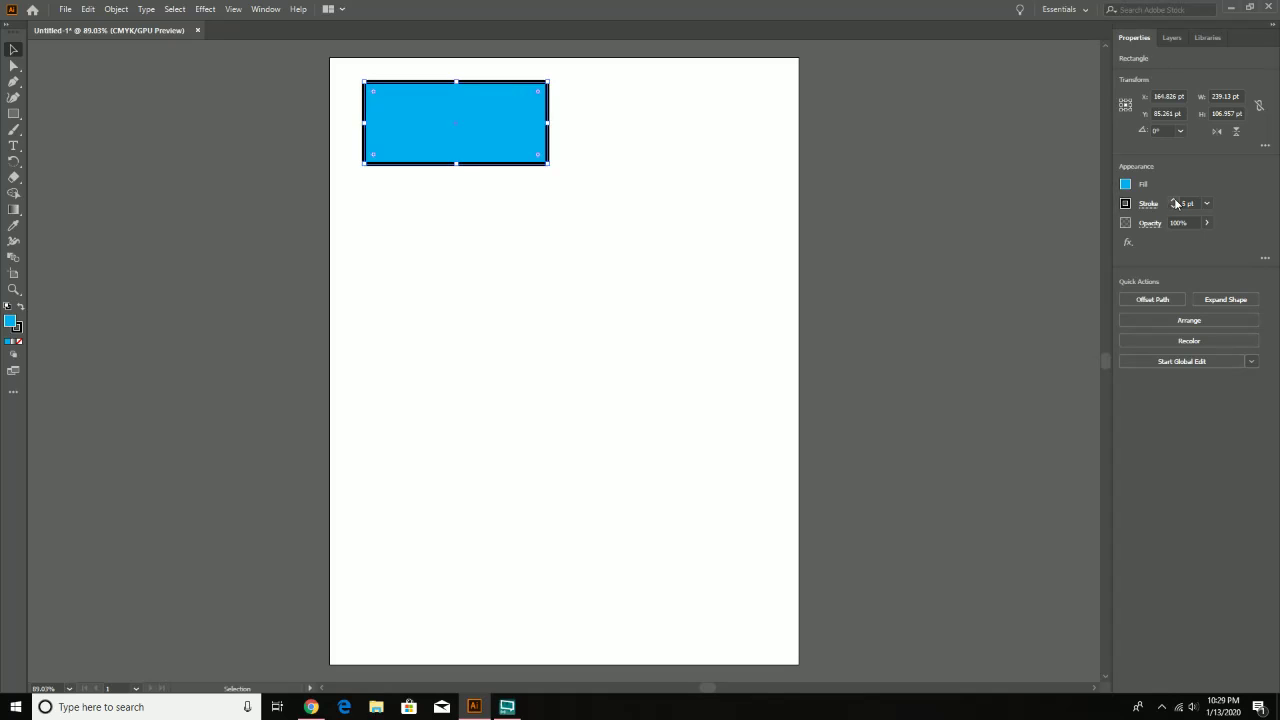
left_click(1175, 201)
left_click(1175, 201)
left_click(1175, 201)
left_click(1175, 201)
left_click(1175, 201)
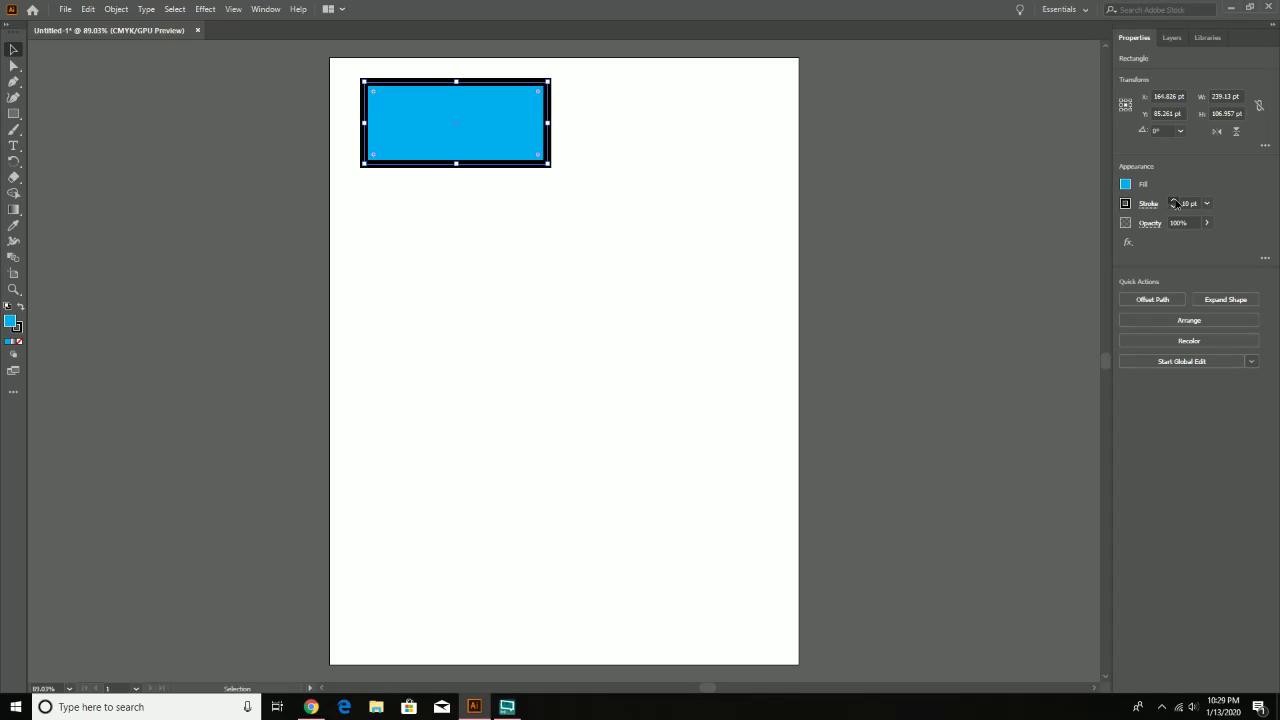
left_click(1175, 201)
left_click(1175, 201)
left_click(1175, 201)
left_click(1175, 201)
left_click(1175, 201)
left_click(1175, 201)
left_click(1175, 201)
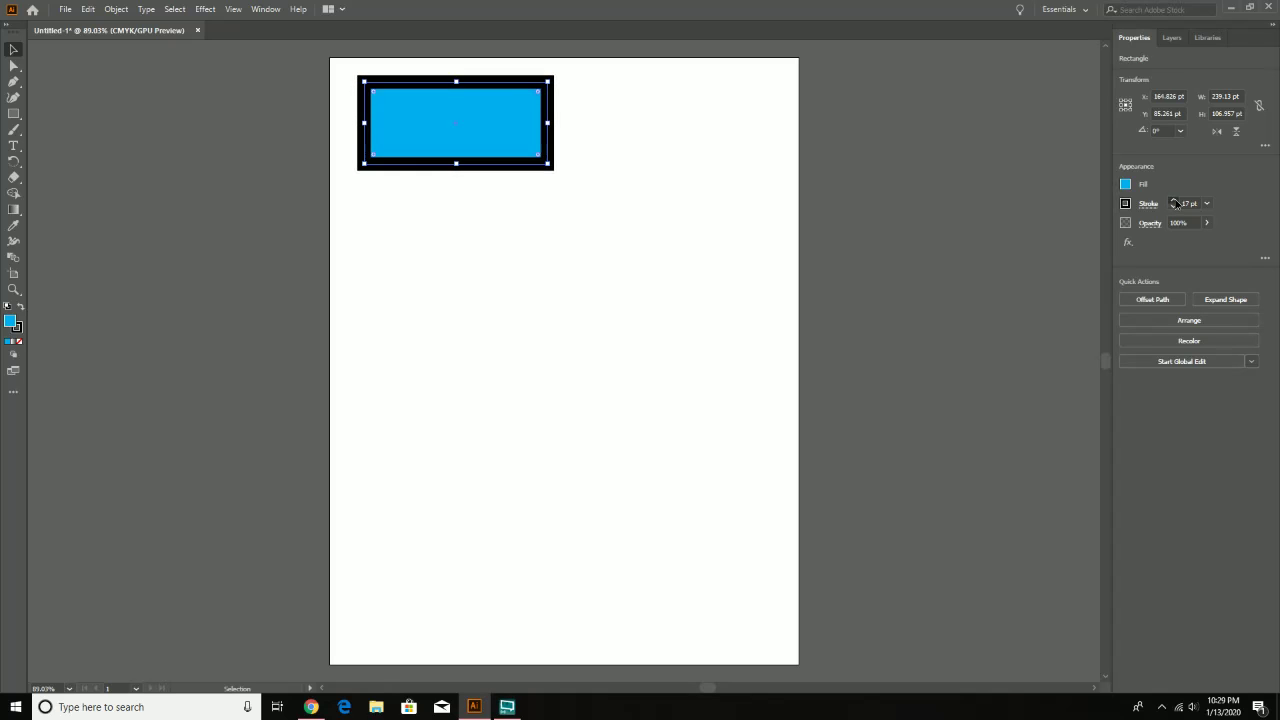
left_click(1175, 201)
left_click(1175, 201)
- Check the preset stroke weights and set the rectangle's stroke weight to 1 pt
left_click(1207, 203)
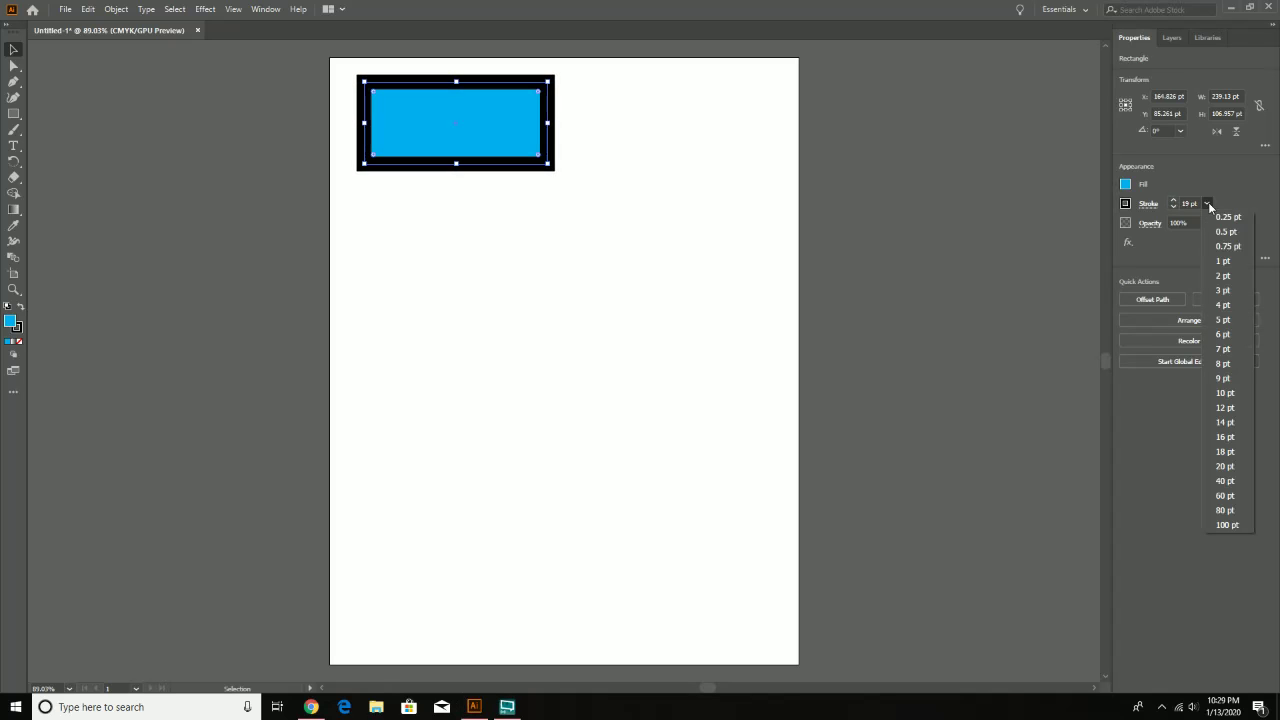
left_click(1208, 202)
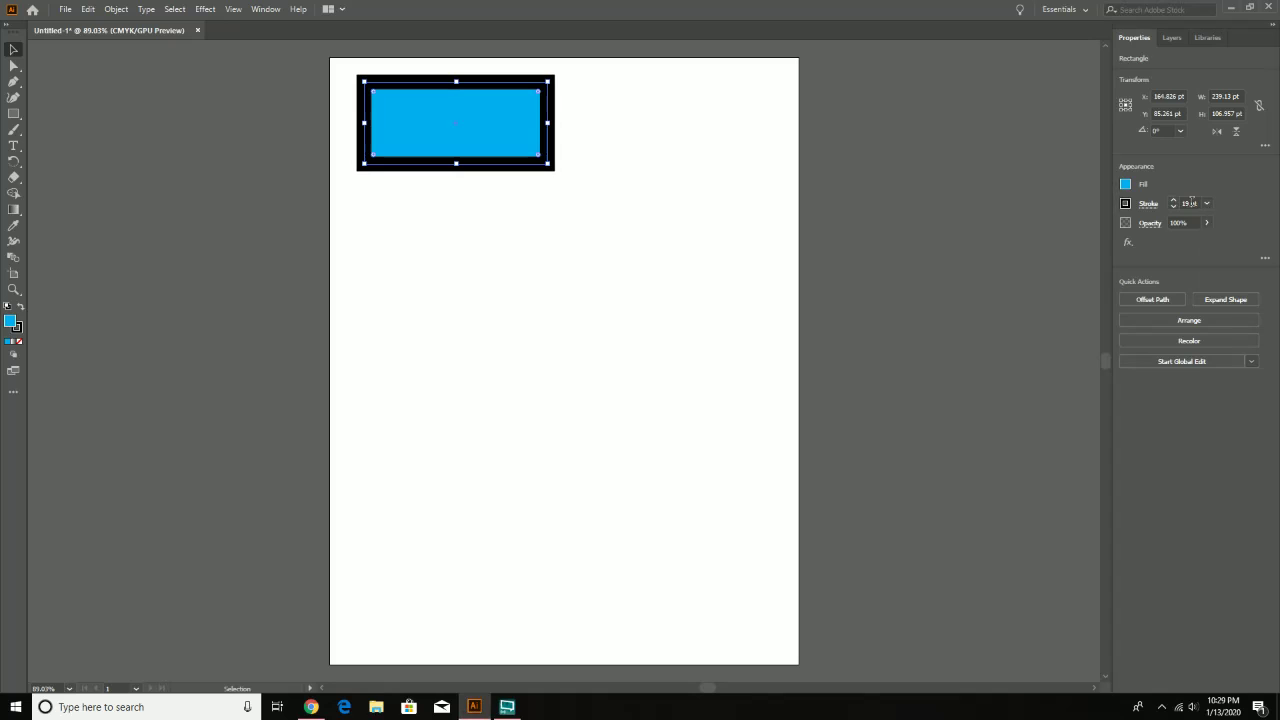
left_click(1206, 203)
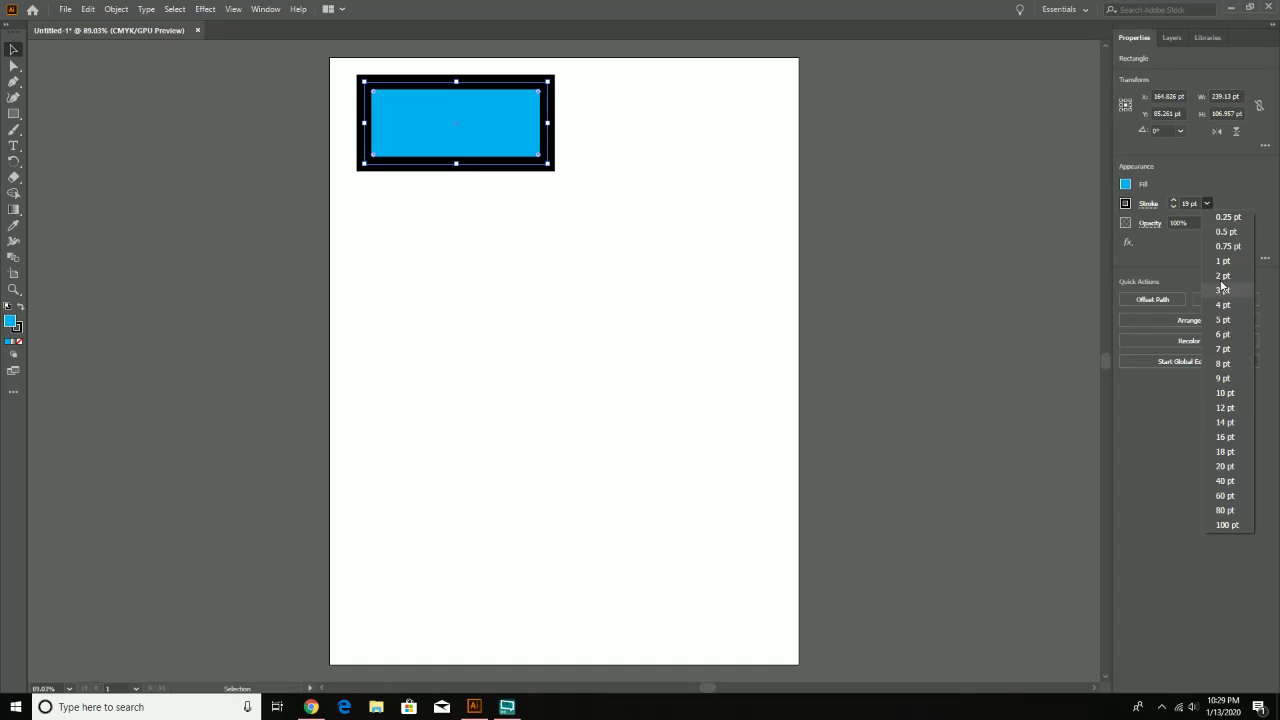
left_click(1206, 203)
left_click(1188, 203)
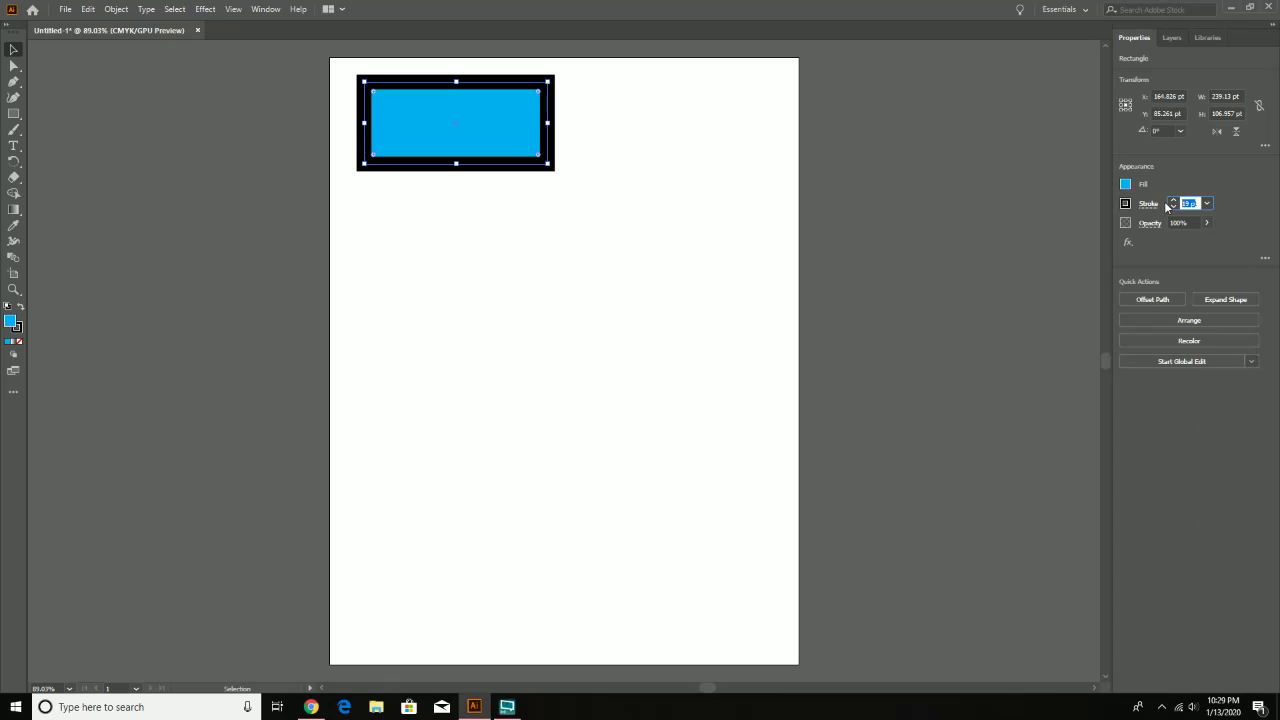
key("BackSpace")
key("Return")
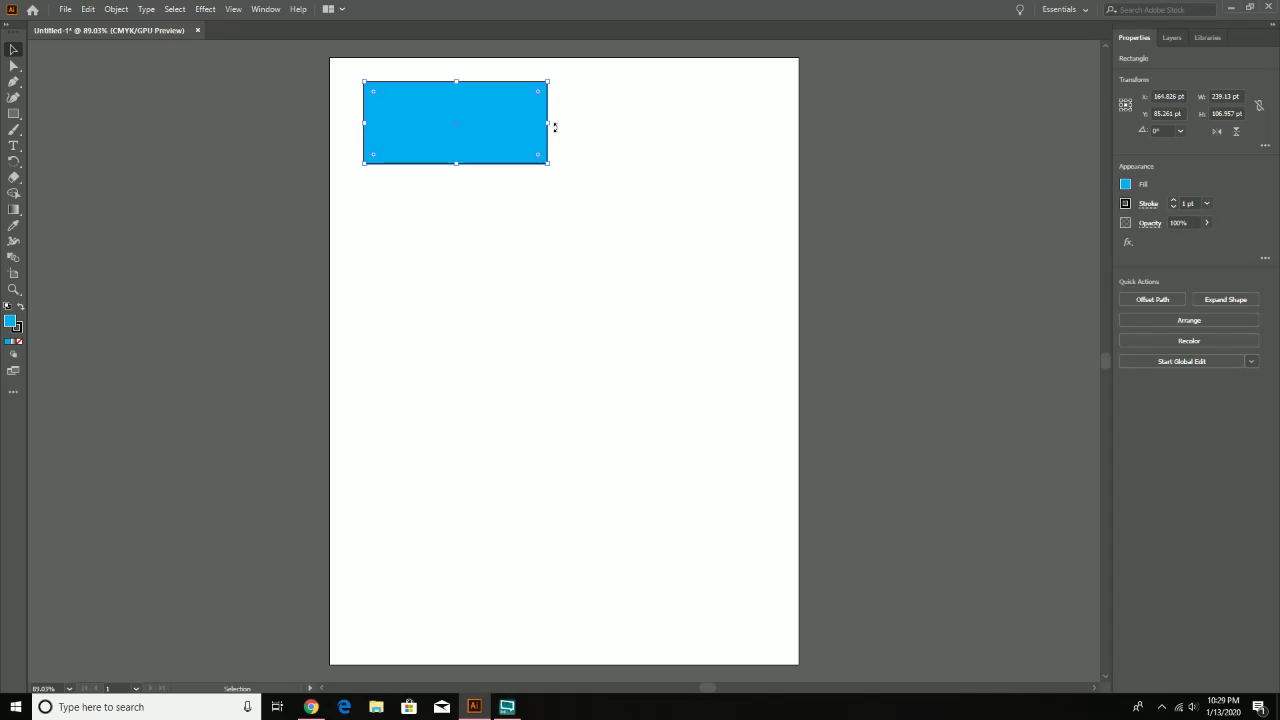
- Lower the rectangle's opacity to about 33%, return it to 100%, and deselect the shape
left_click(1207, 223)
left_click_drag(1207, 241, 1174, 243)
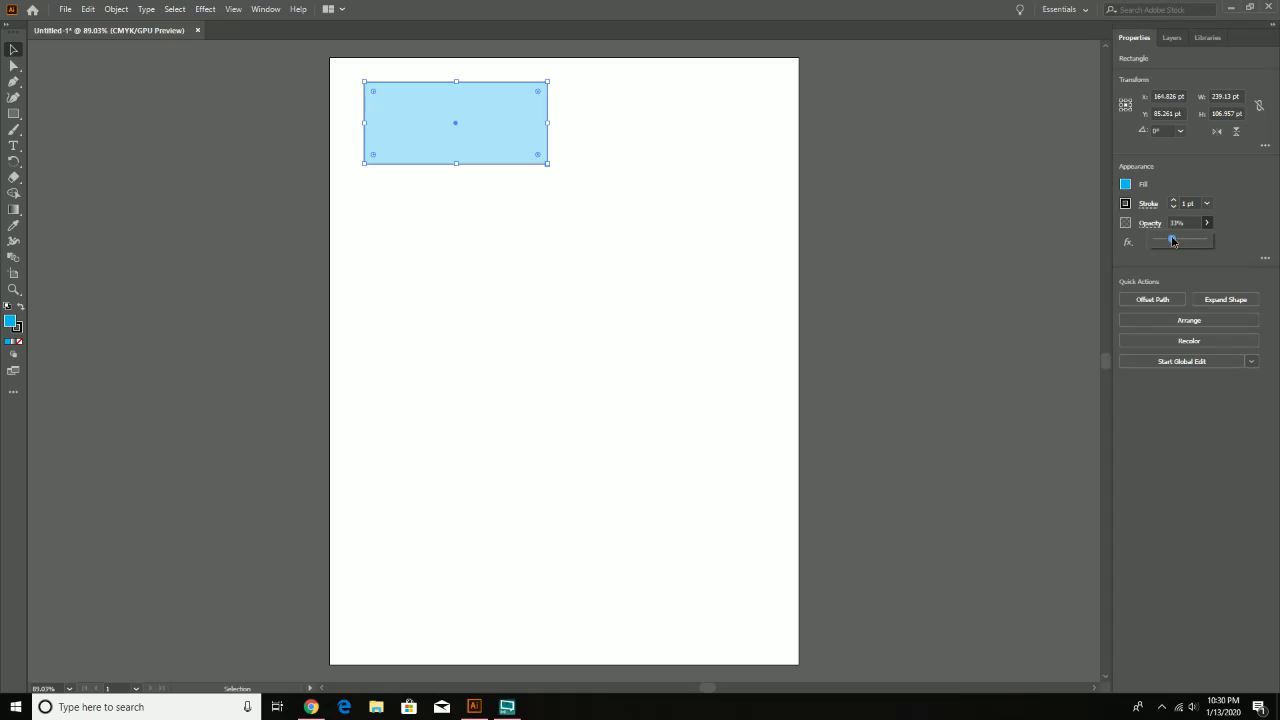
left_click_drag(1172, 240, 1227, 242)
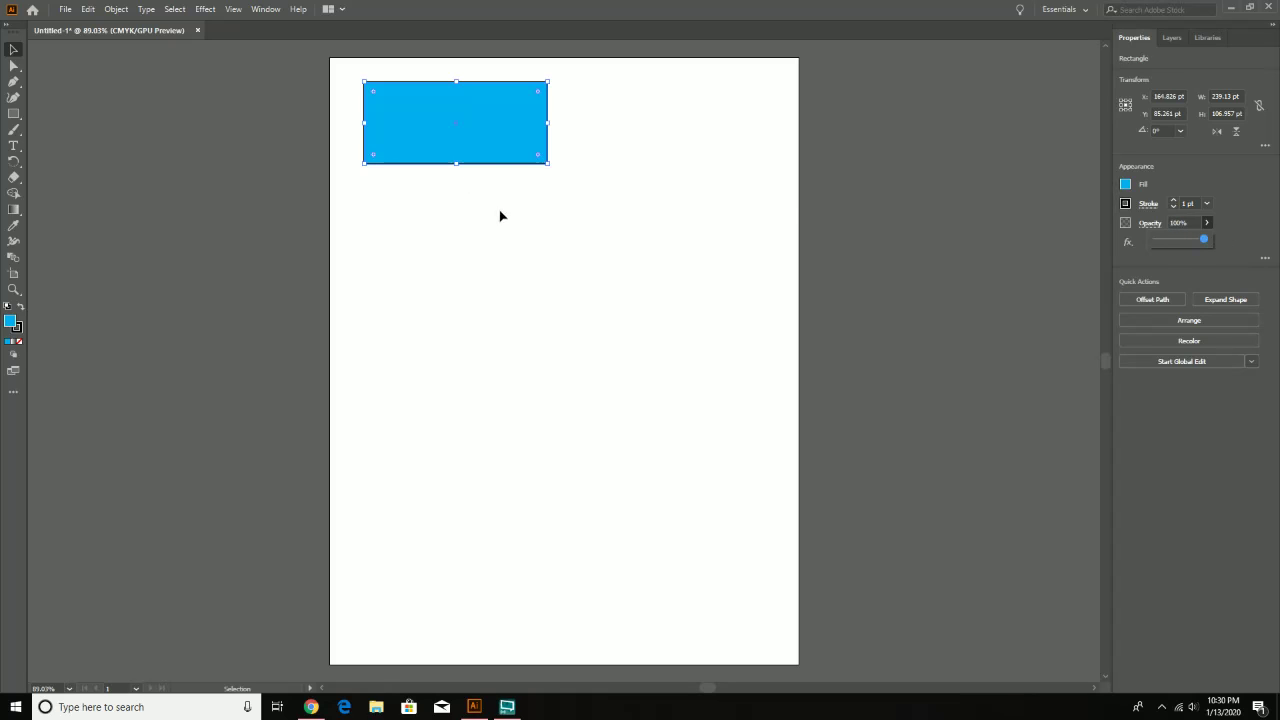
left_click(641, 208)
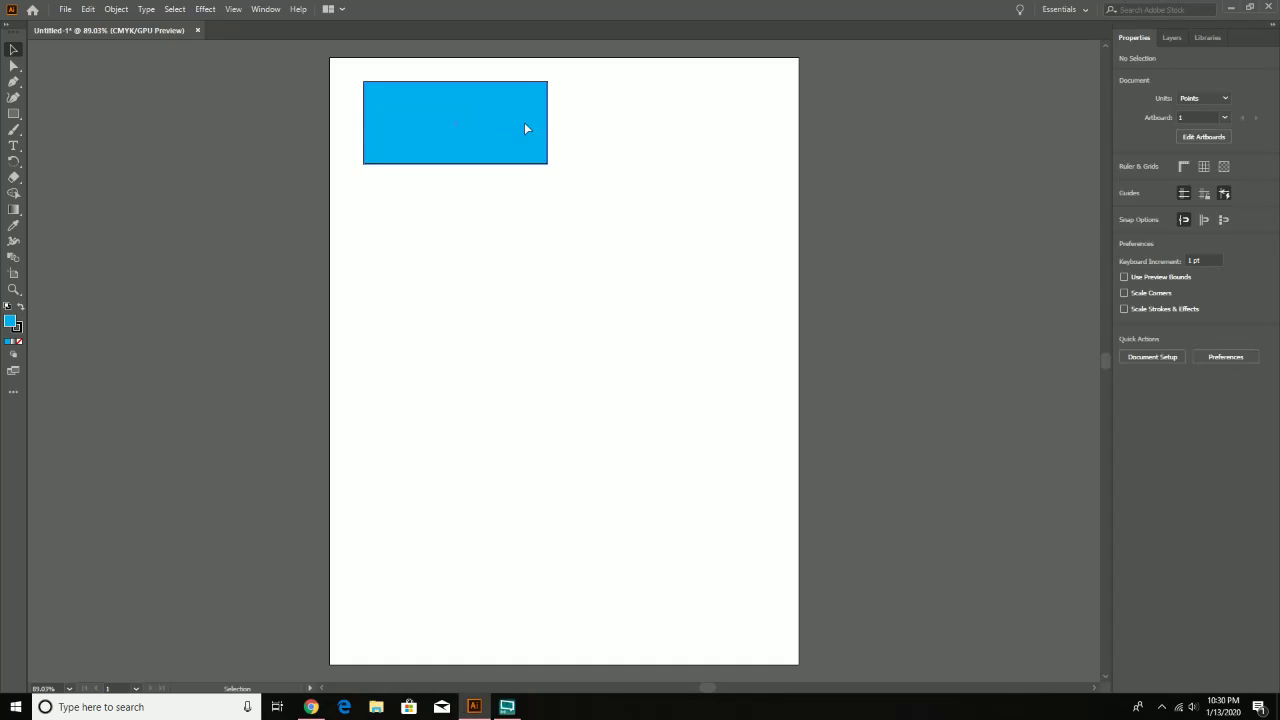
- Draw a square about 158 pt per side beside the cyan rectangle, using the same fill and stroke
left_click(452, 150)
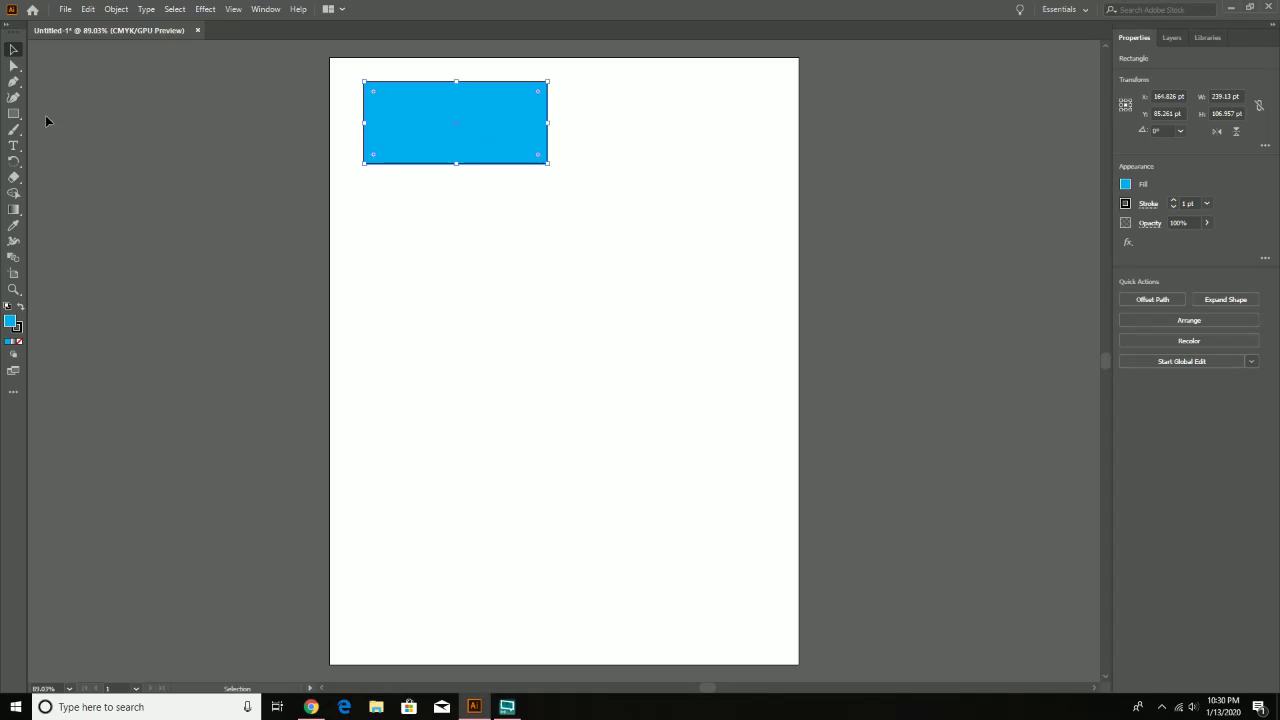
left_click(13, 114)
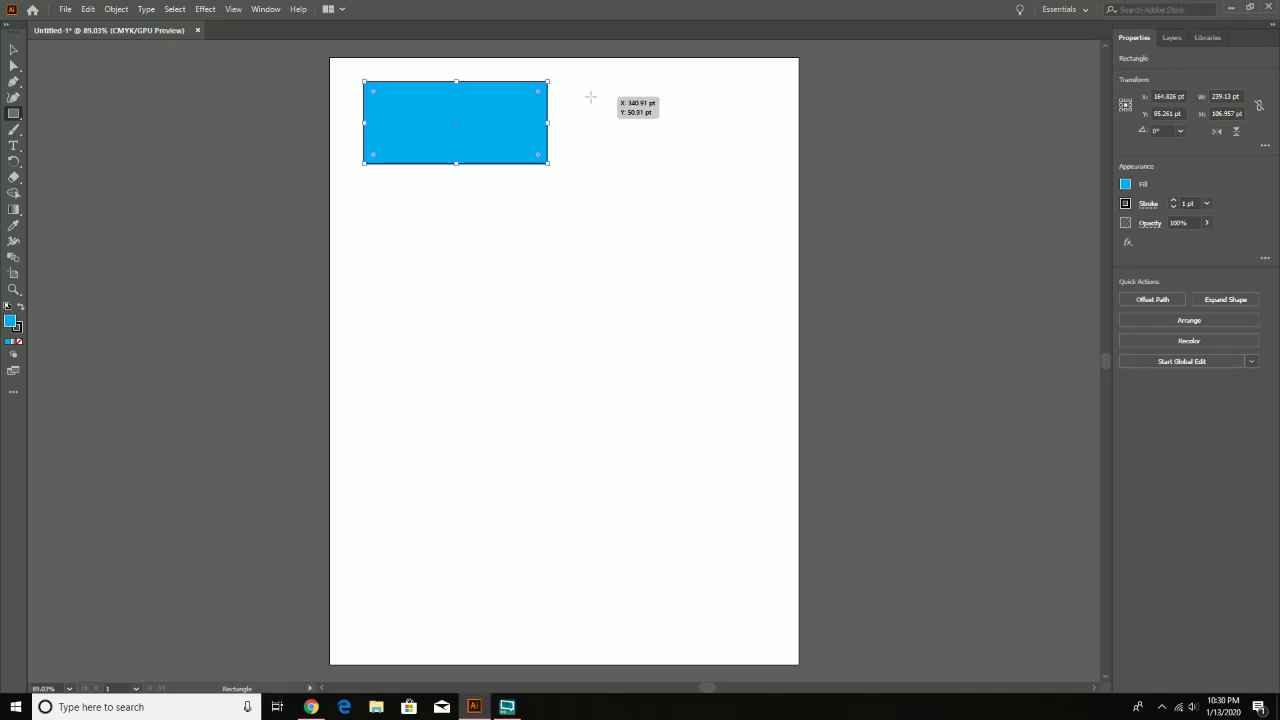
left_click_drag(581, 88, 703, 159)
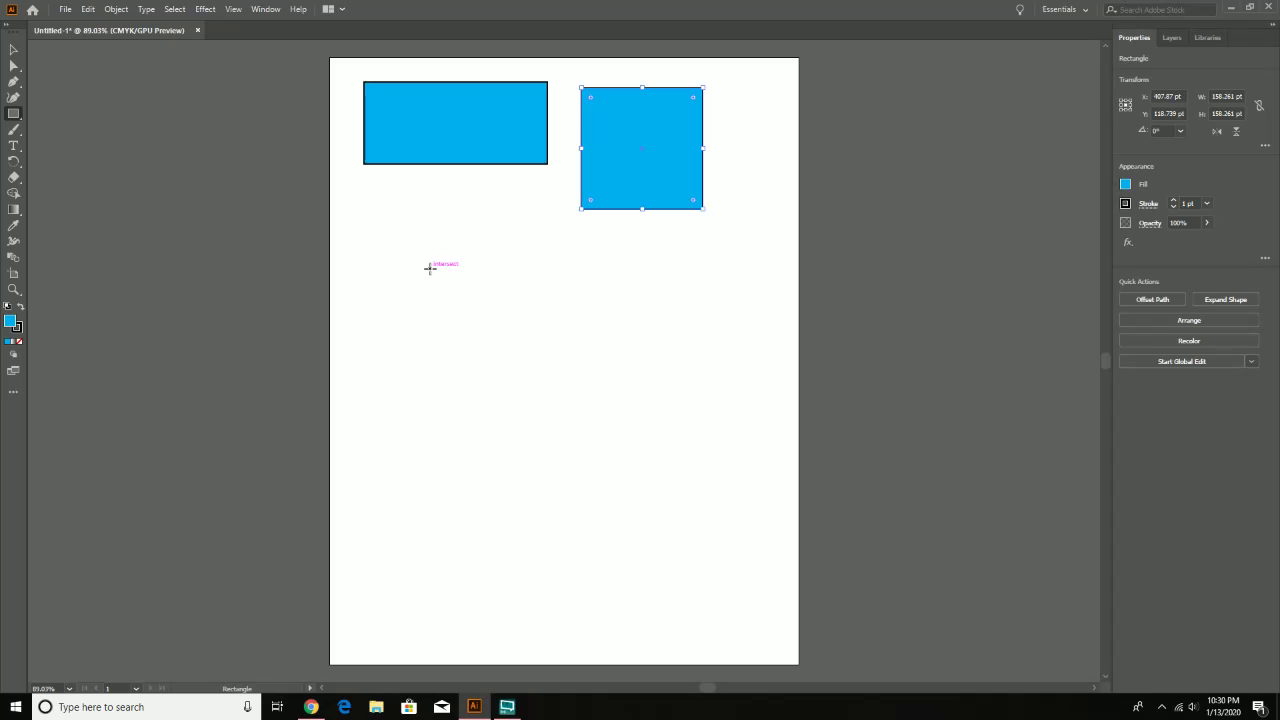
- Try drawing a rectangle outward from its centre below the cyan rectangle, undo it, and look up the Undo command
left_click_drag(430, 269, 473, 321)
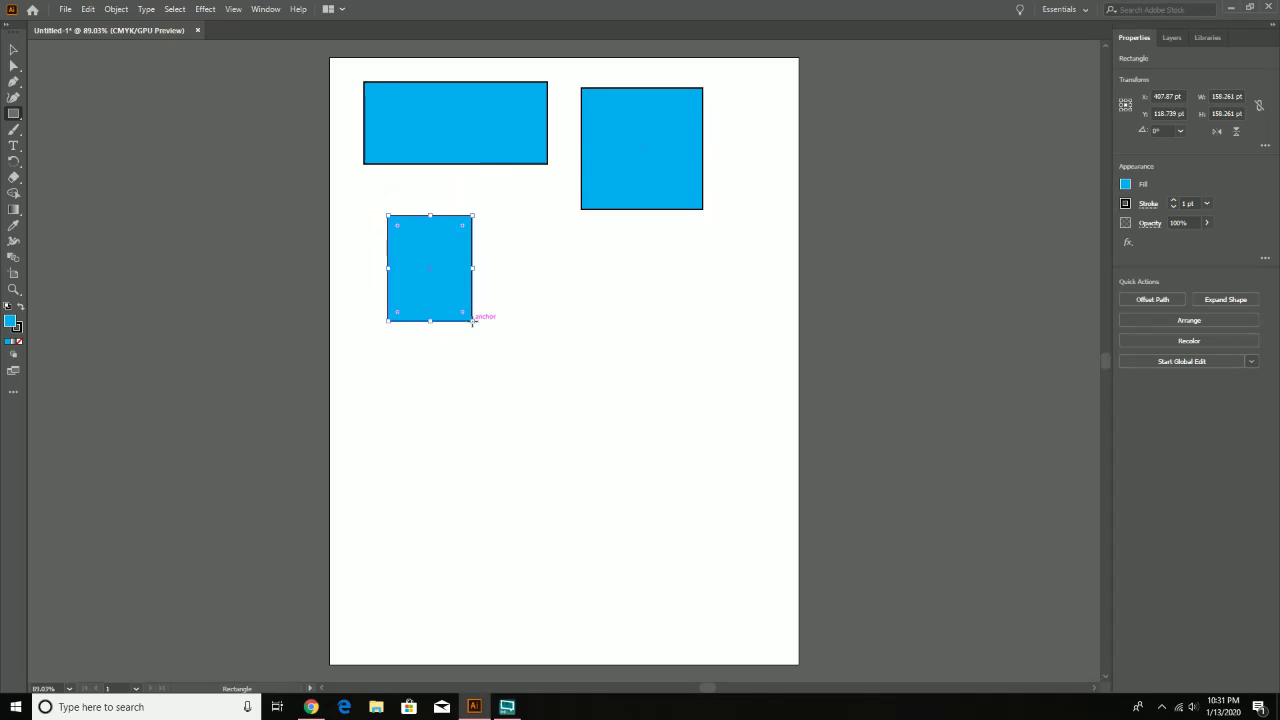
key("ctrl+z")
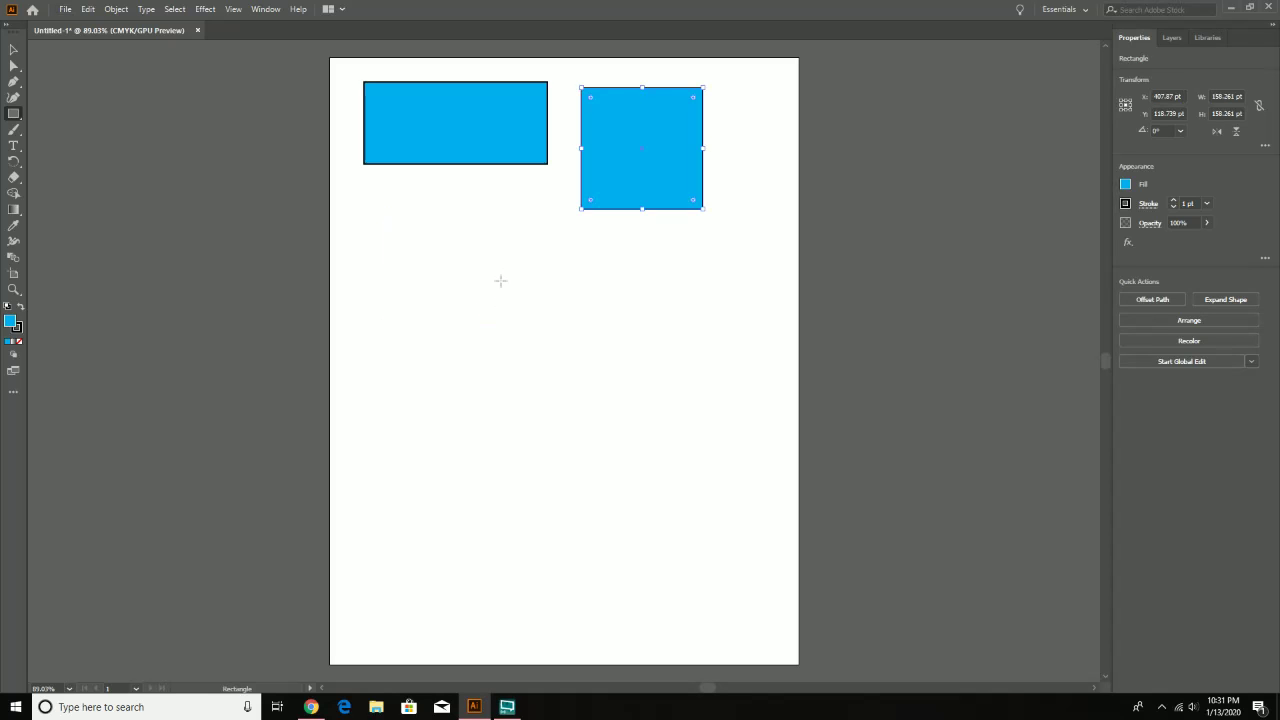
left_click(88, 9)
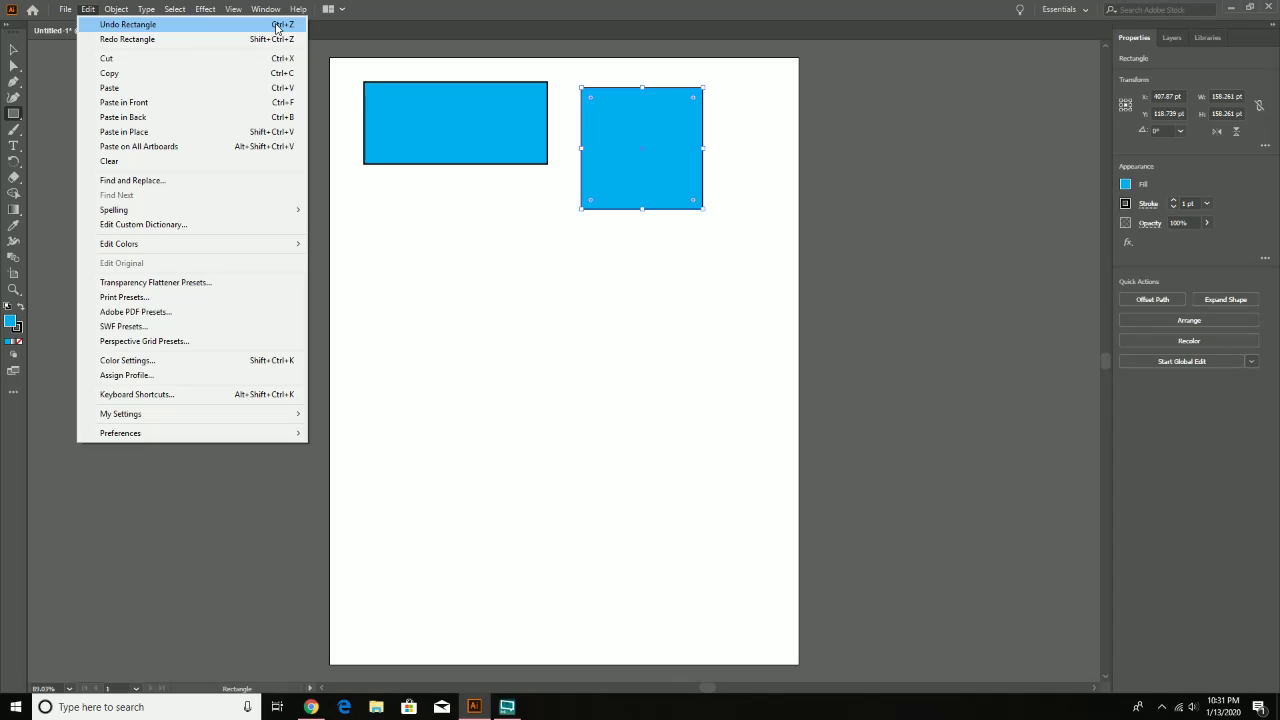
left_click(408, 17)
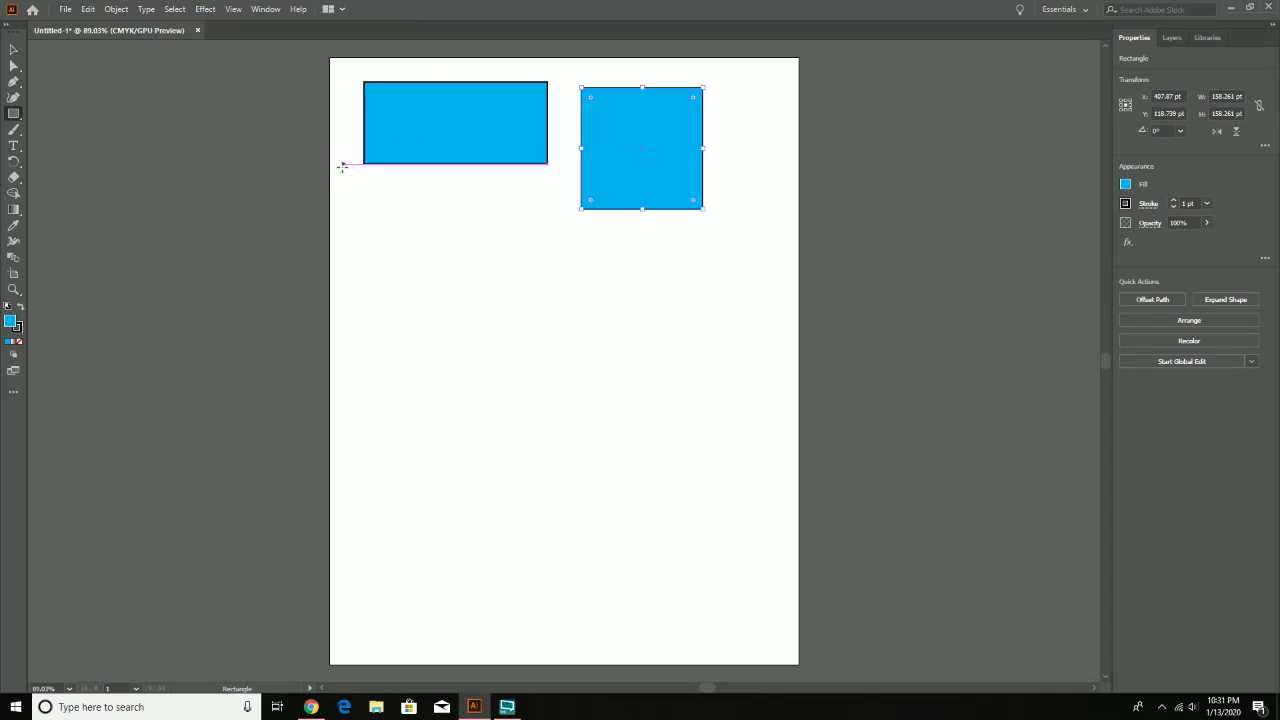
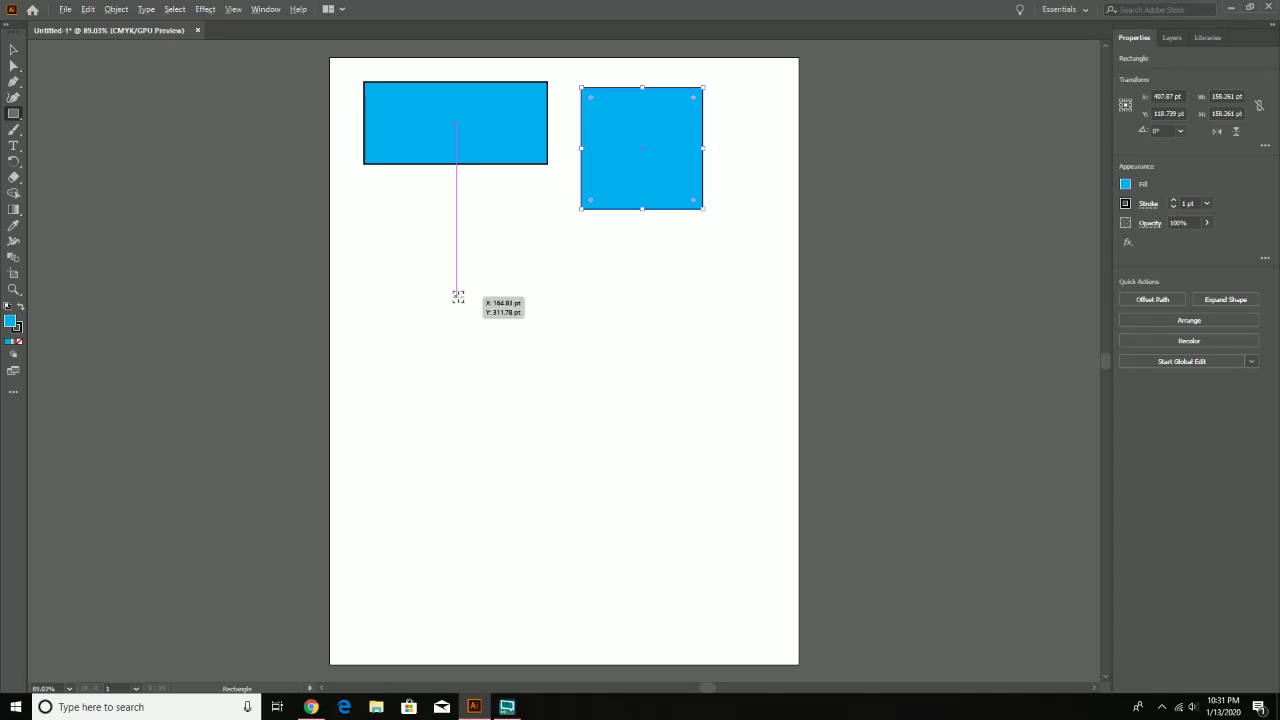
- Create a 200 × 200 pt square centred below the cyan rectangle, at about Y 312 pt, and deselect it
left_click_drag(457, 297, 514, 373)
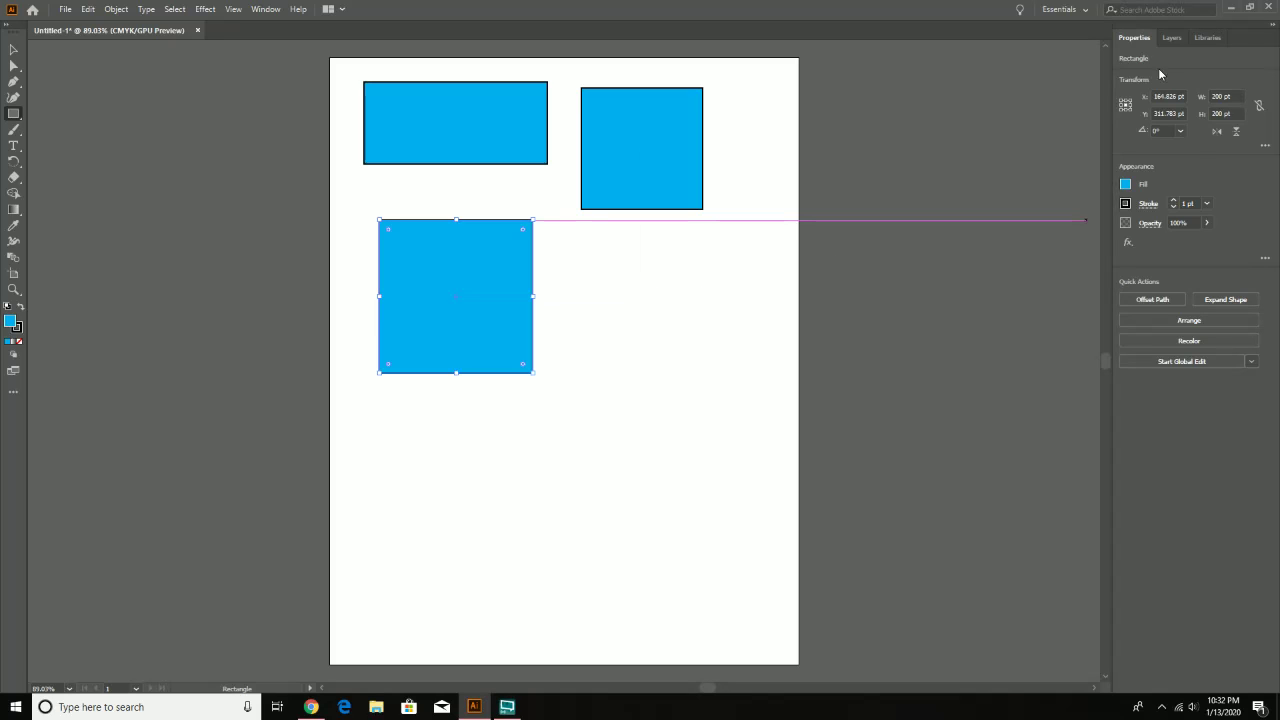
left_click(12, 52)
left_click(866, 229)
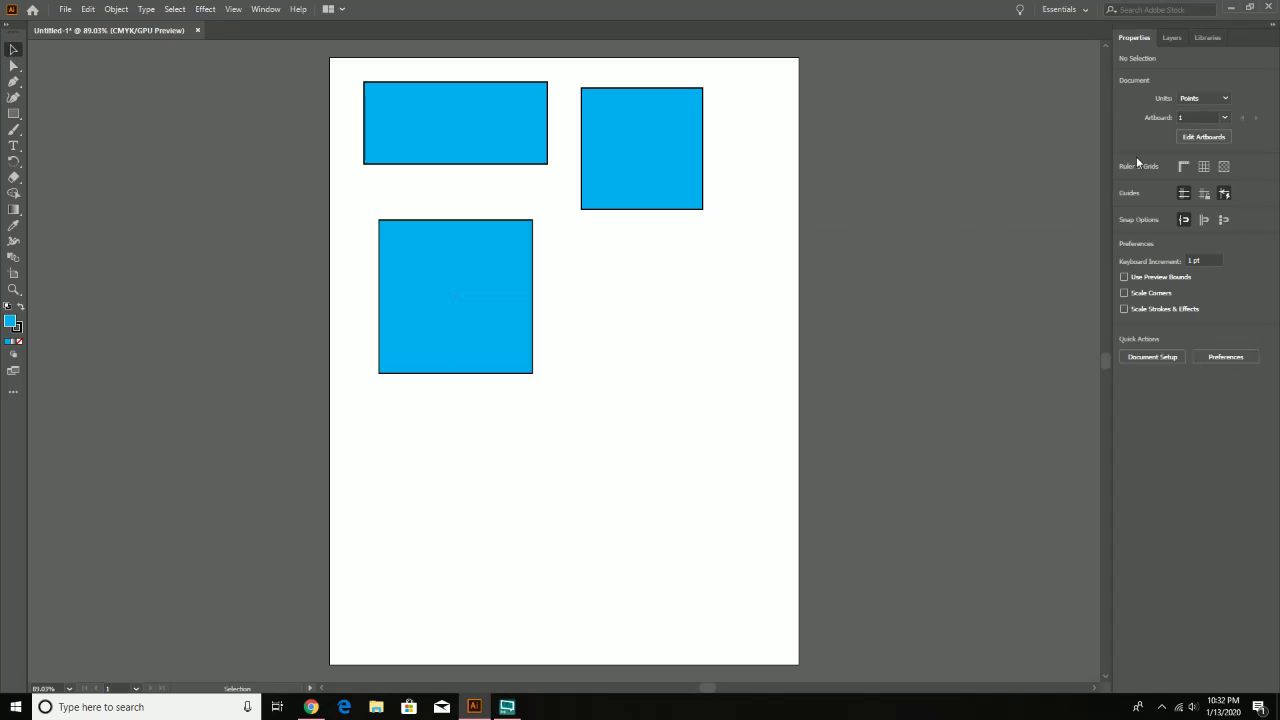
- Change the document units from points to pixels and check the units in the Rectangle size dialog without creating a shape
left_click(1222, 100)
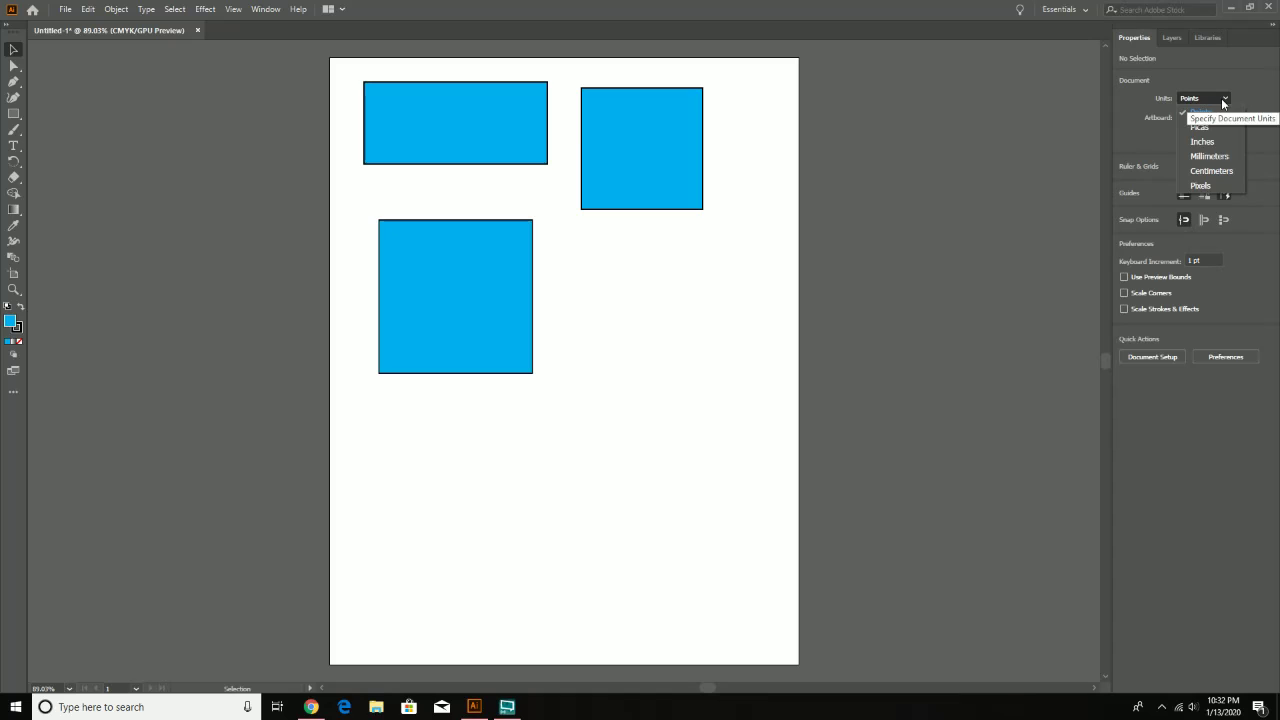
left_click(1207, 182)
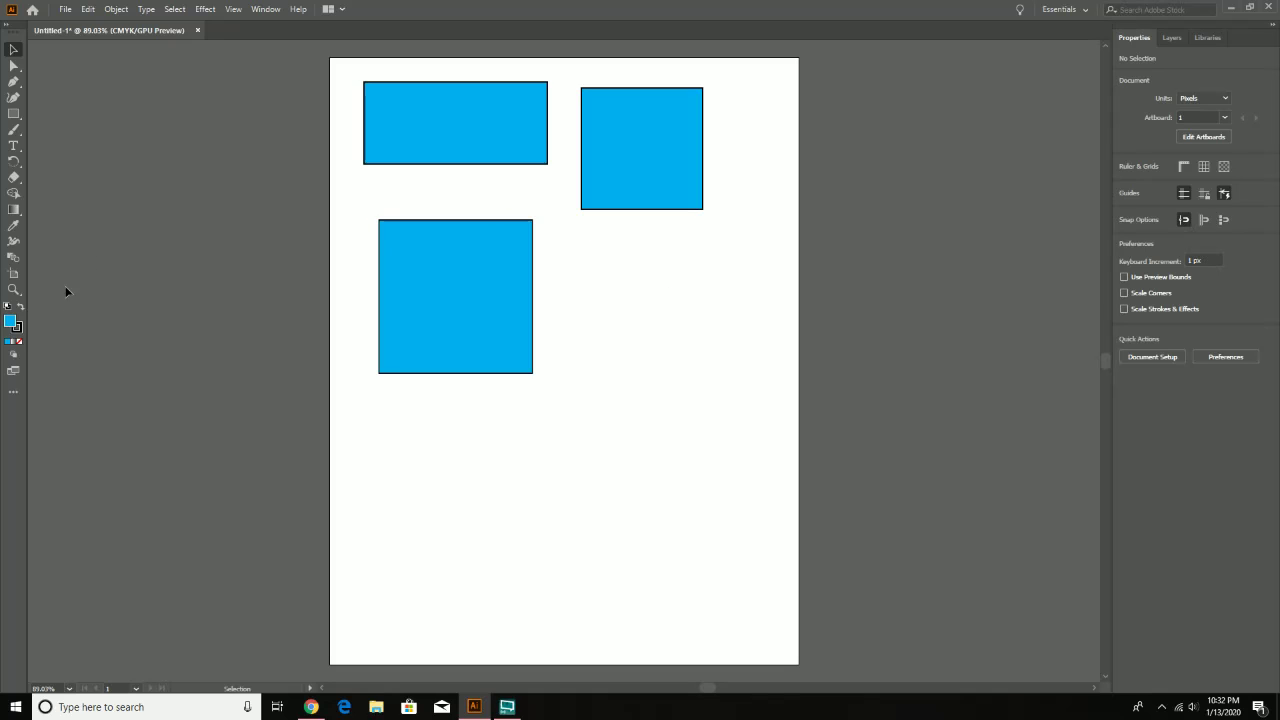
left_click(13, 113)
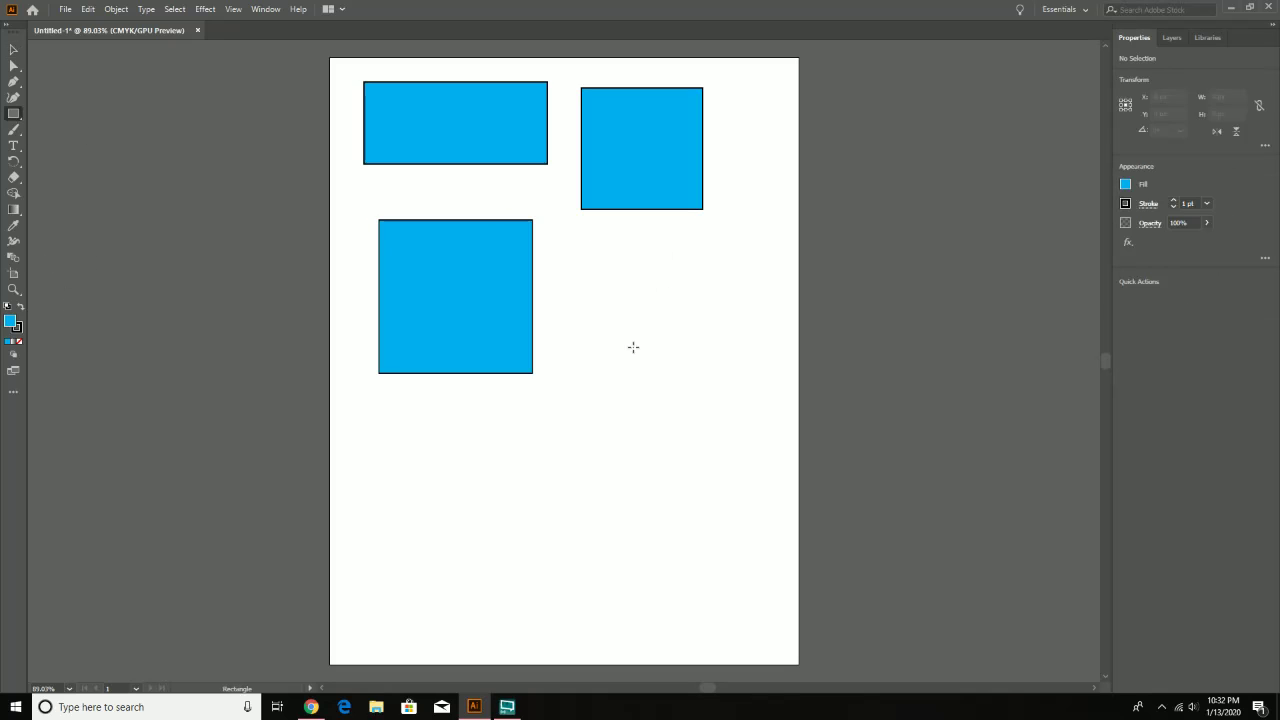
left_click(629, 279)
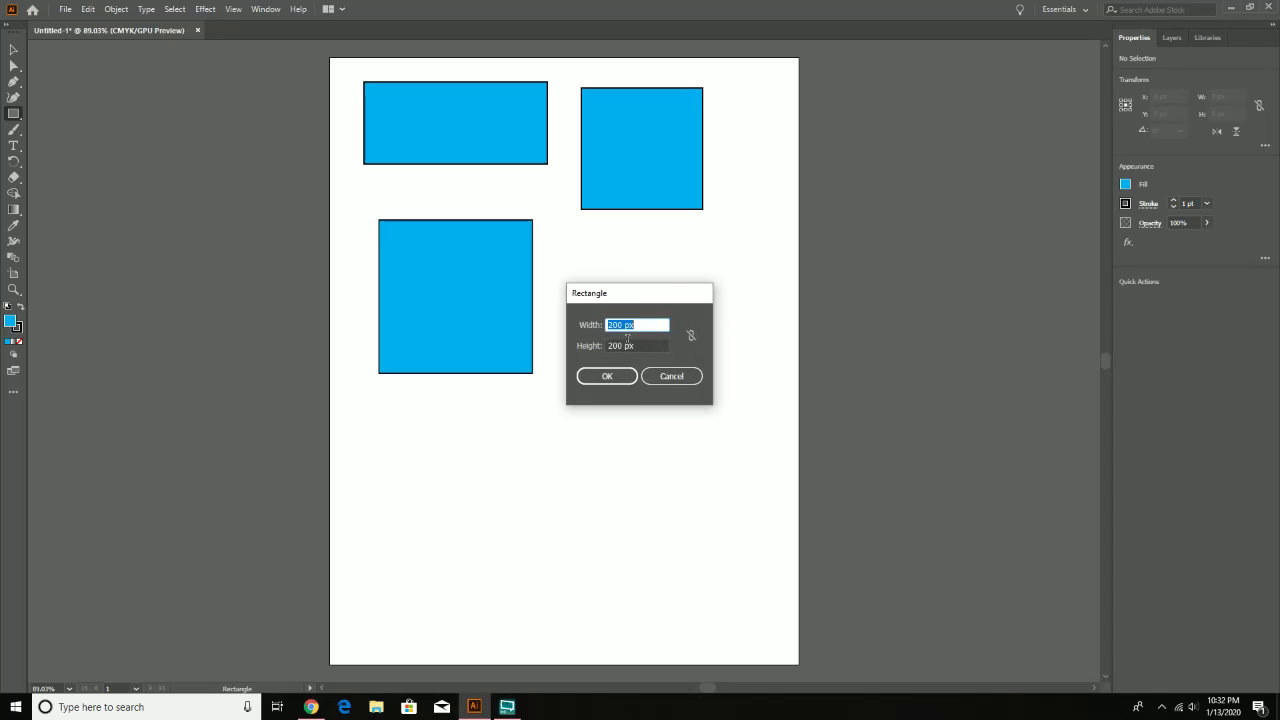
left_click(666, 378)
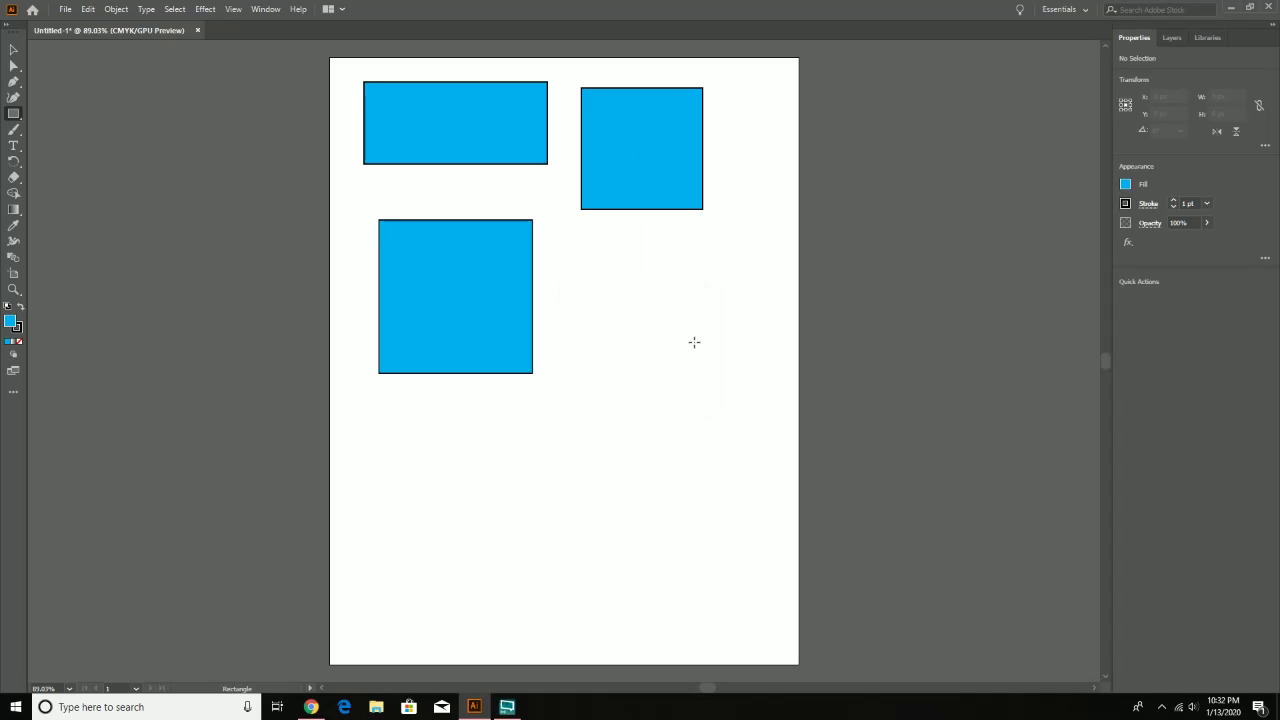
- Create a 200 × 200 px square and move it fully onto the artboard, to about X 445, Y 373 px
left_click(653, 307)
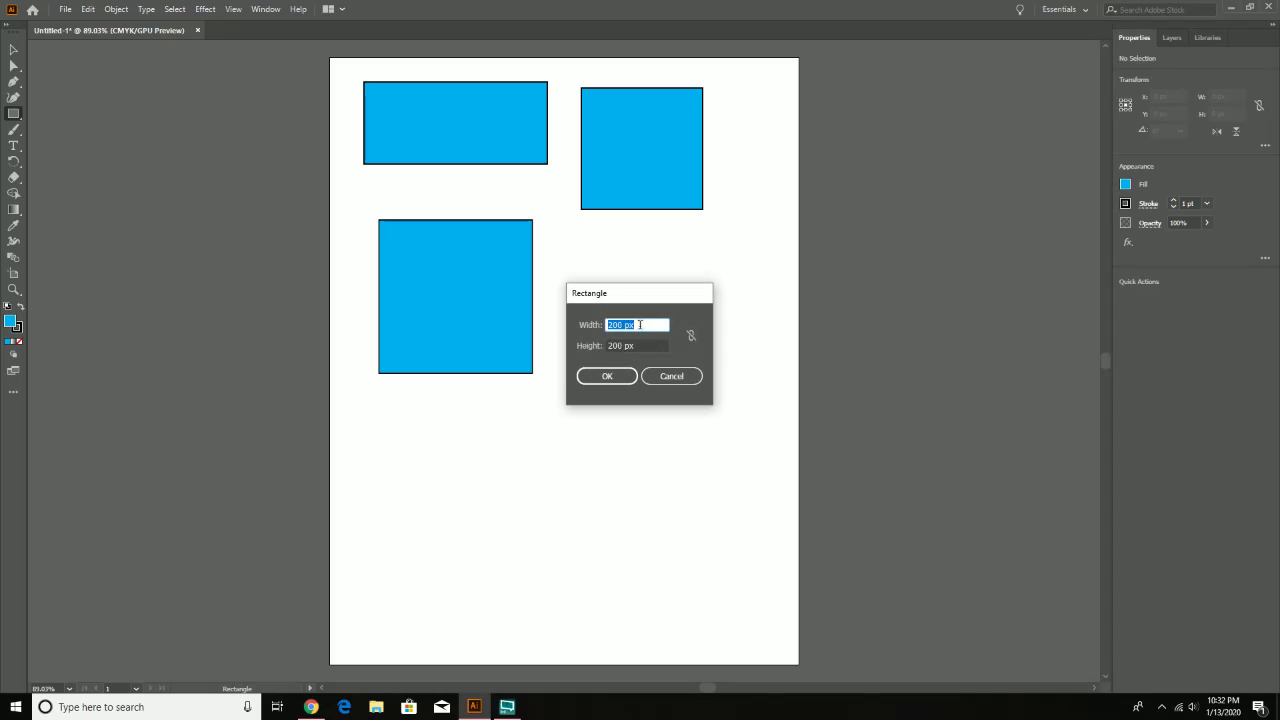
left_click(604, 377)
left_click(13, 50)
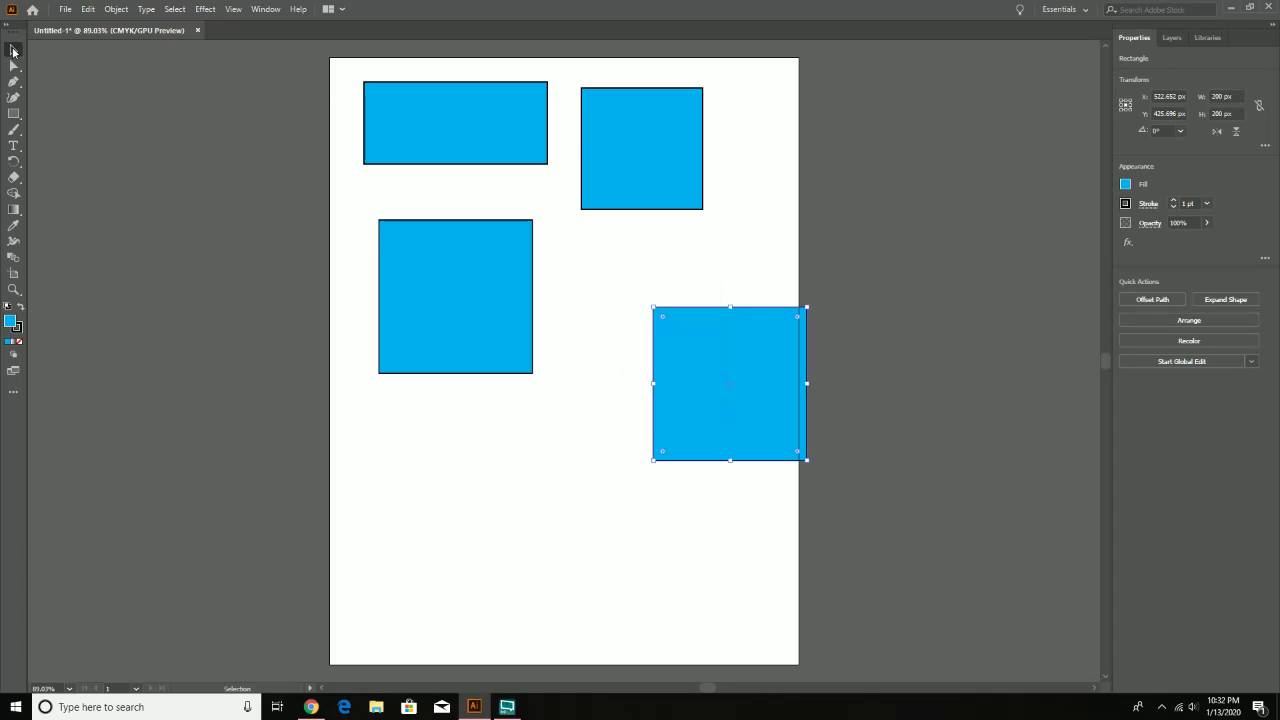
left_click_drag(709, 369, 654, 330)
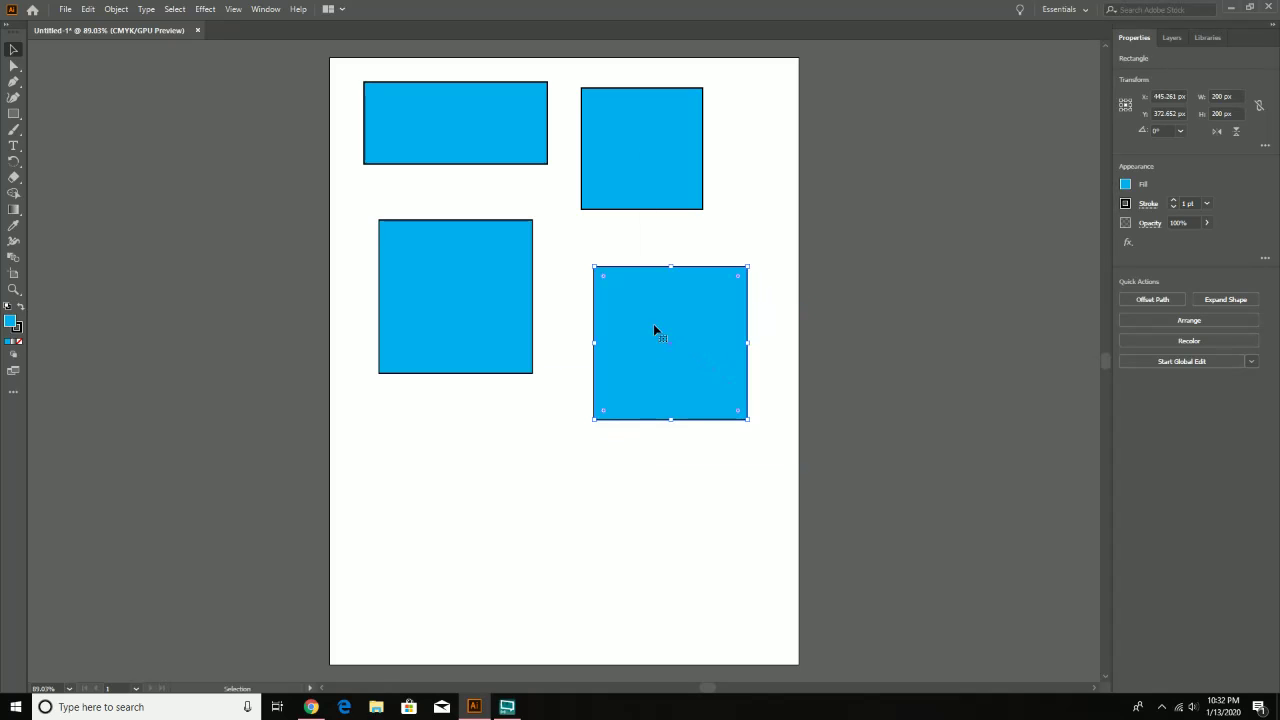
- Fill the smaller square beside the cyan rectangle with dark red
left_click(506, 145)
left_click(629, 155)
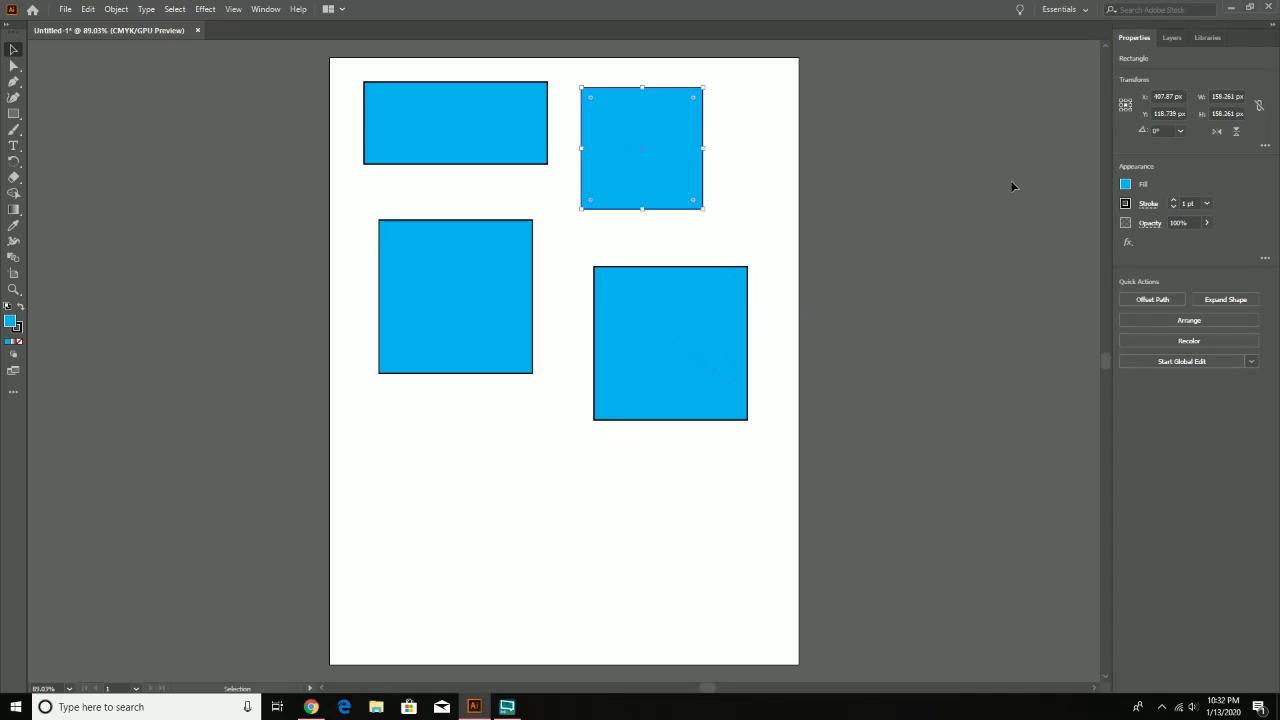
left_click(1127, 185)
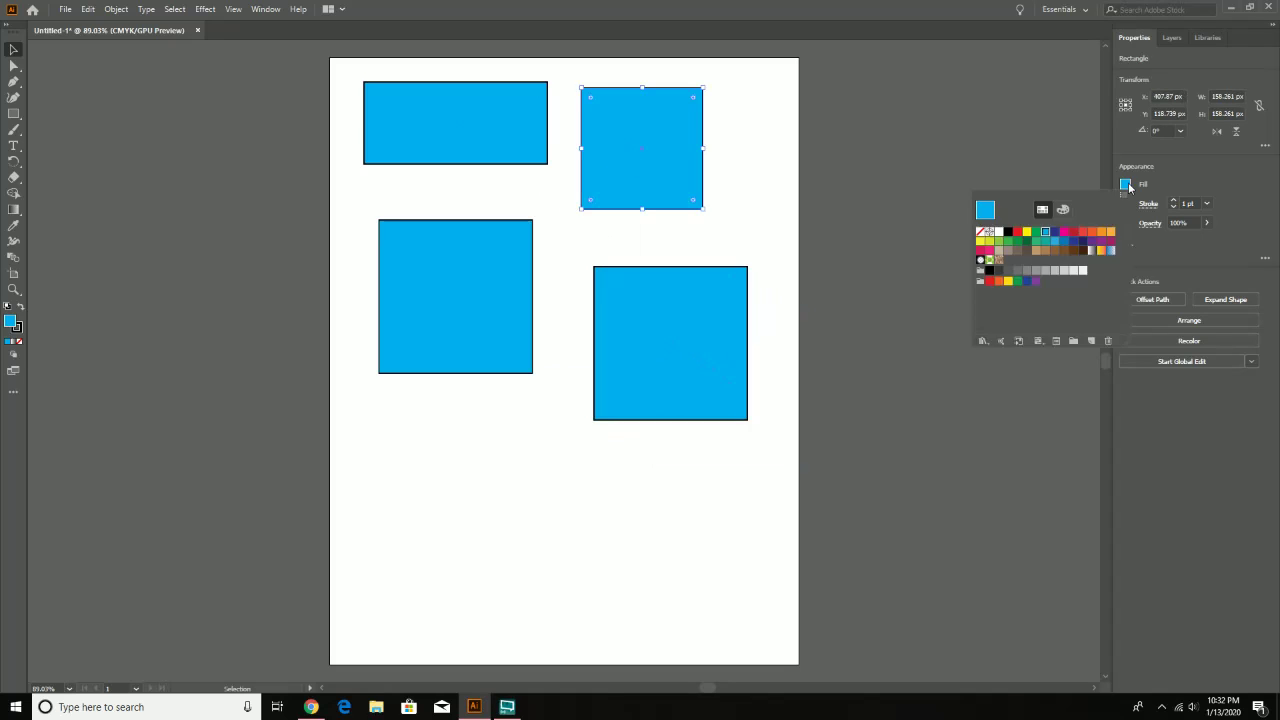
left_click(1073, 232)
double_click(518, 253)
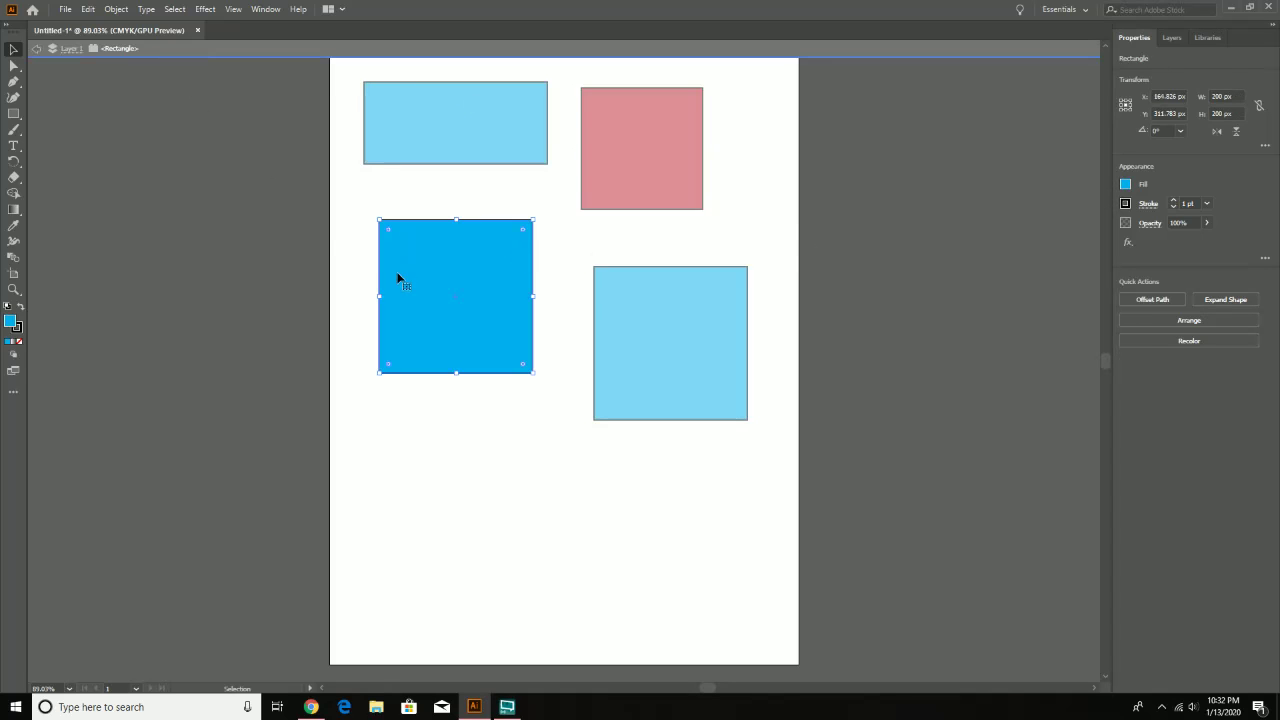
left_click(36, 48)
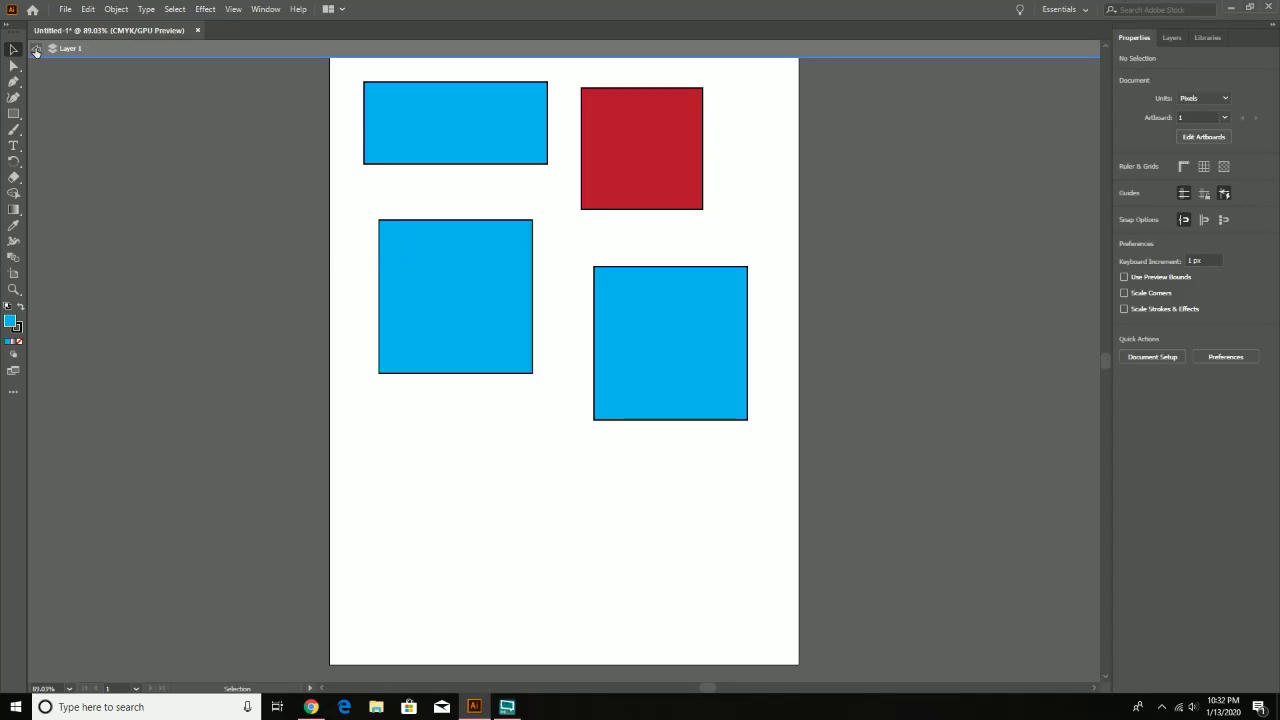
left_click(36, 48)
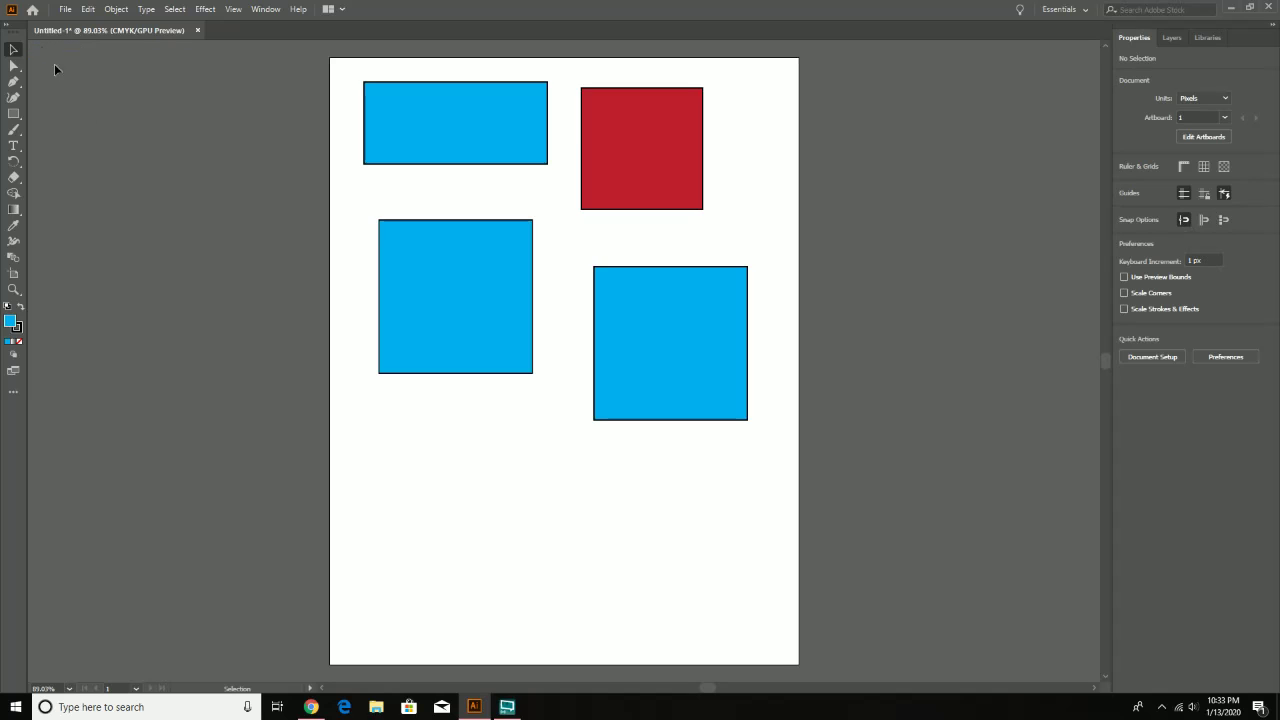
- Fill the 200 px square below the cyan rectangle with green
left_click(443, 291)
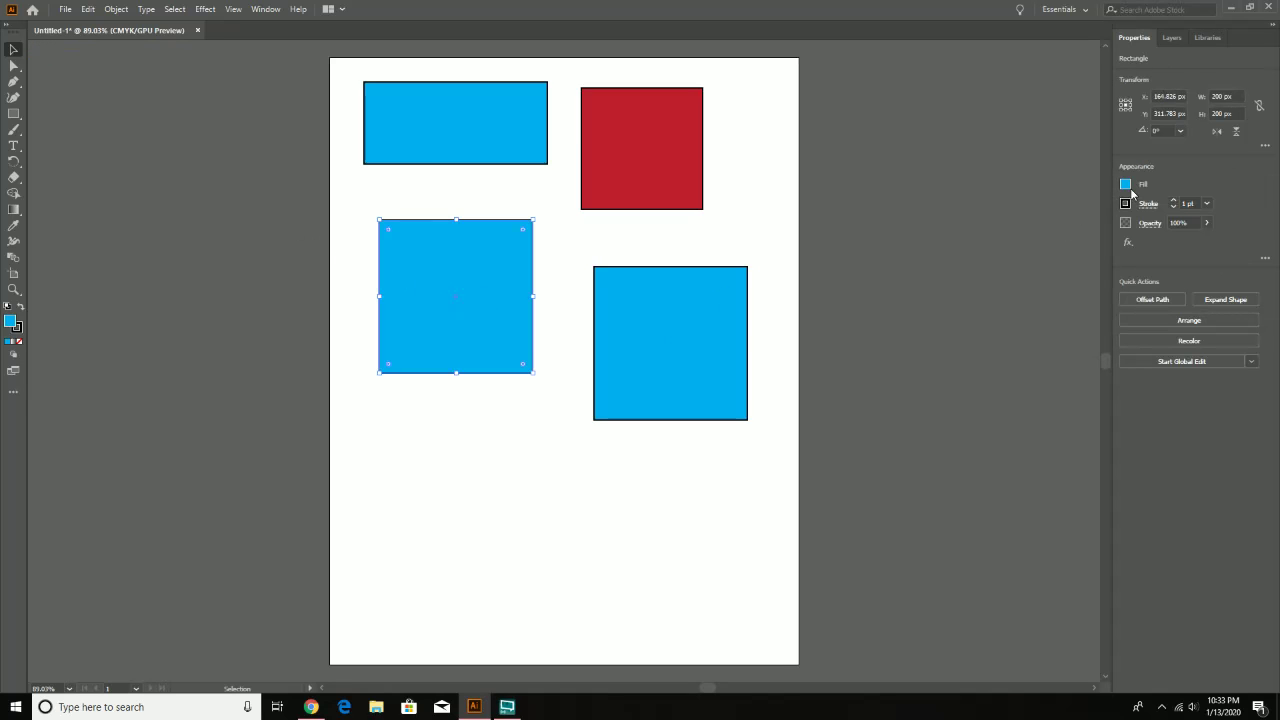
left_click(1126, 185)
left_click(1036, 232)
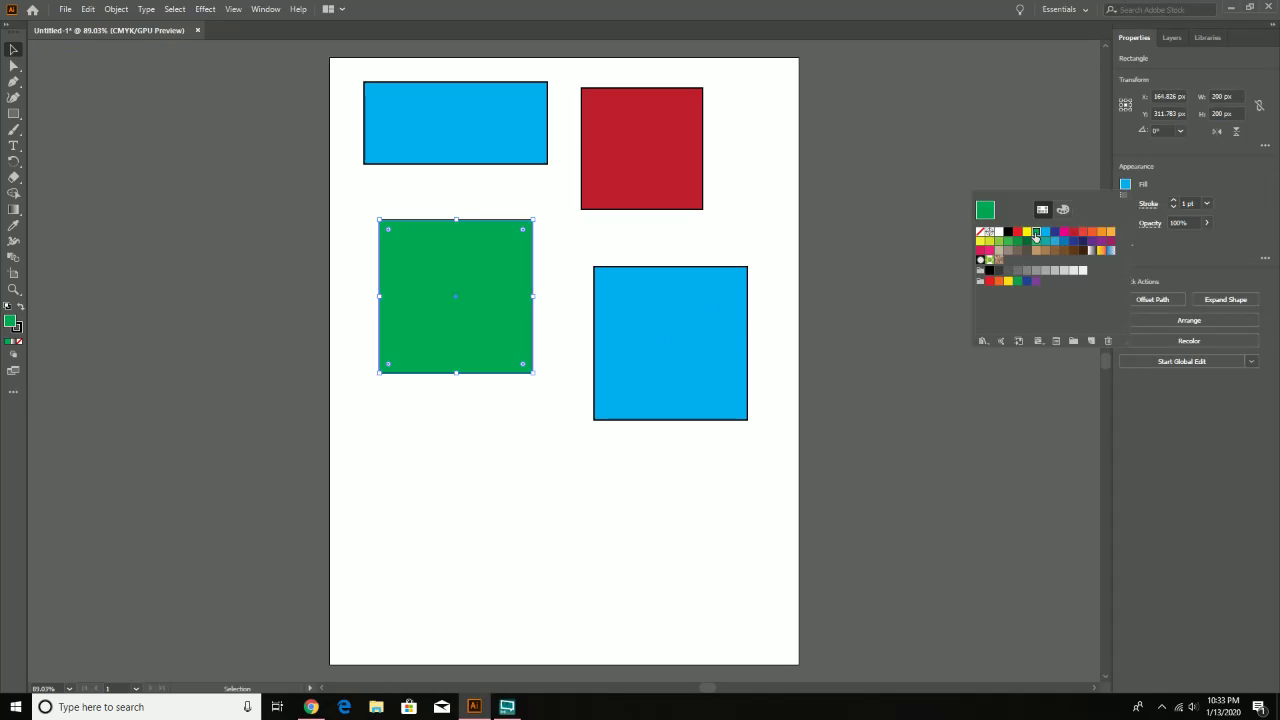
- Fill the remaining 200 px square below the red one with yellow
left_click(728, 318)
left_click(702, 322)
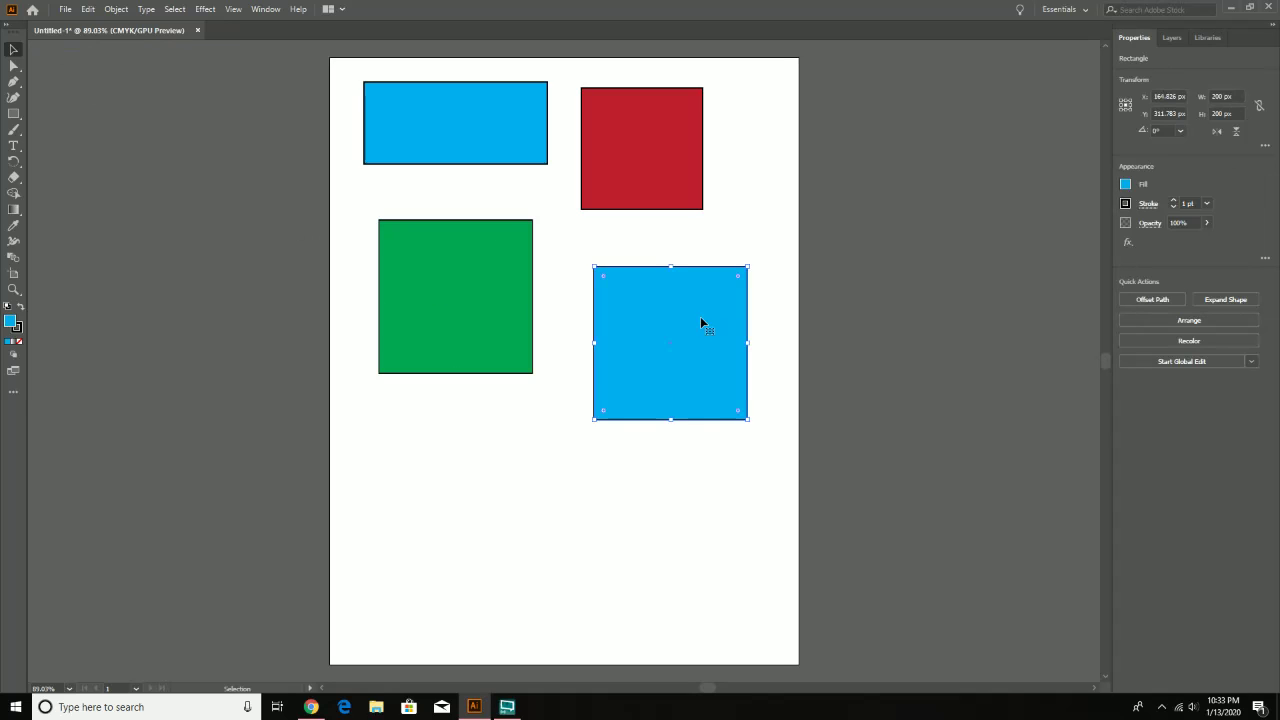
left_click(1127, 186)
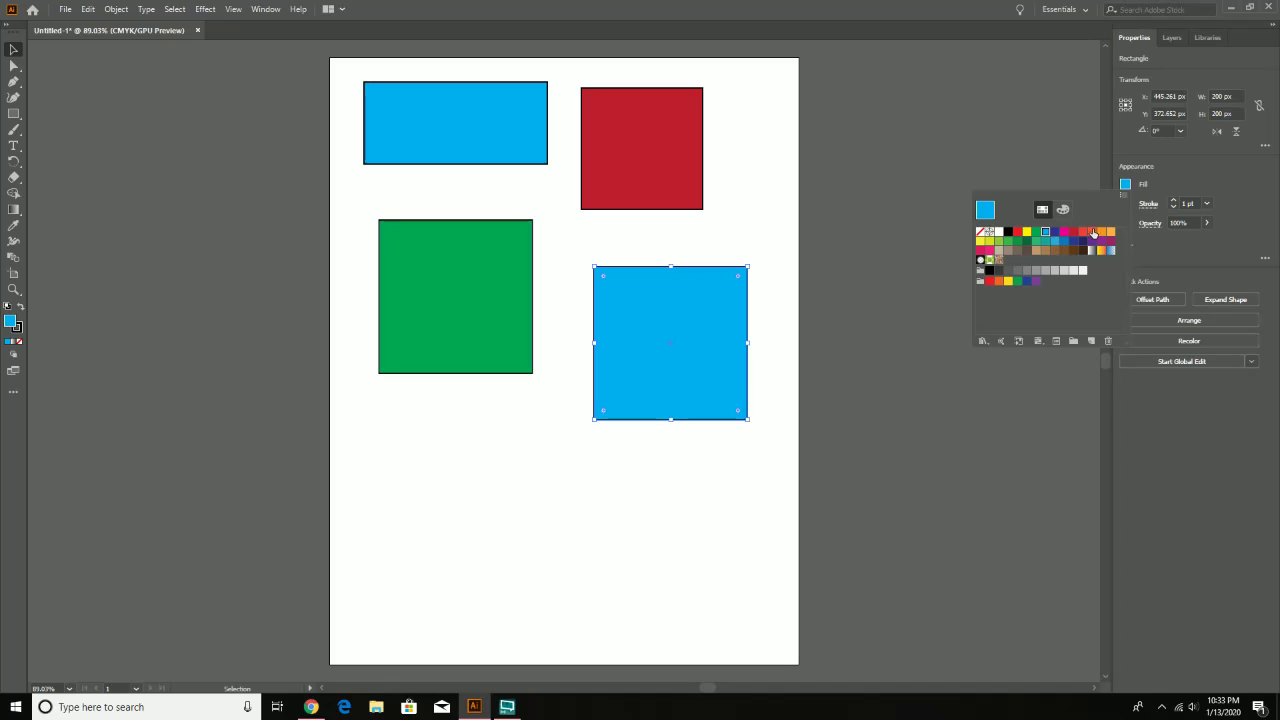
left_click(1027, 233)
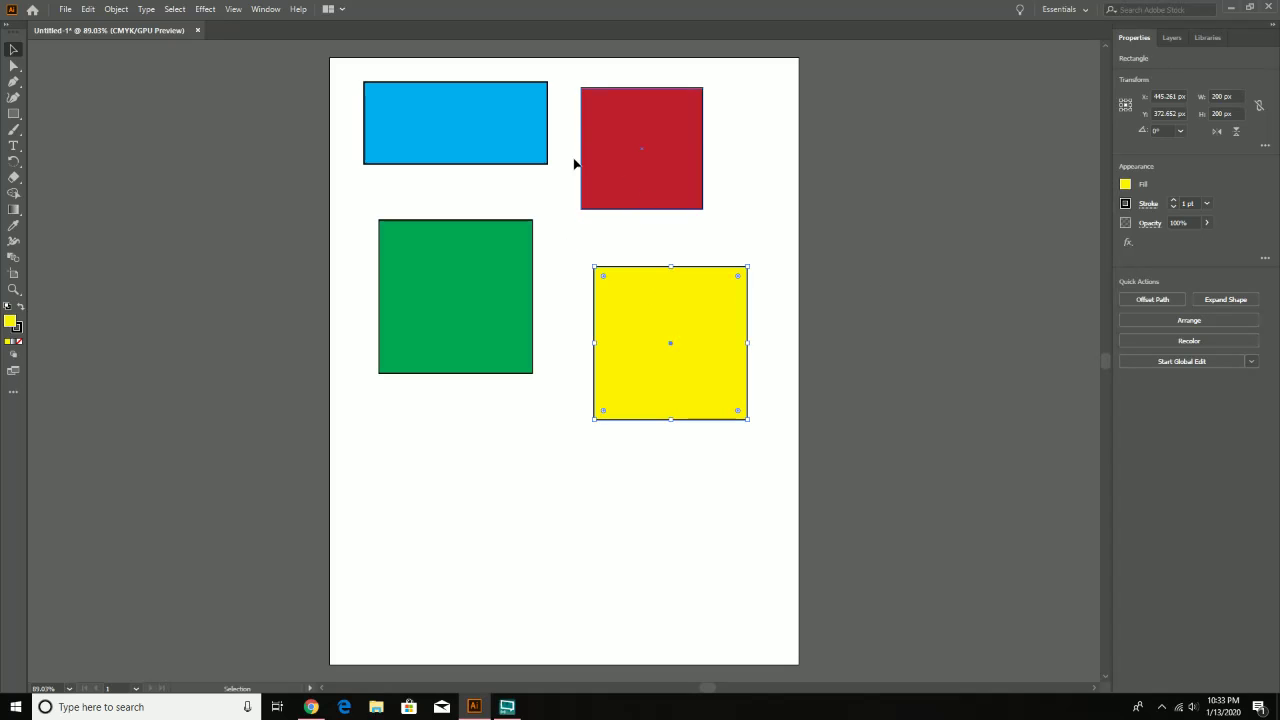
- Move the cyan rectangle across the red, green and yellow squares to test stacking, and return it above the green one at about Y 102 px
left_click(490, 133)
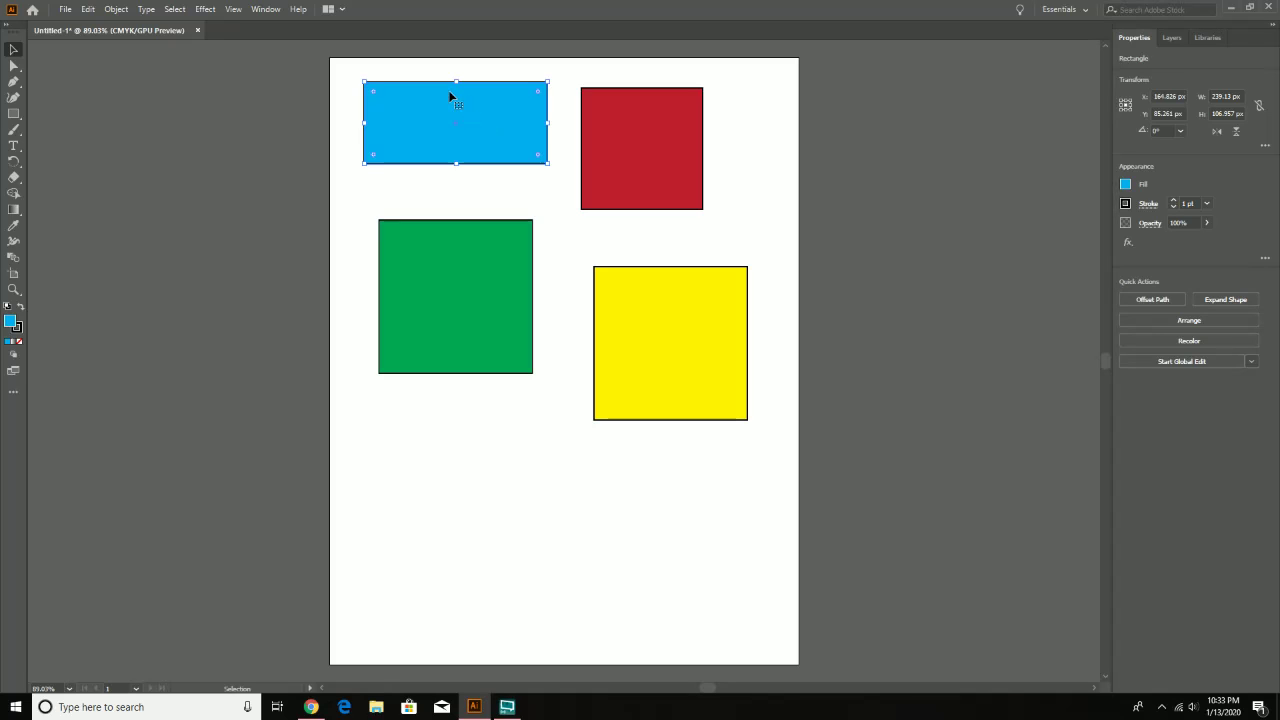
left_click_drag(488, 109, 638, 137)
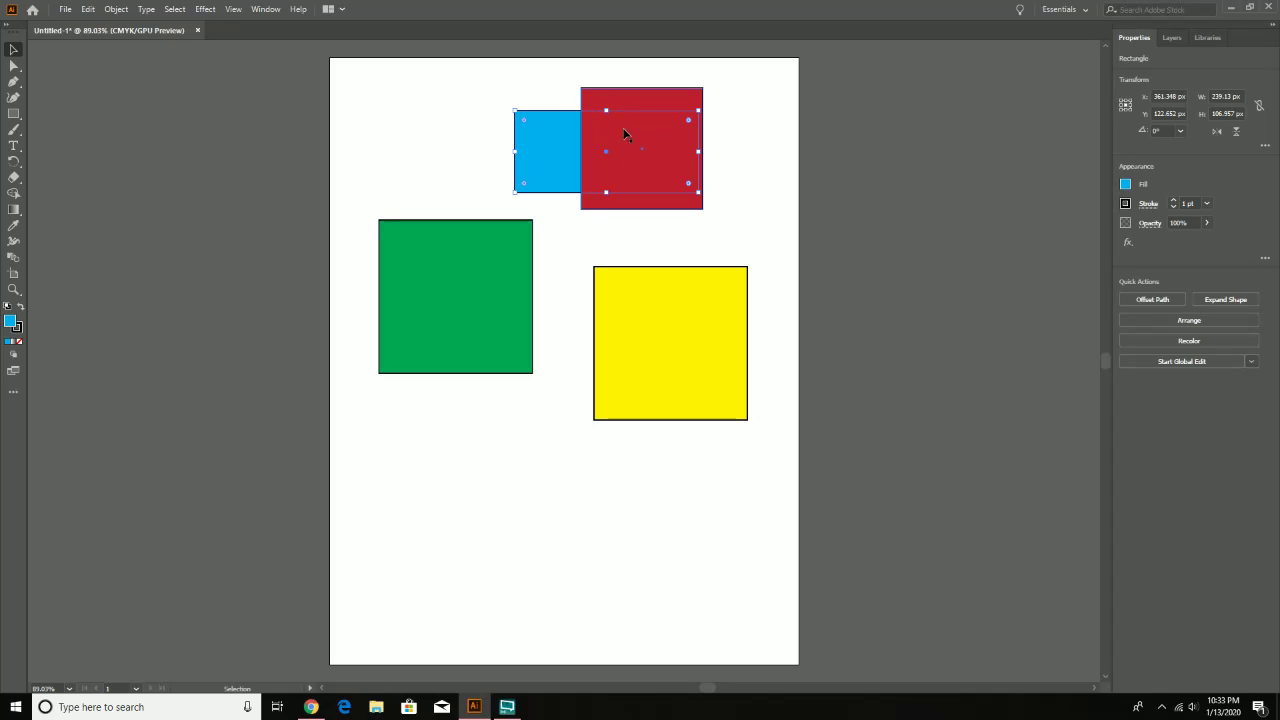
left_click_drag(559, 131, 427, 228)
left_click_drag(557, 221, 711, 277)
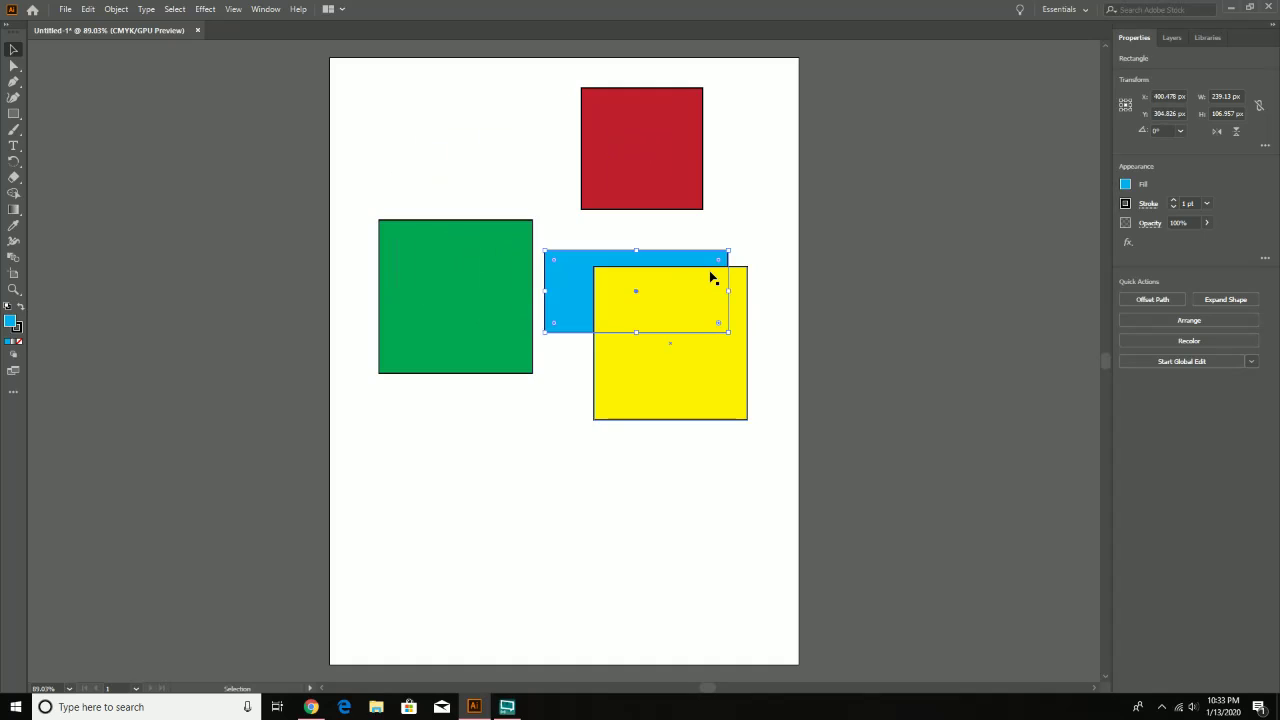
left_click_drag(565, 278, 386, 123)
- Move the yellow square closer to the red and green ones, to about X 421, Y 334 px
left_click(699, 310)
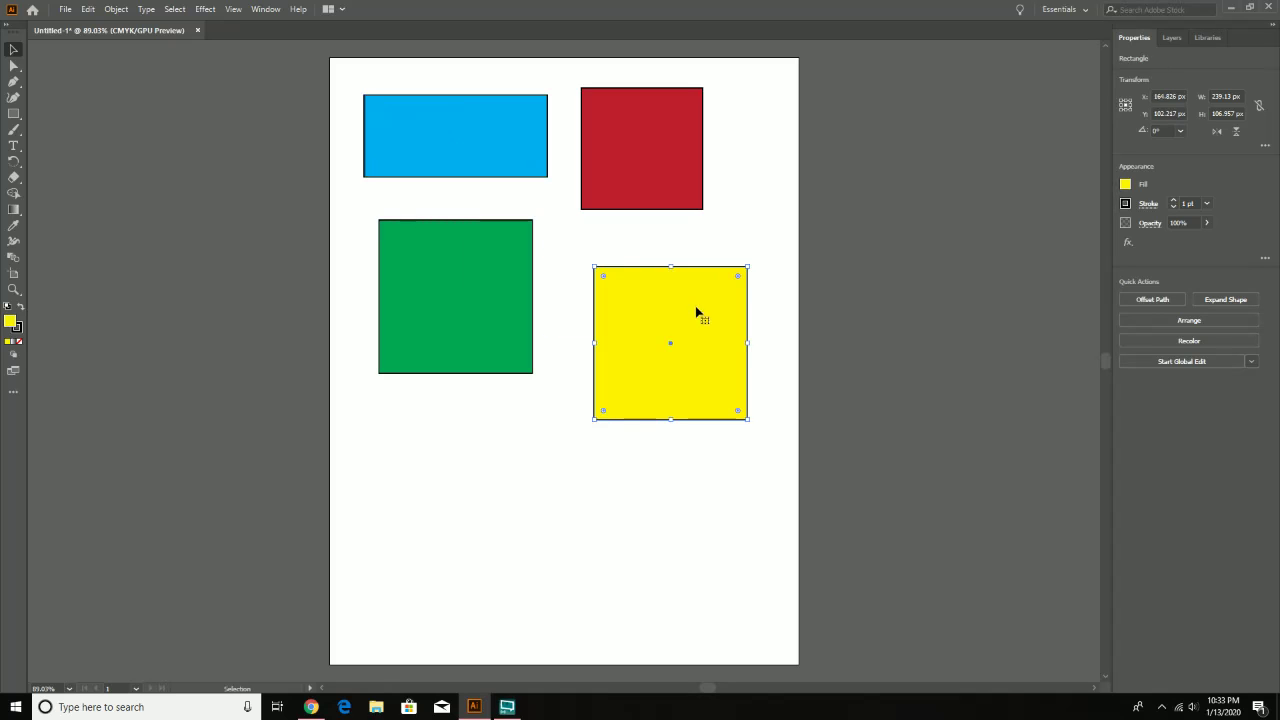
left_click_drag(708, 327, 682, 287)
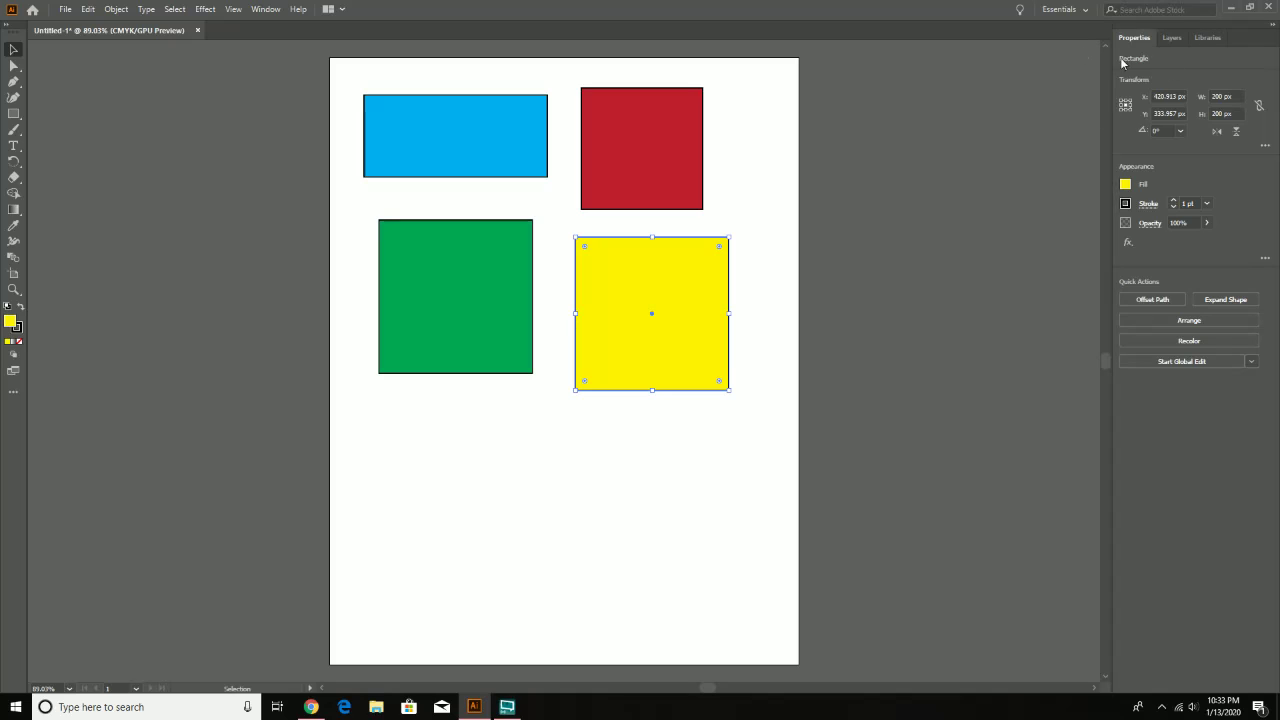
- Expand Layer 1 to list its rectangles, and select the cyan rectangle and its entry in the layer list
left_click(1172, 38)
left_click(1152, 58)
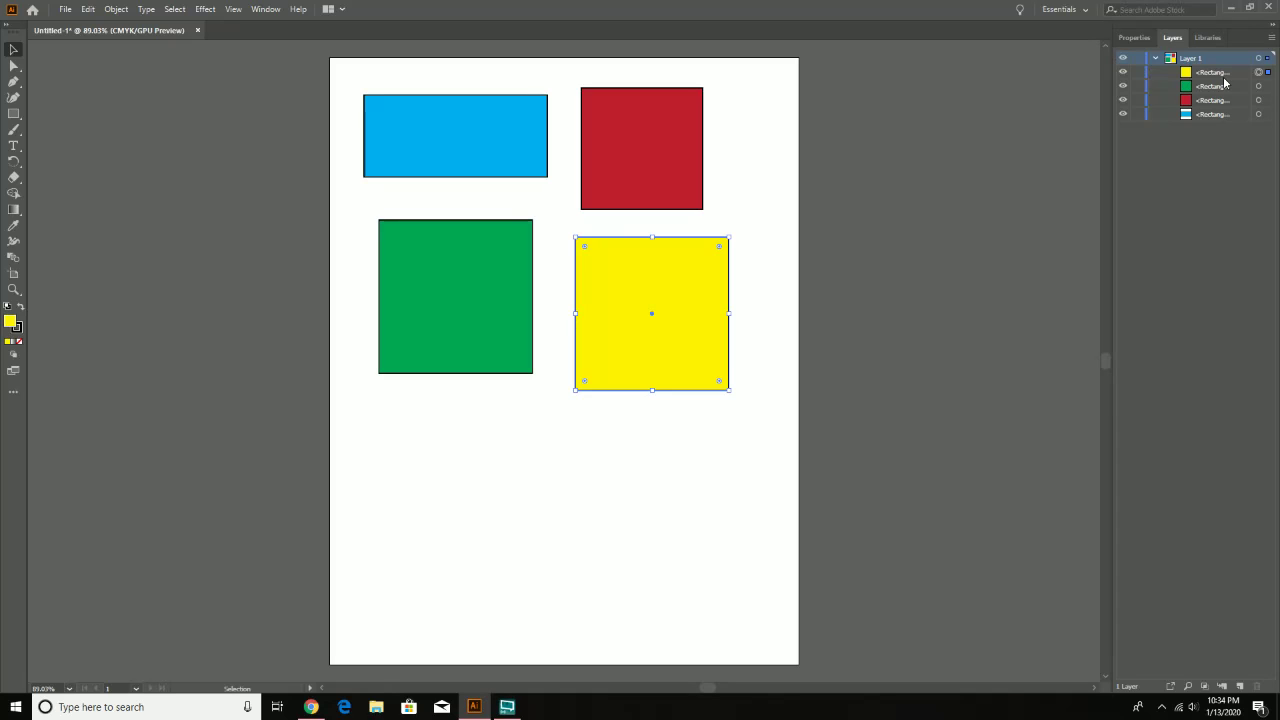
left_click(513, 143)
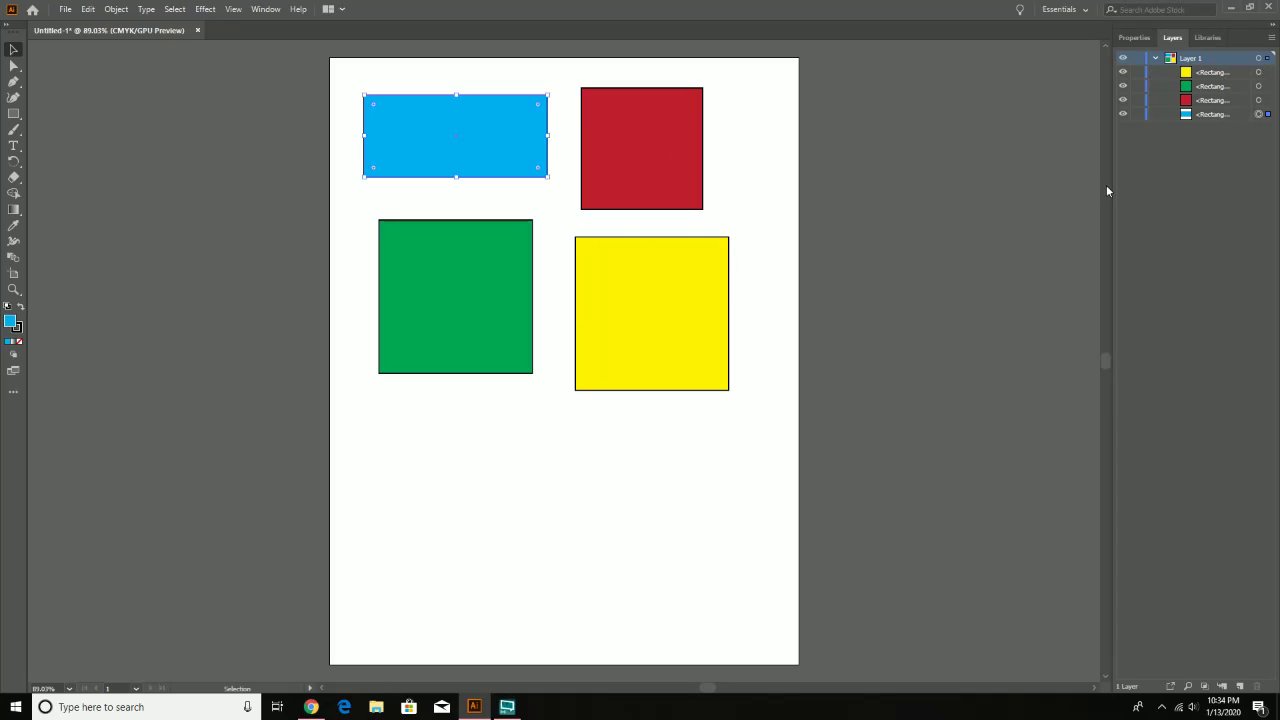
left_click(1208, 116)
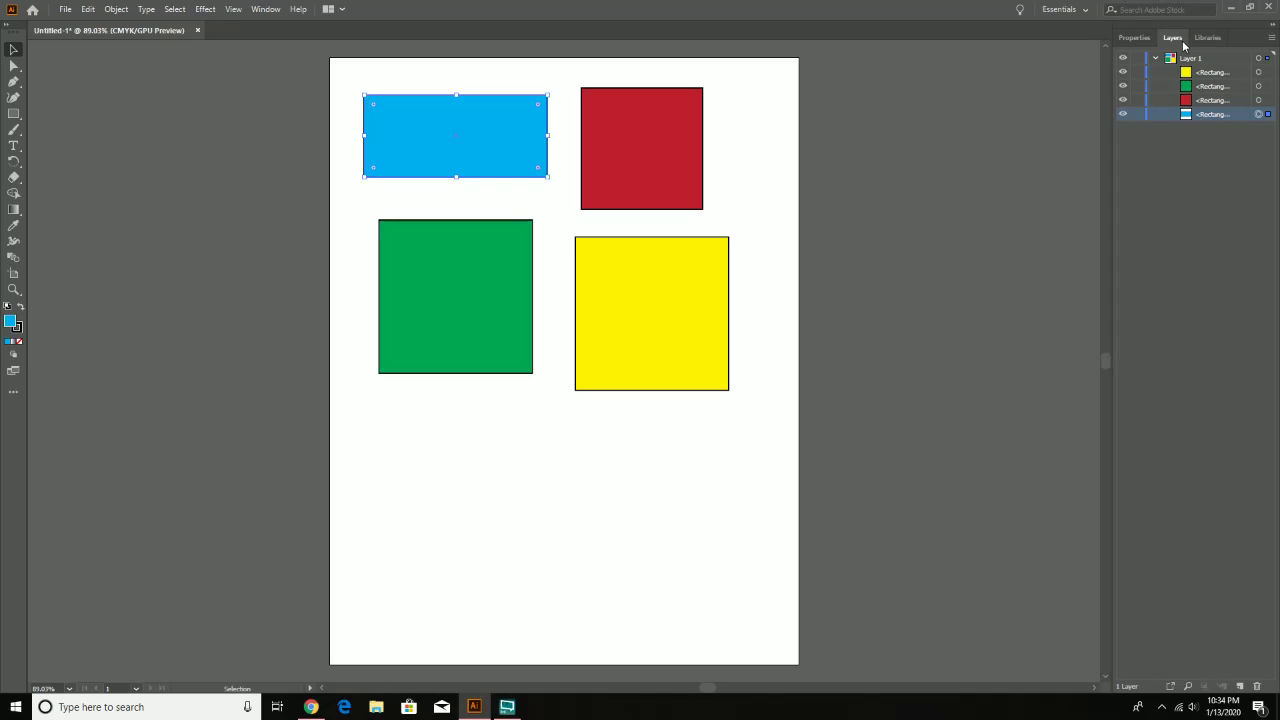
- Detach the Layers panel from the dock, float it beside the artboard, and stretch it taller
left_click_drag(1177, 40, 920, 60)
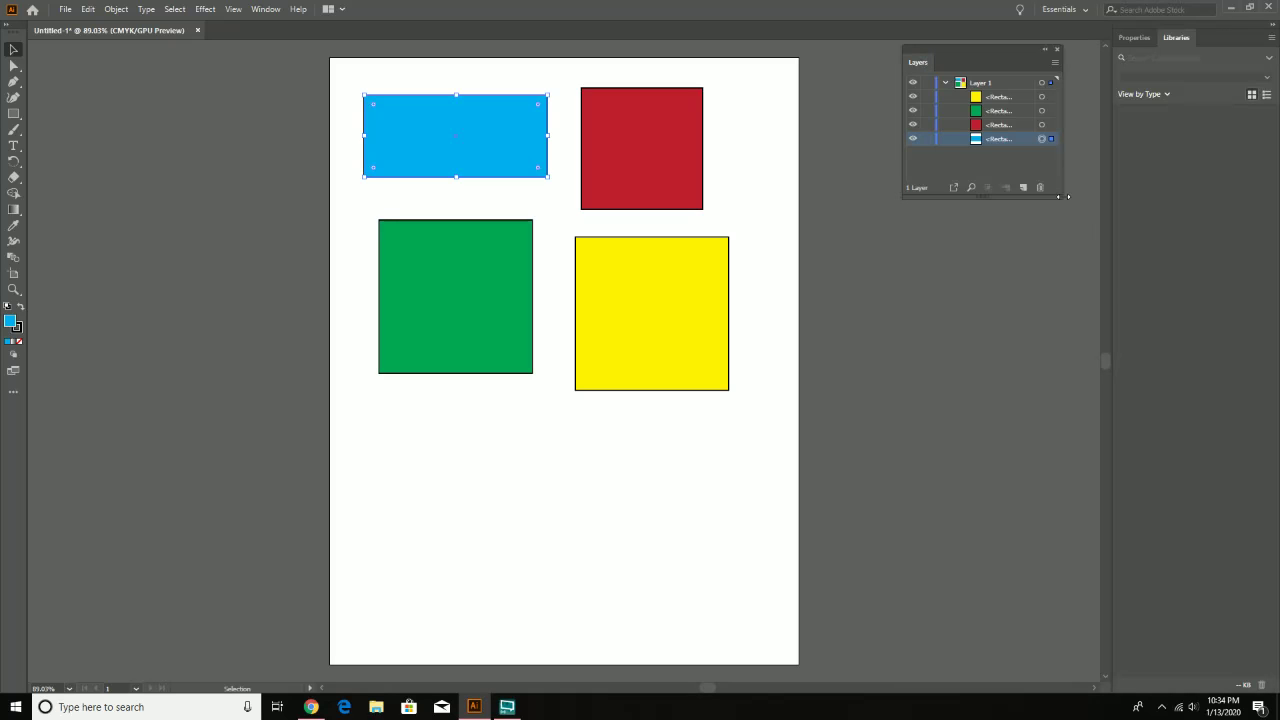
left_click_drag(1068, 196, 1069, 527)
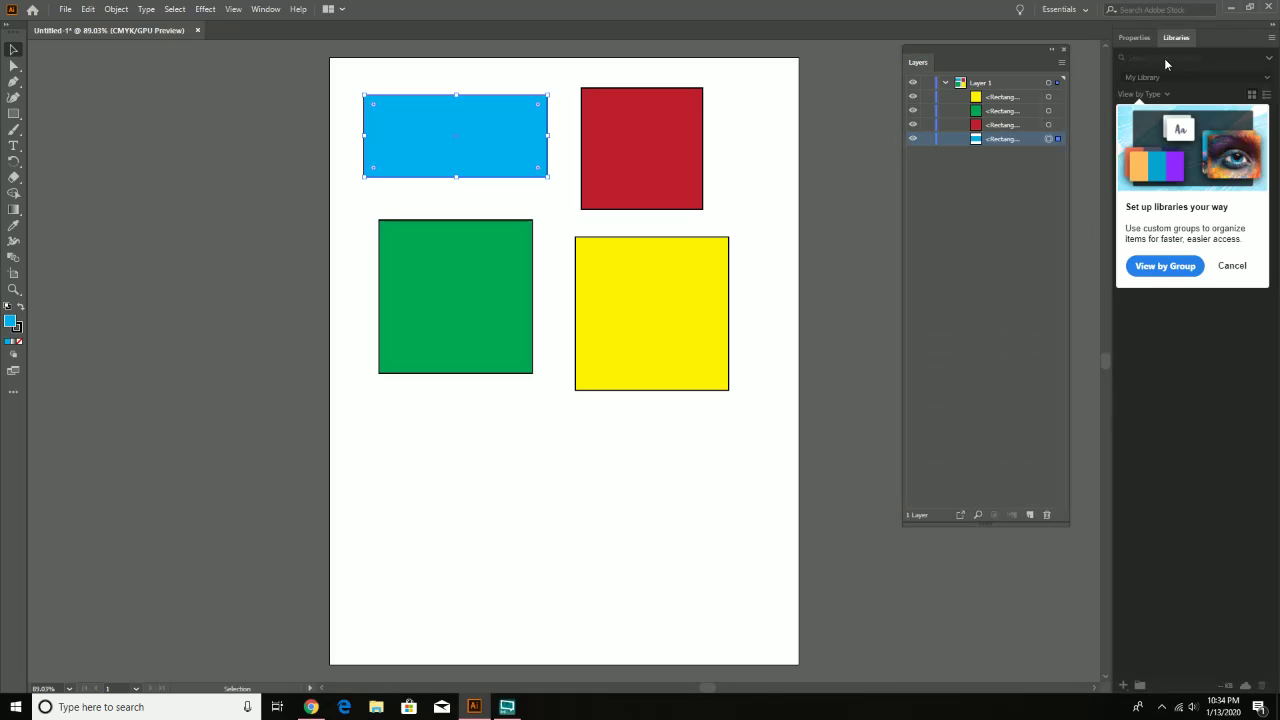
- Reset the Essentials workspace, and float the Layers panel beside the artboard again, stretched taller
left_click(1136, 39)
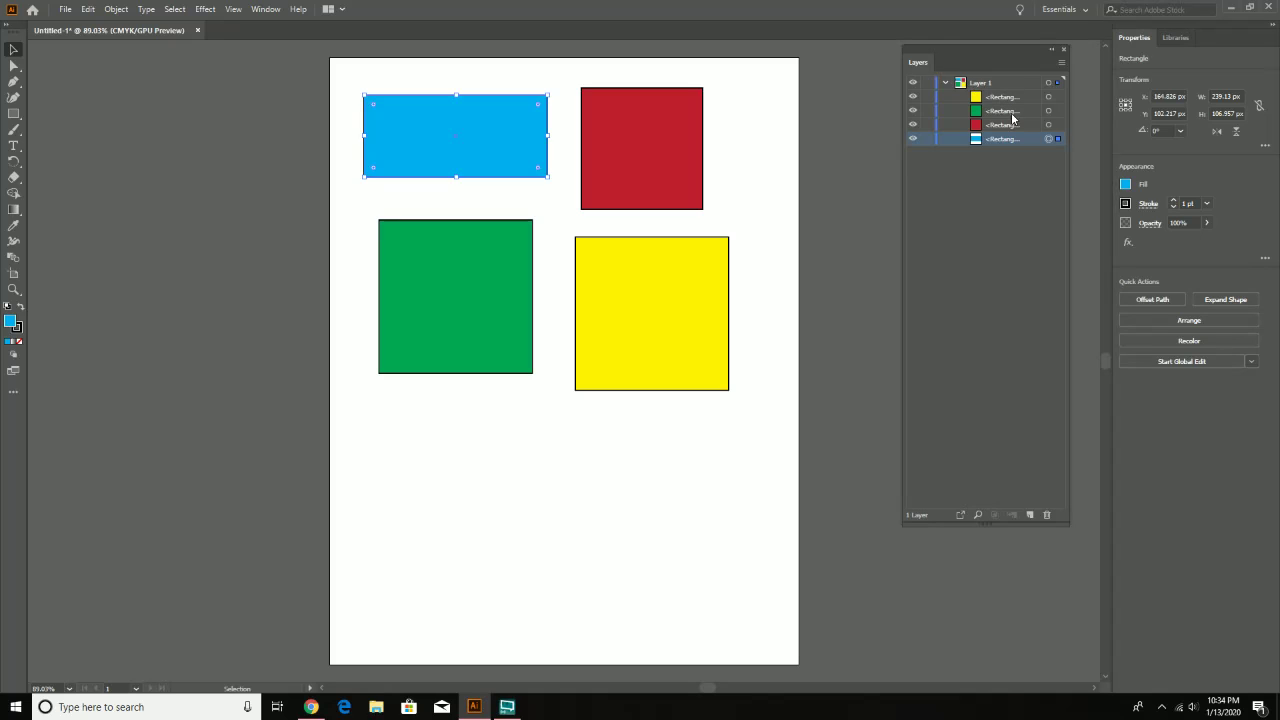
left_click(1063, 9)
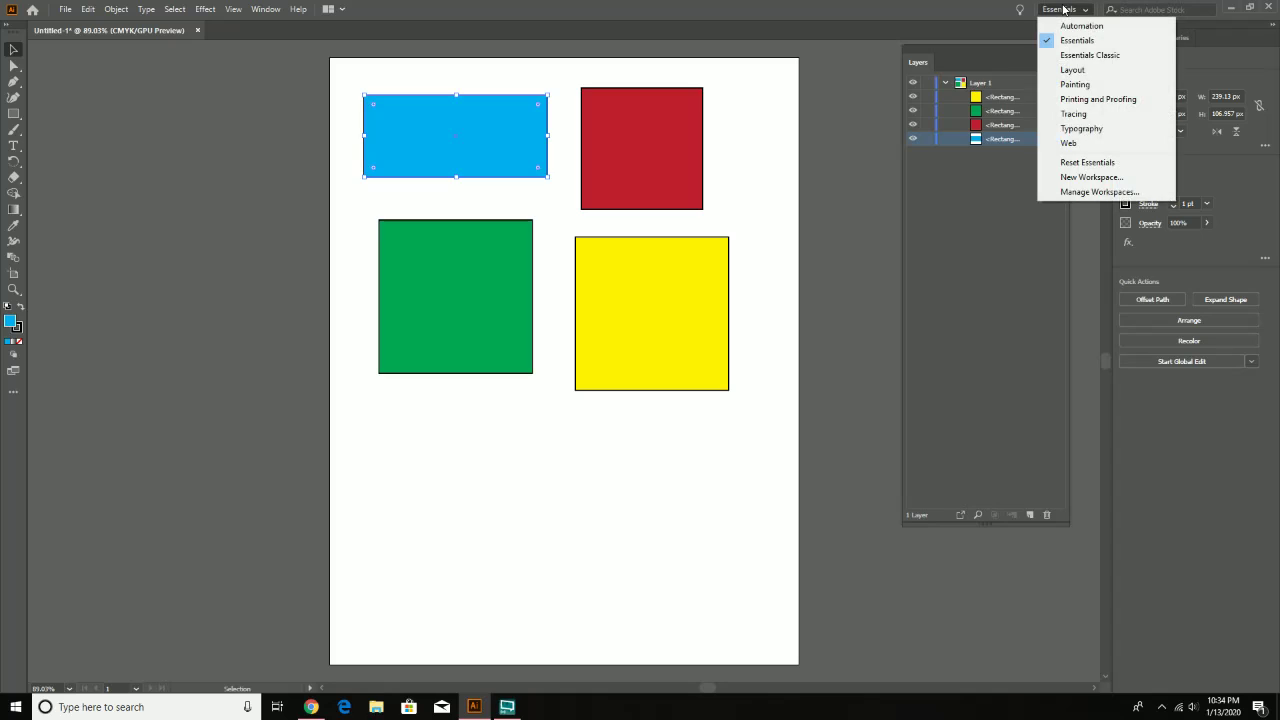
left_click(1087, 162)
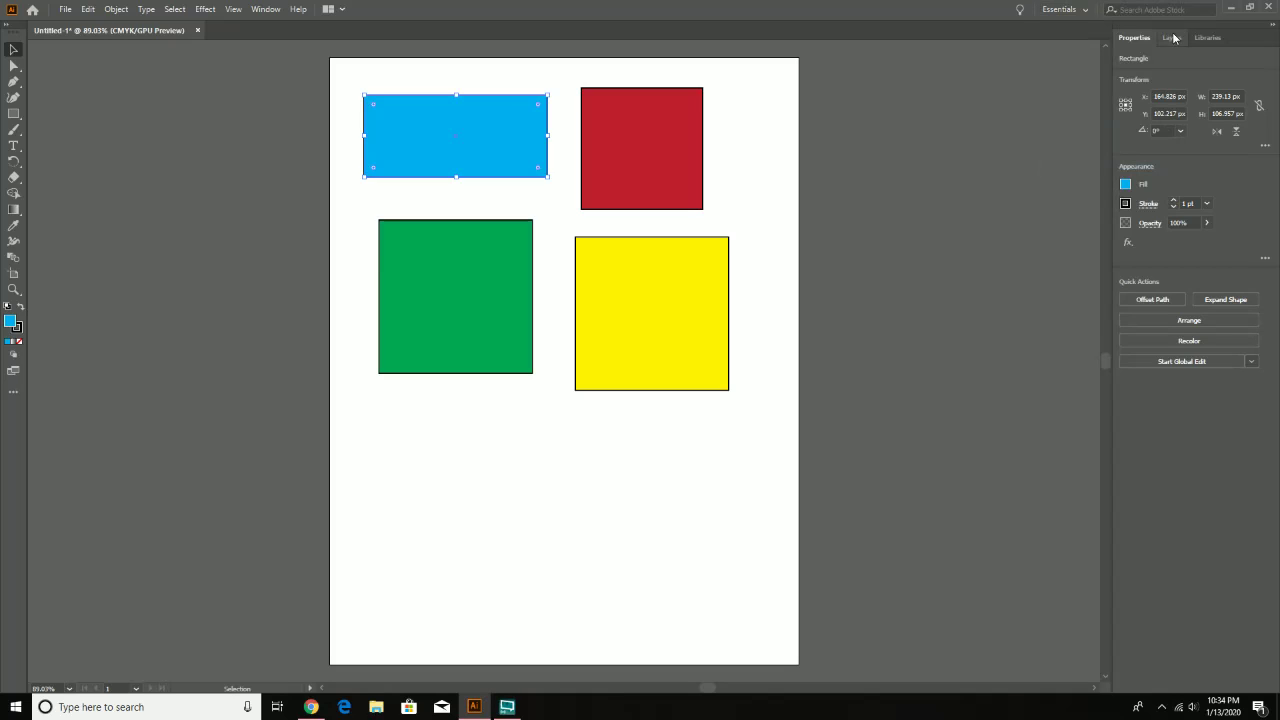
left_click_drag(1173, 38, 967, 57)
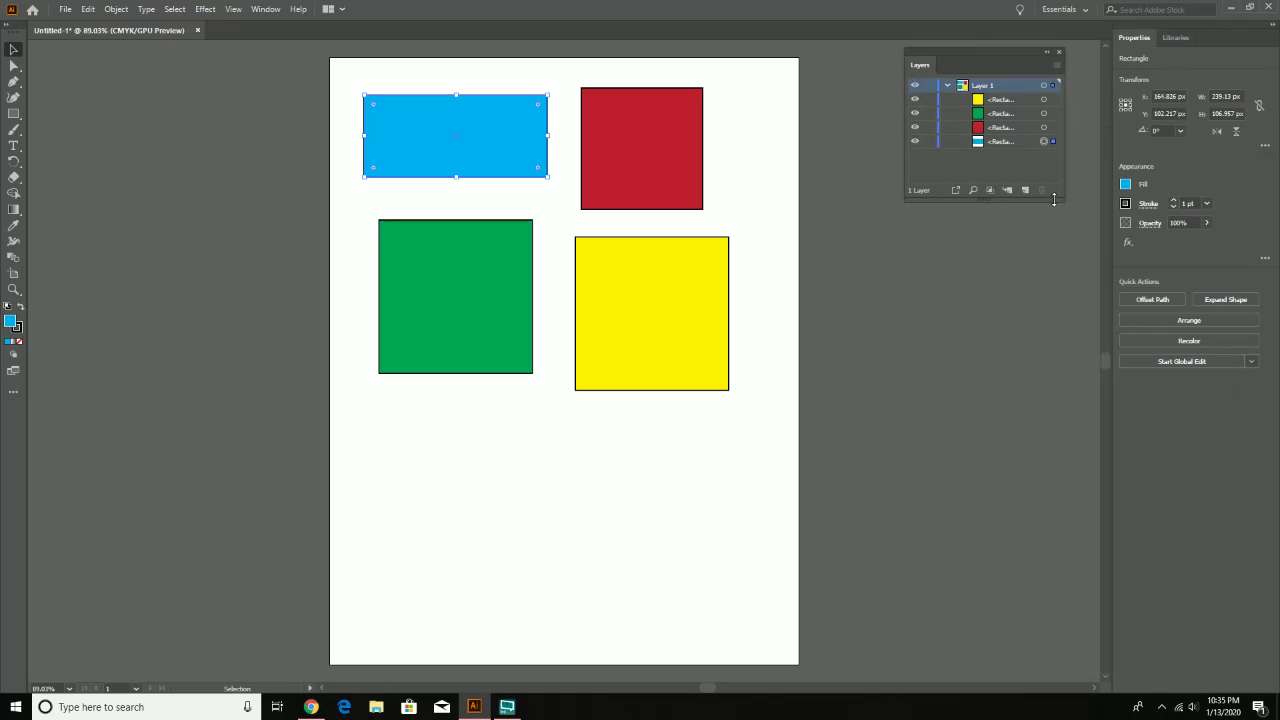
left_click_drag(1053, 201, 1050, 397)
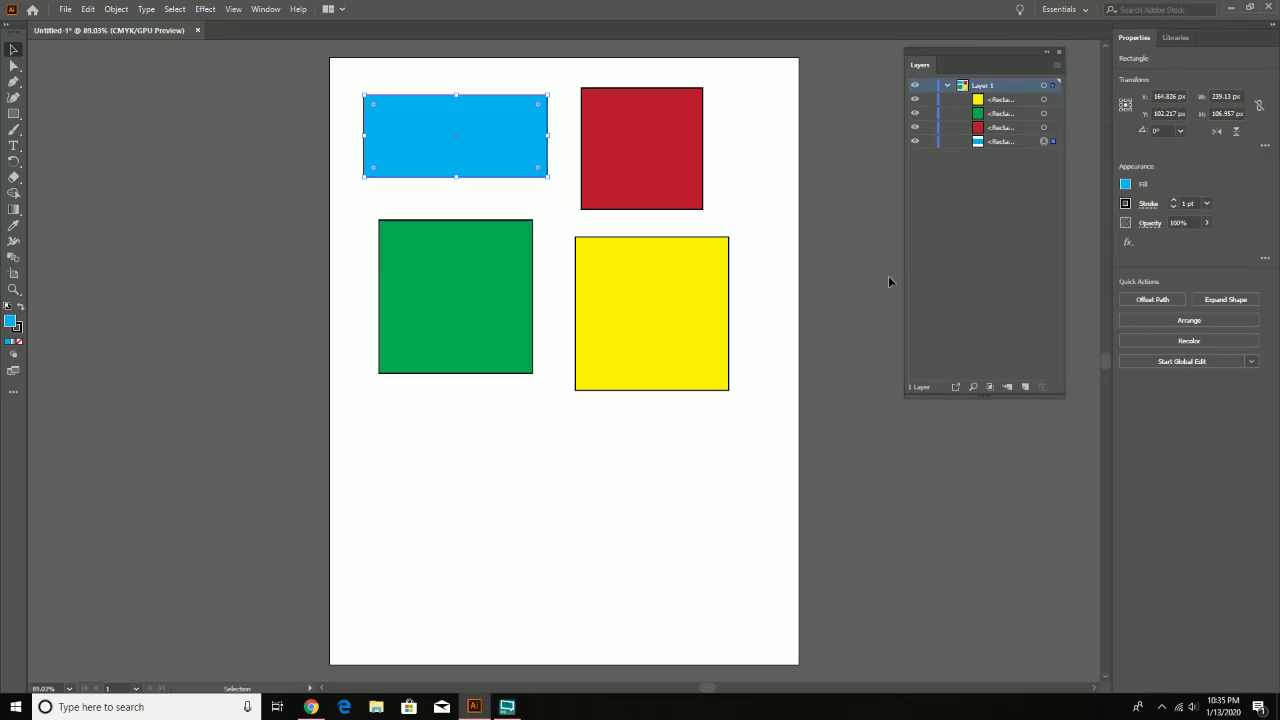
- Overlap the cyan rectangle and yellow square with the red square, and restack Layer 1 with cyan on top and yellow at the bottom
left_click_drag(486, 138, 561, 145)
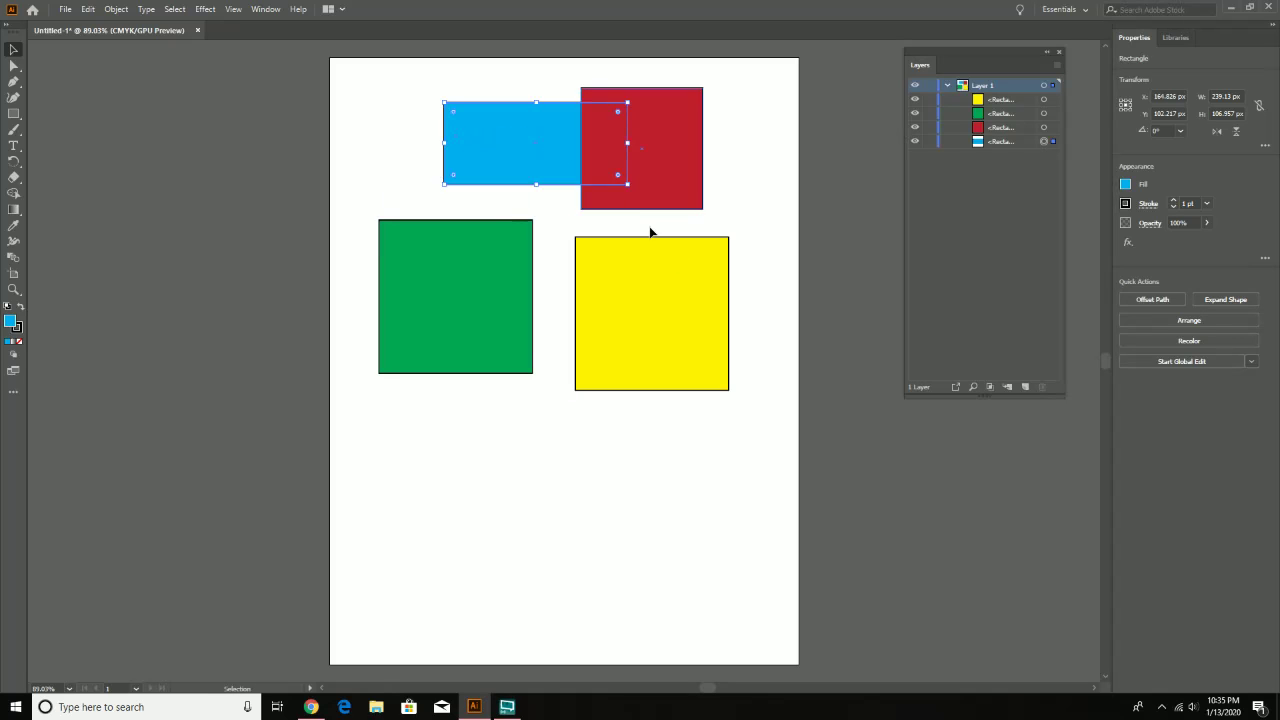
left_click_drag(703, 309, 742, 186)
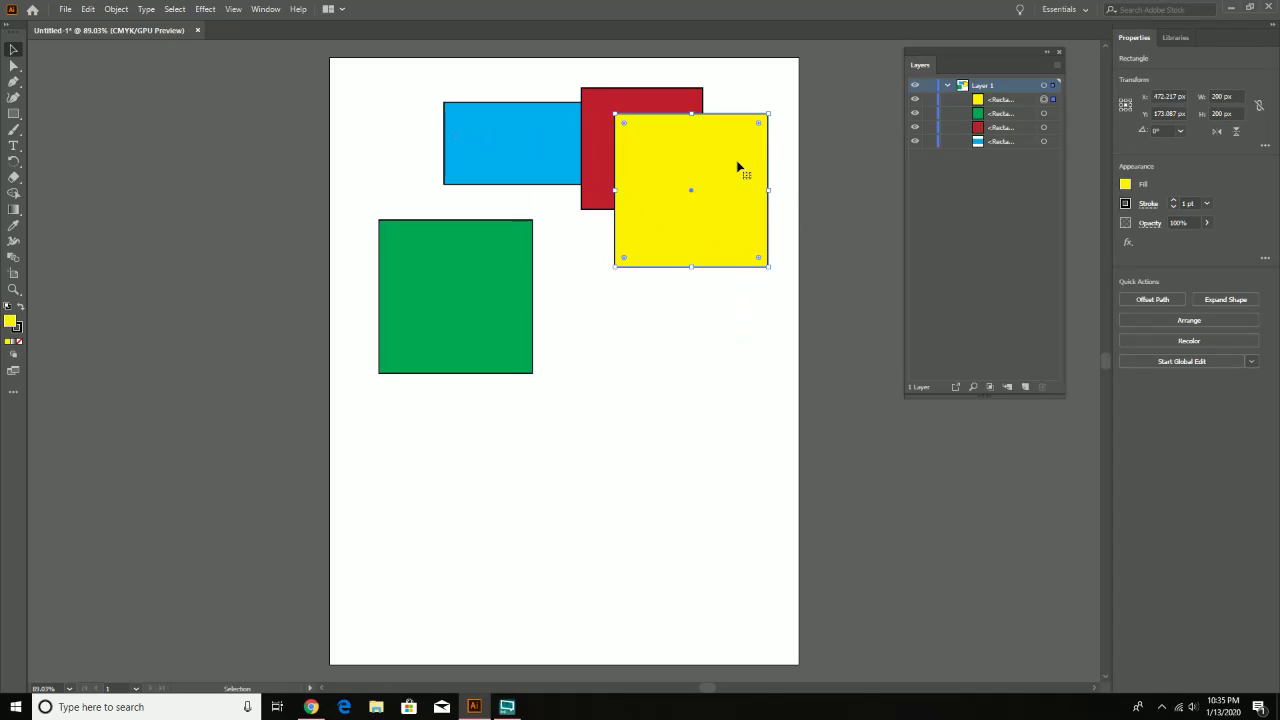
left_click(1008, 143)
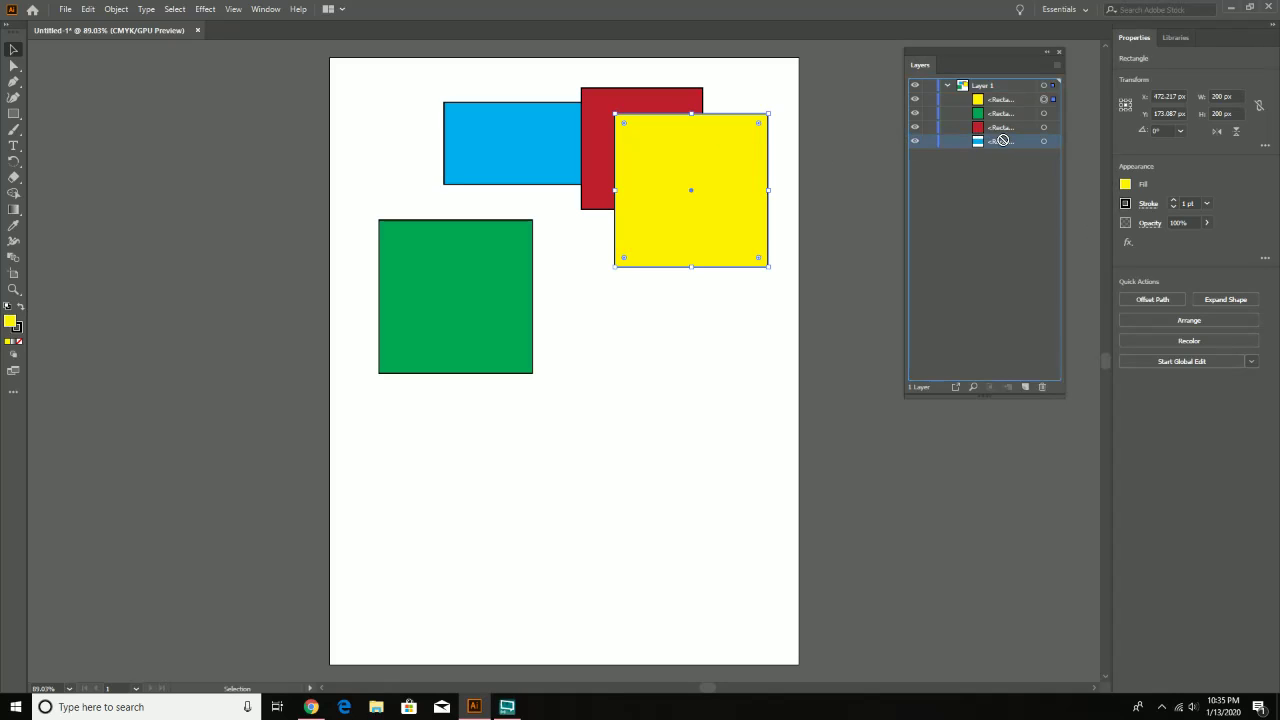
left_click_drag(1003, 145, 1001, 99)
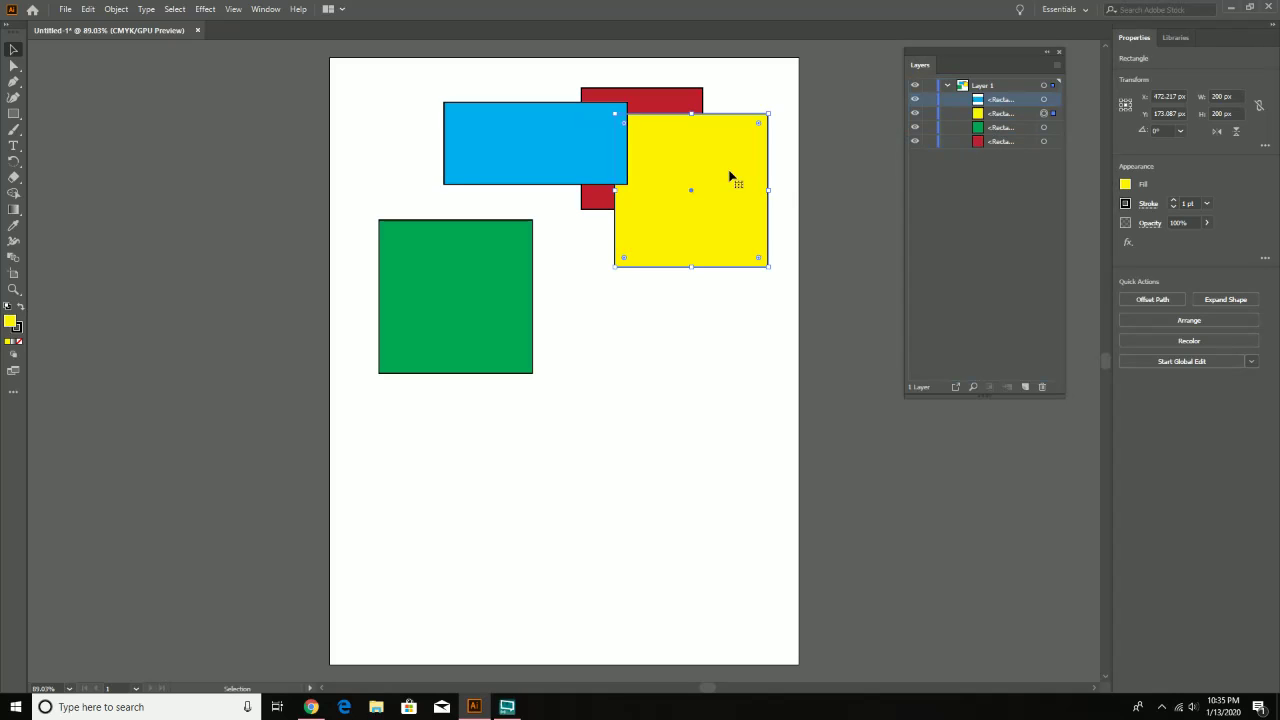
left_click(1003, 114)
left_click_drag(1005, 116, 1004, 150)
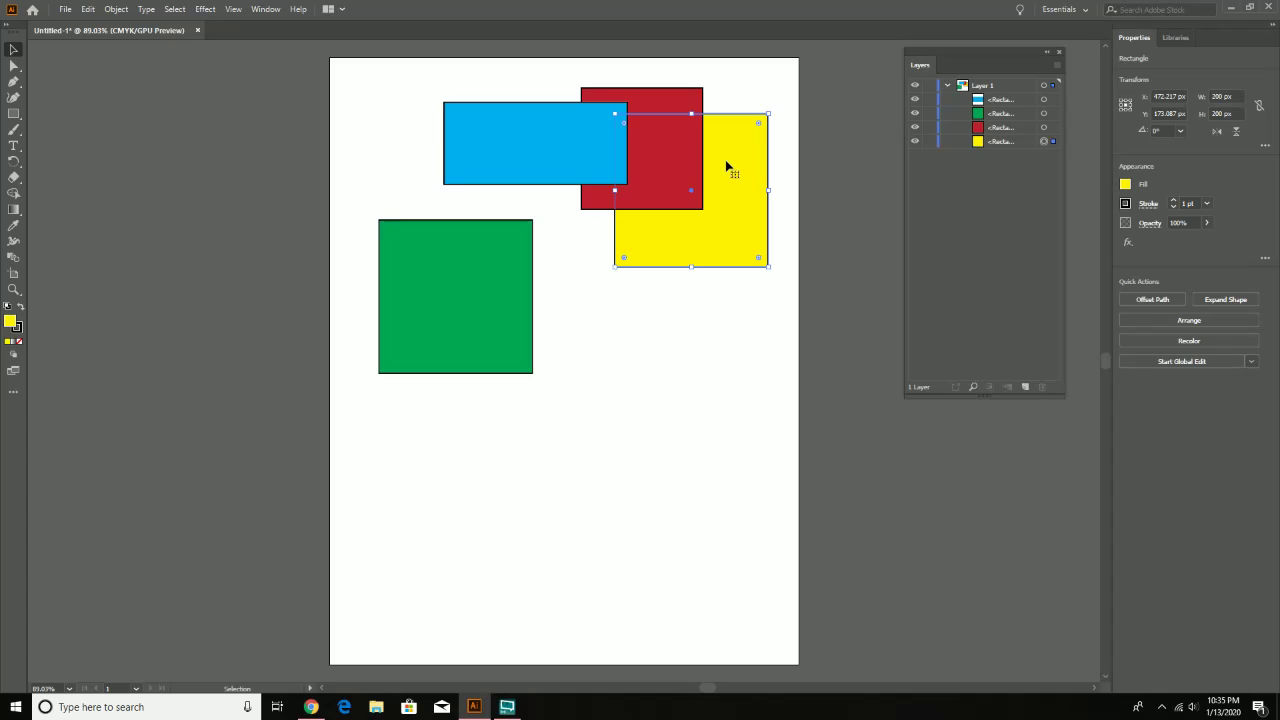
- Spread the overlapping cyan, red and yellow shapes apart, placing the yellow square below the red one at about X 436, Y 301 px
left_click_drag(545, 127, 438, 100)
left_click_drag(618, 128, 625, 93)
left_click_drag(706, 206, 679, 314)
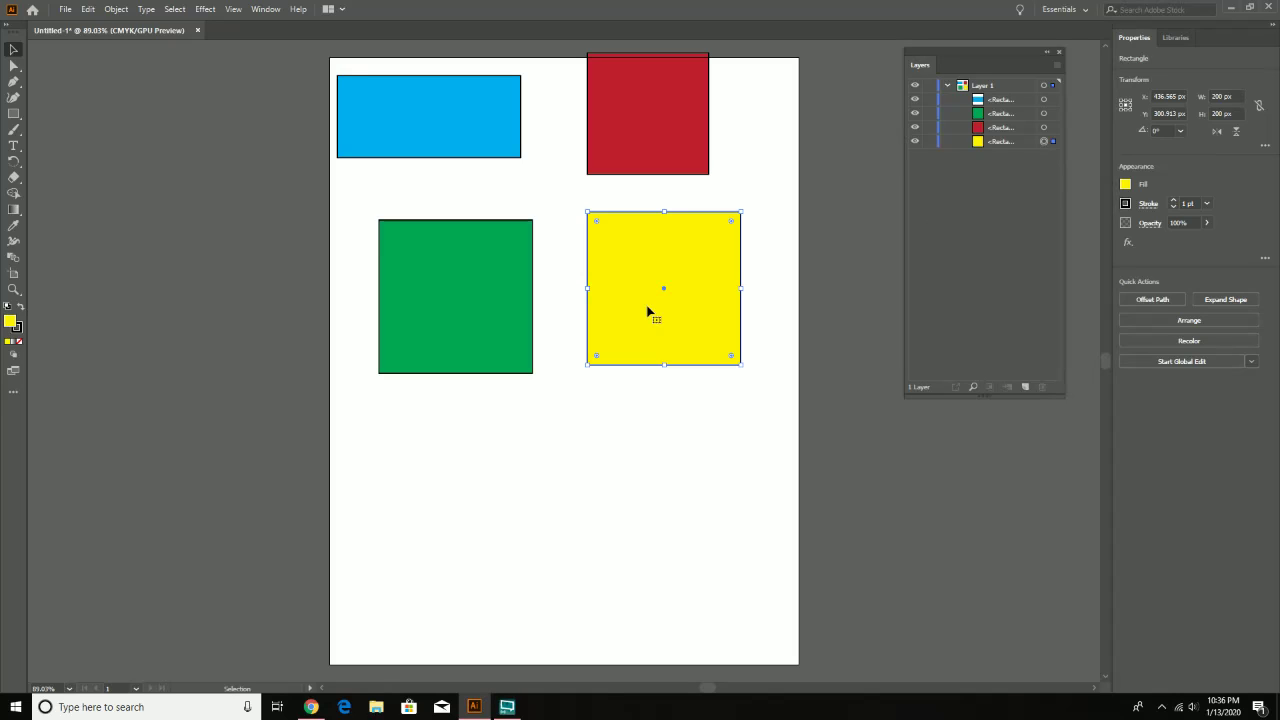
- Delete the yellow square and the green square from the artboard
key("Delete")
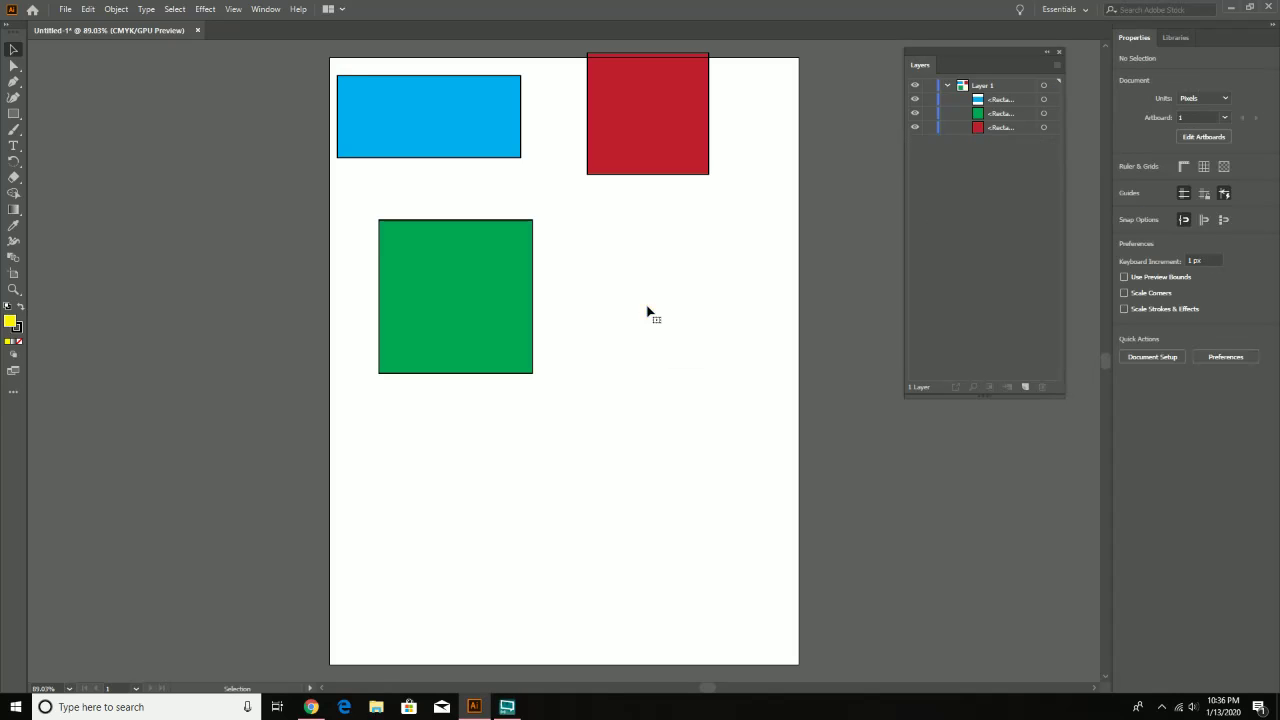
left_click(451, 329)
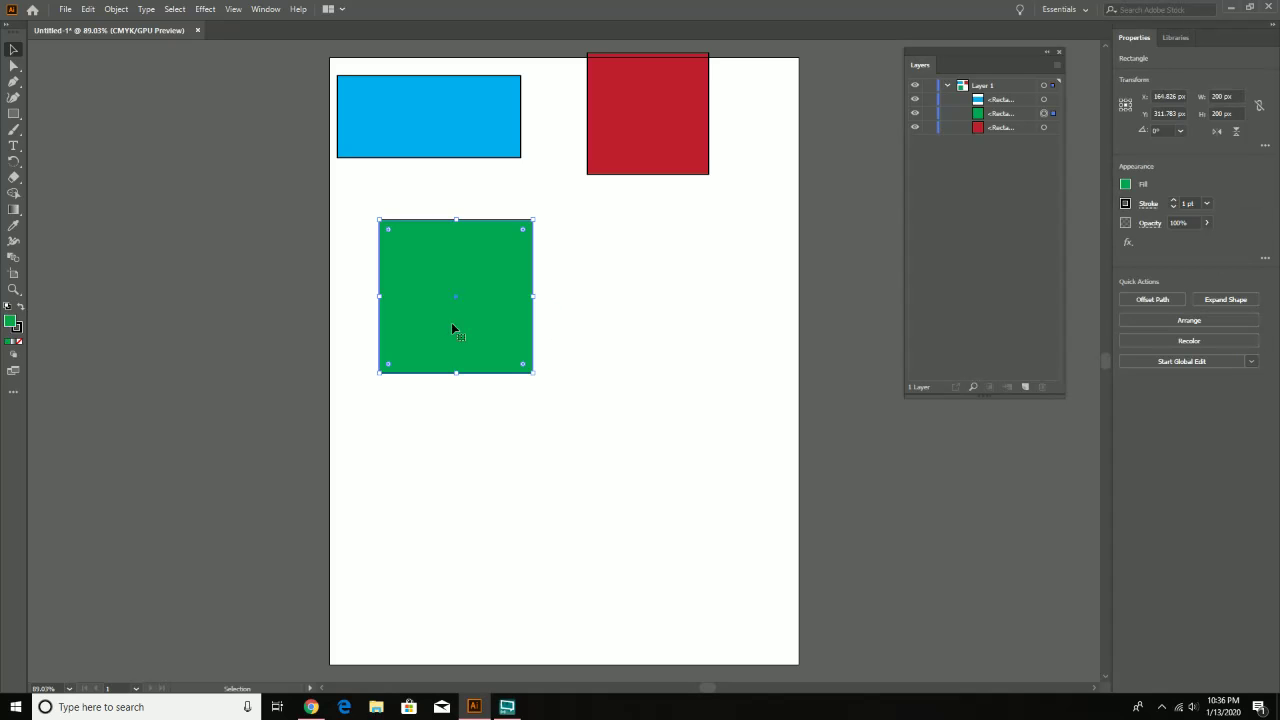
key("Delete")
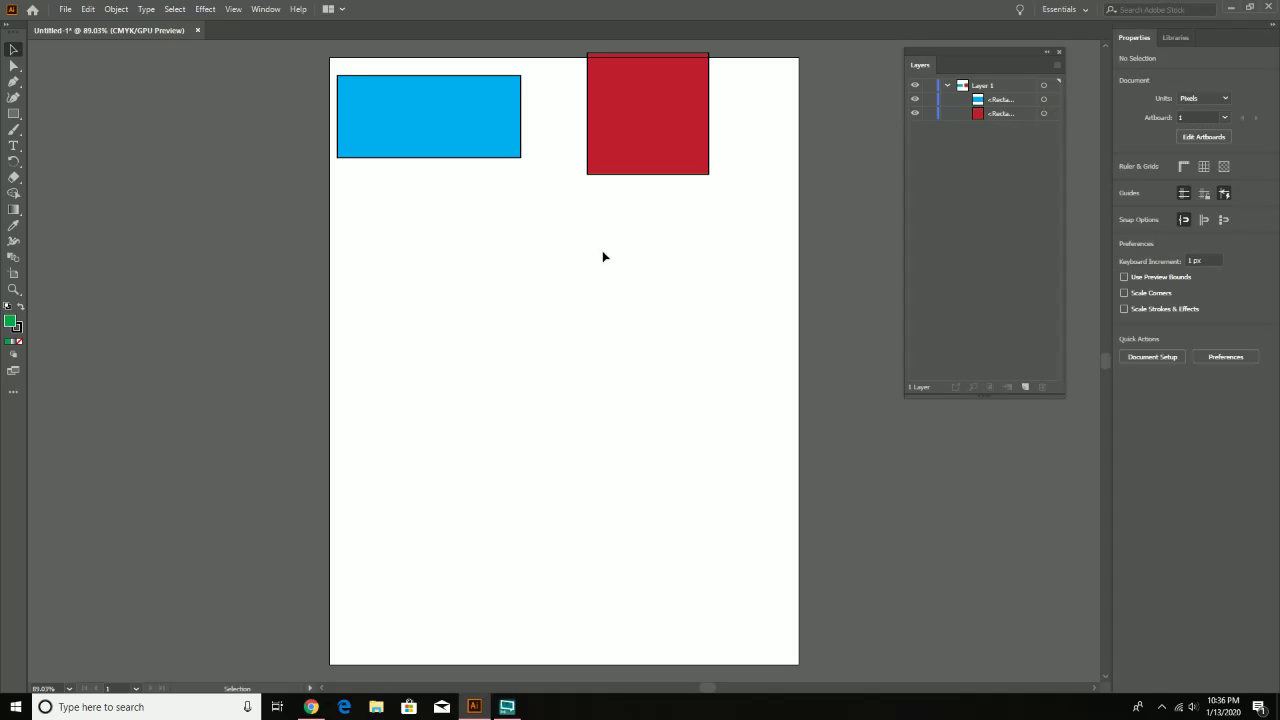
- Try a freehand shape with the Ellipse tool below the cyan rectangle, and delete it
left_click_drag(18, 117, 61, 129)
mouse_move(368, 222)
left_mouse_down()
mouse_move(449, 281)
mouse_move(543, 311)
mouse_move(483, 271)
mouse_move(562, 329)
mouse_move(543, 280)
mouse_move(457, 300)
mouse_move(529, 351)
mouse_move(422, 276)
mouse_move(571, 356)
mouse_move(449, 300)
mouse_move(489, 340)
mouse_move(458, 312)
left_mouse_up()
key("Delete")
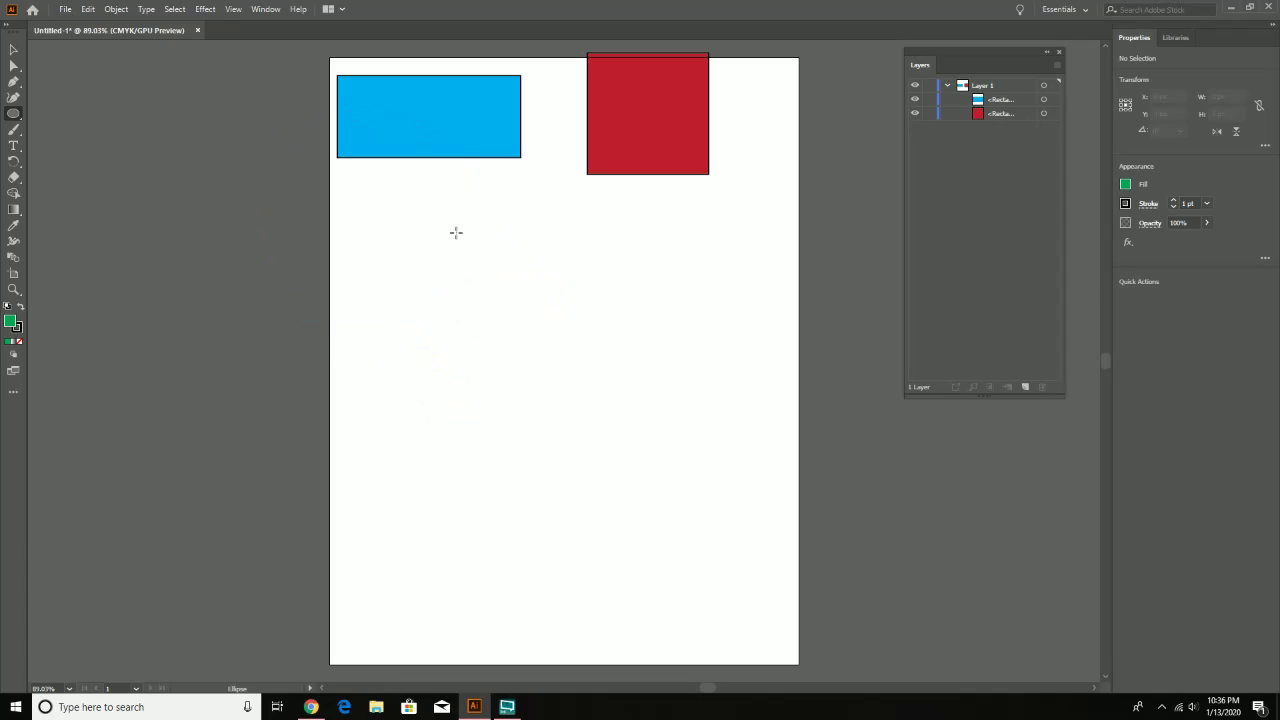
- Draw a green circle about 169 px in diameter and move it below the cyan rectangle, to about X 101, Y 258 px
mouse_move(456, 232)
left_mouse_down()
mouse_move(509, 274)
mouse_move(500, 320)
mouse_move(474, 286)
mouse_move(522, 322)
mouse_move(480, 297)
left_mouse_up()
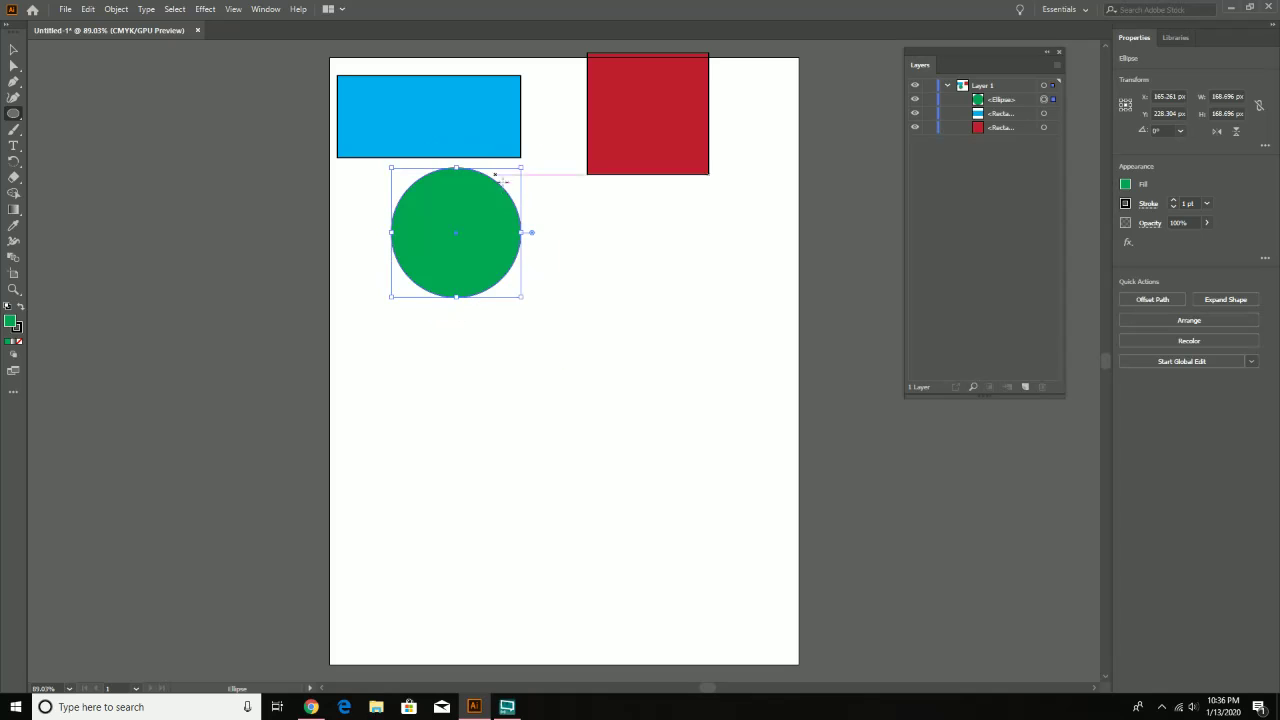
left_click(14, 49)
left_click_drag(470, 262, 432, 286)
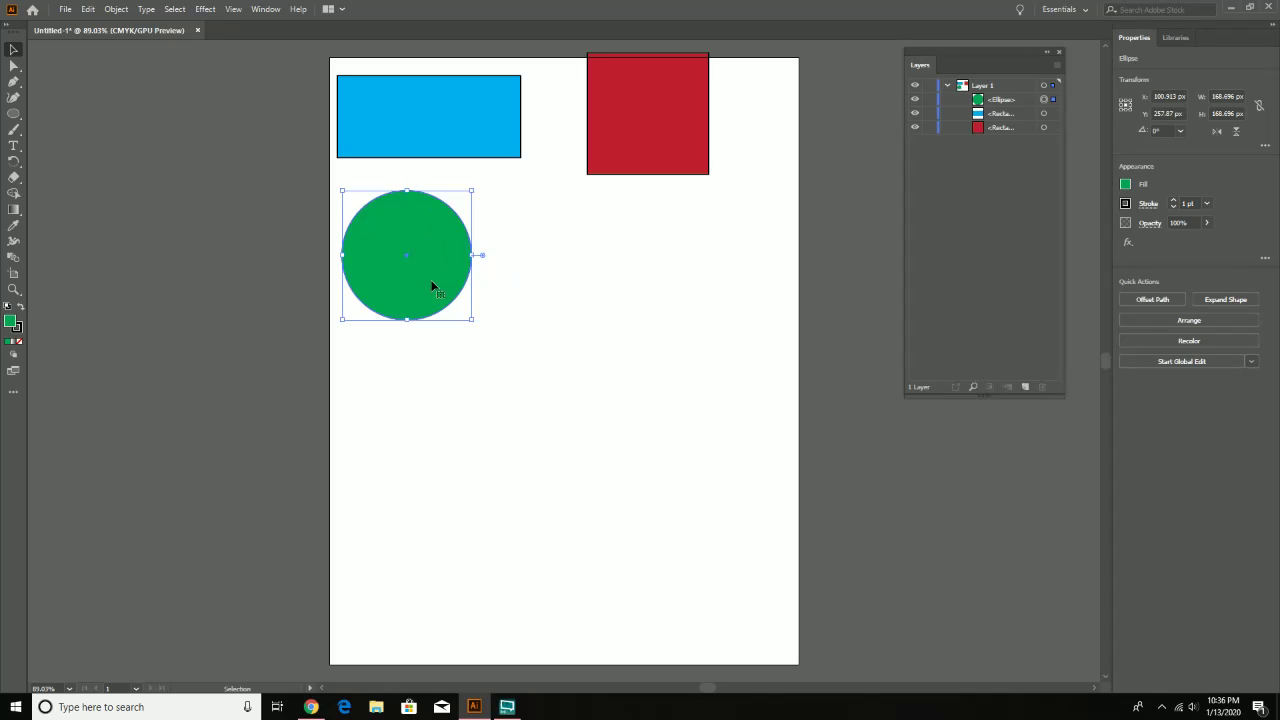
left_click(14, 113)
left_click(564, 282)
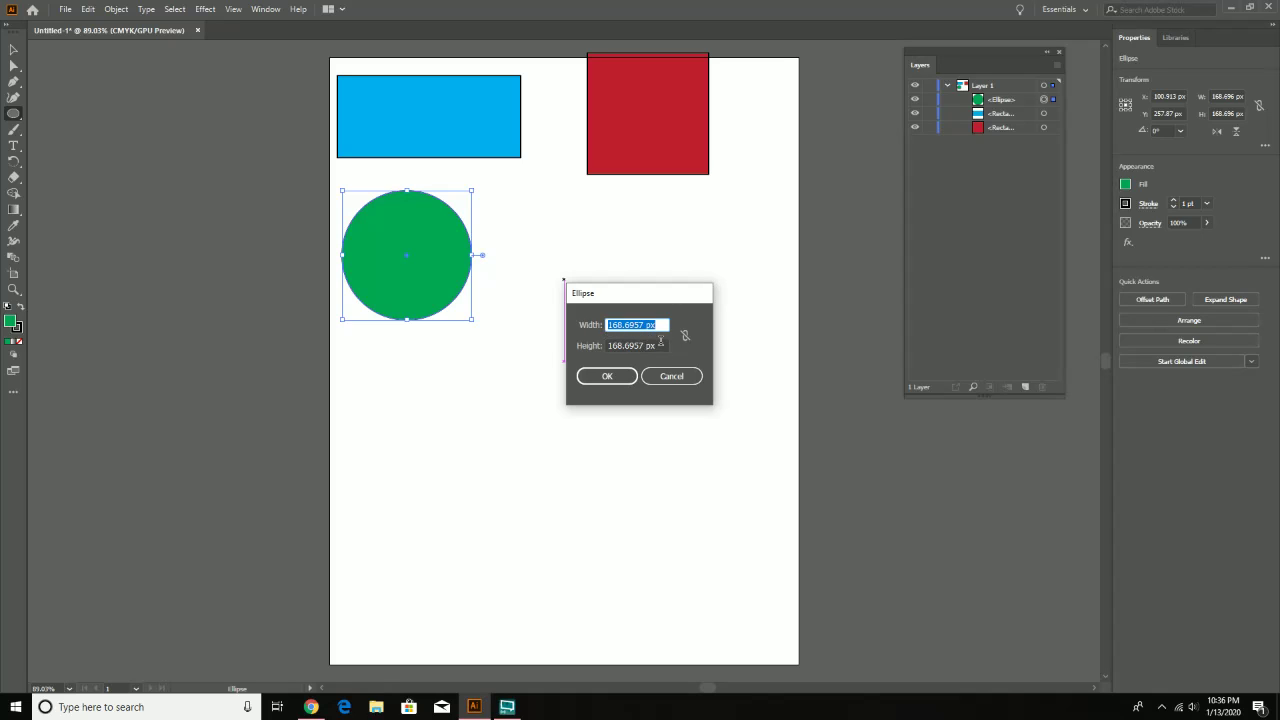
left_click(669, 378)
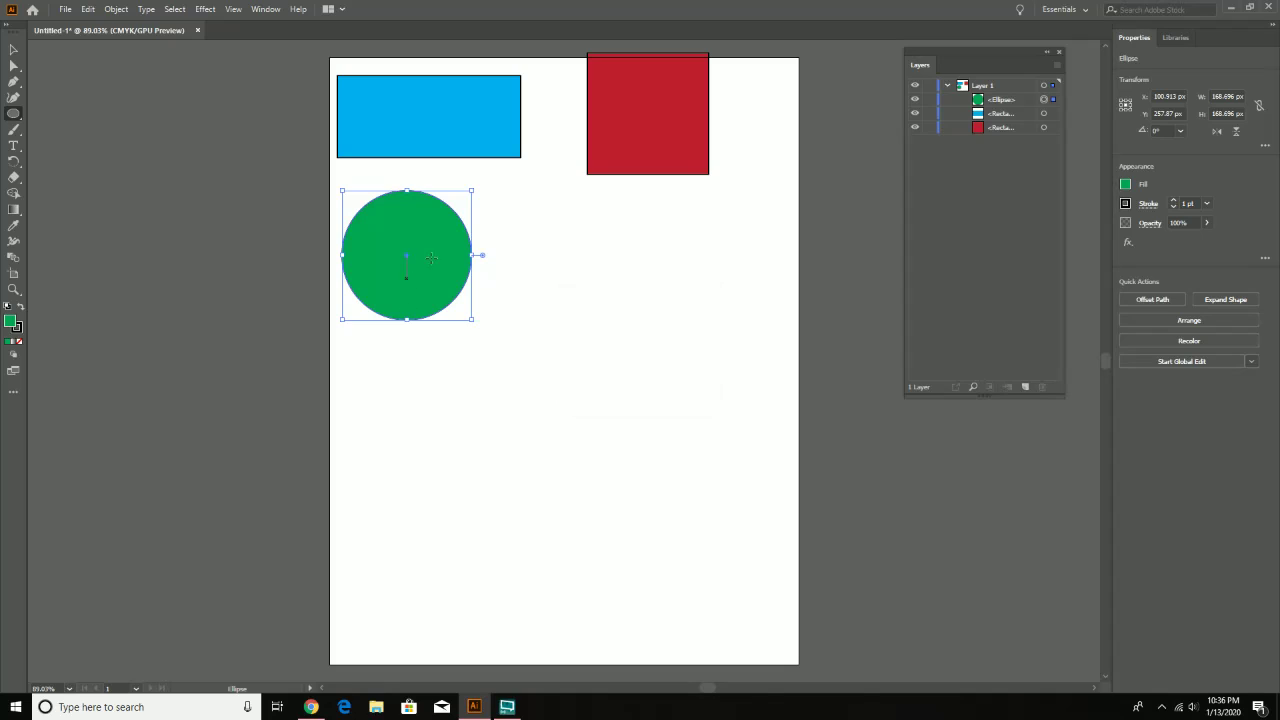
- Create a six-sided polygon with a 50 px radius between the green circle and the artboard's right edge, below the red square
left_click_drag(18, 118, 76, 148)
left_click(607, 274)
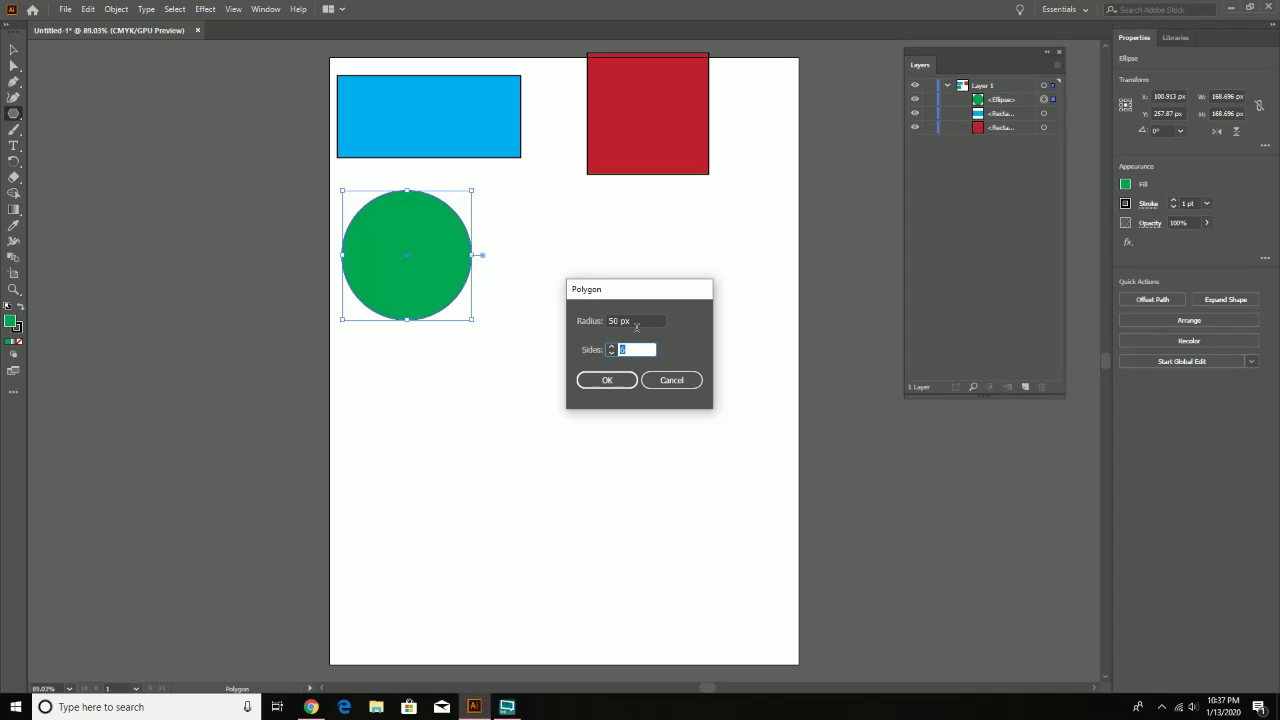
left_click(607, 381)
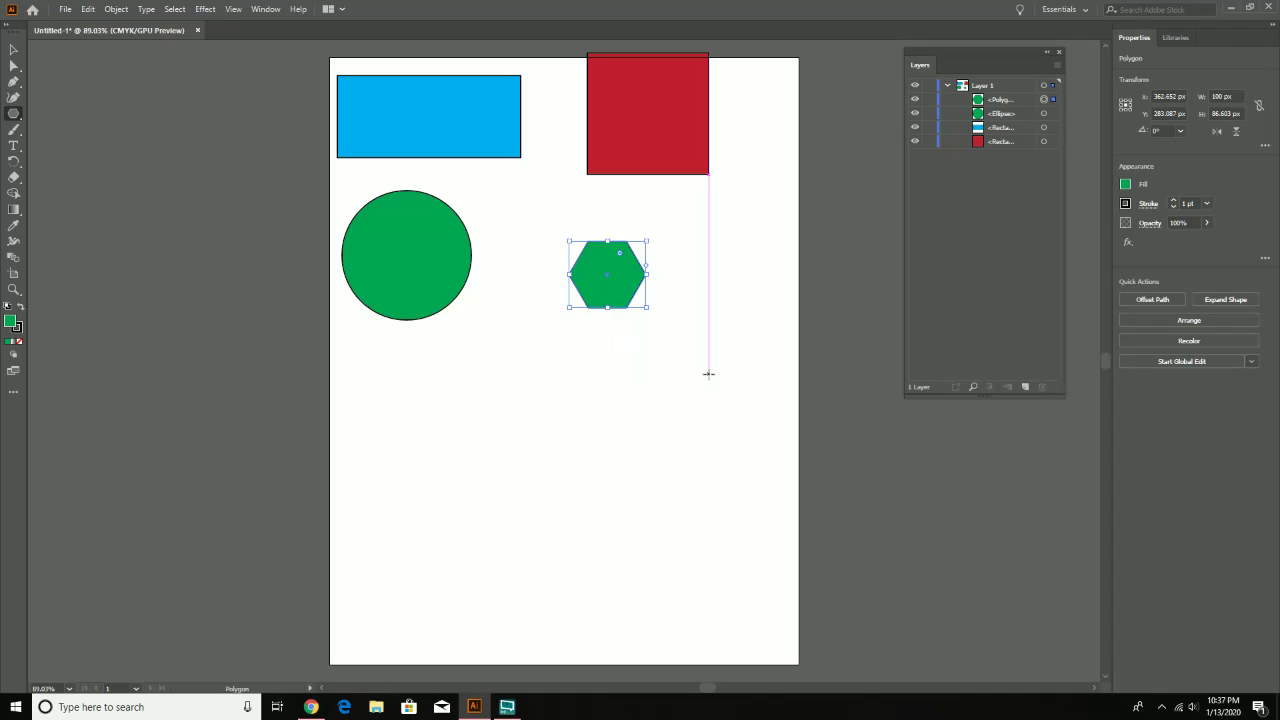
- Try a large freehand polygon and an eight-sided polygon with a 158.5759 px radius, undoing each one
left_click_drag(708, 374, 665, 486)
key("ctrl+z")
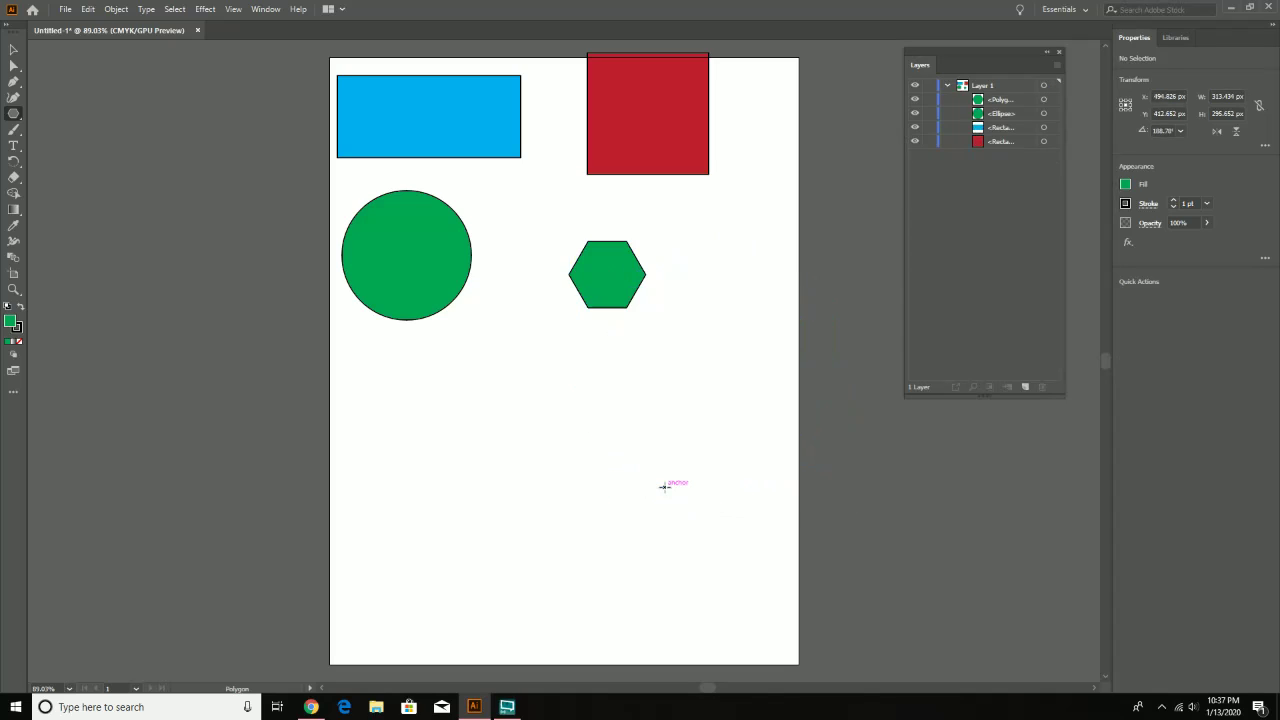
left_click(720, 325)
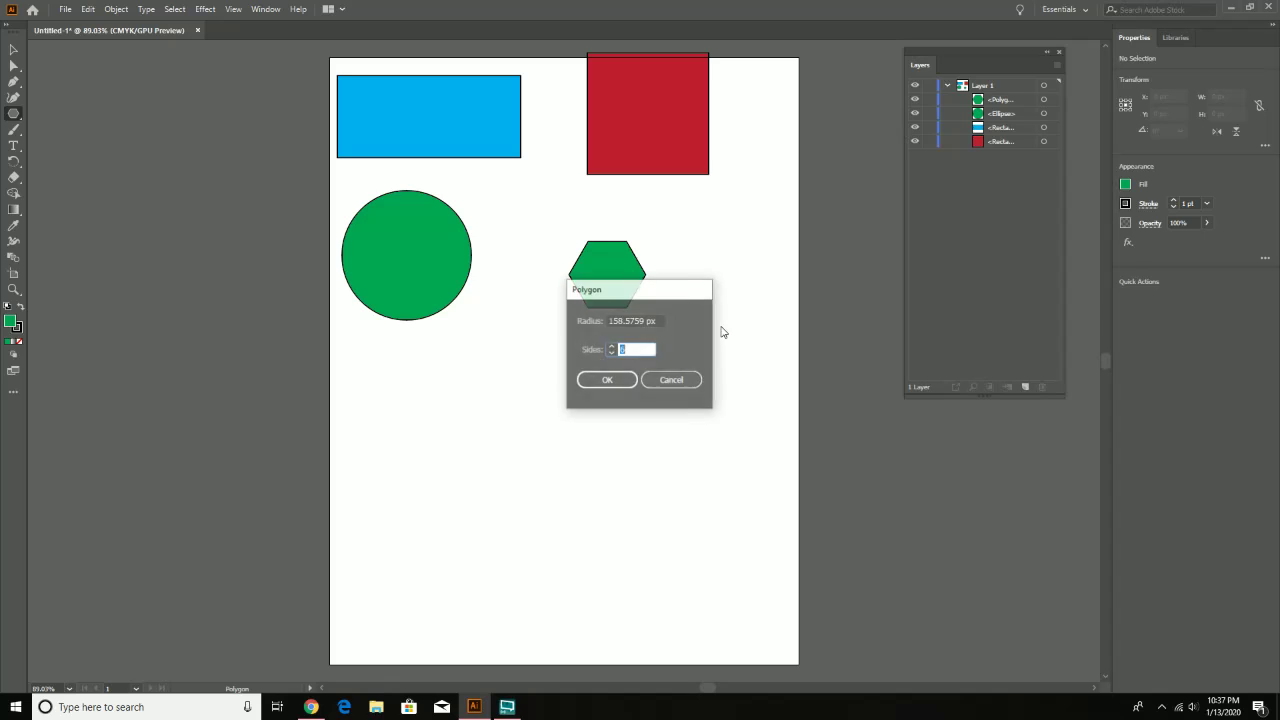
left_click(610, 347)
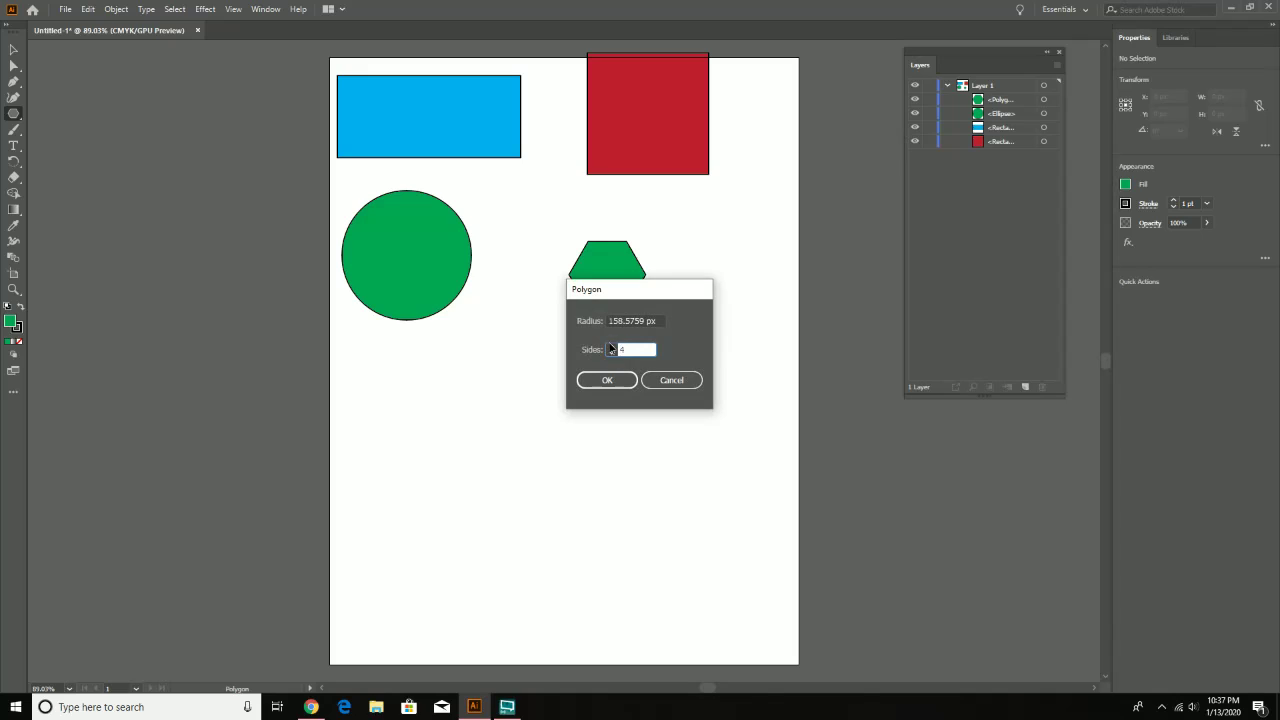
left_click(611, 352)
left_click(611, 352)
left_click(627, 381)
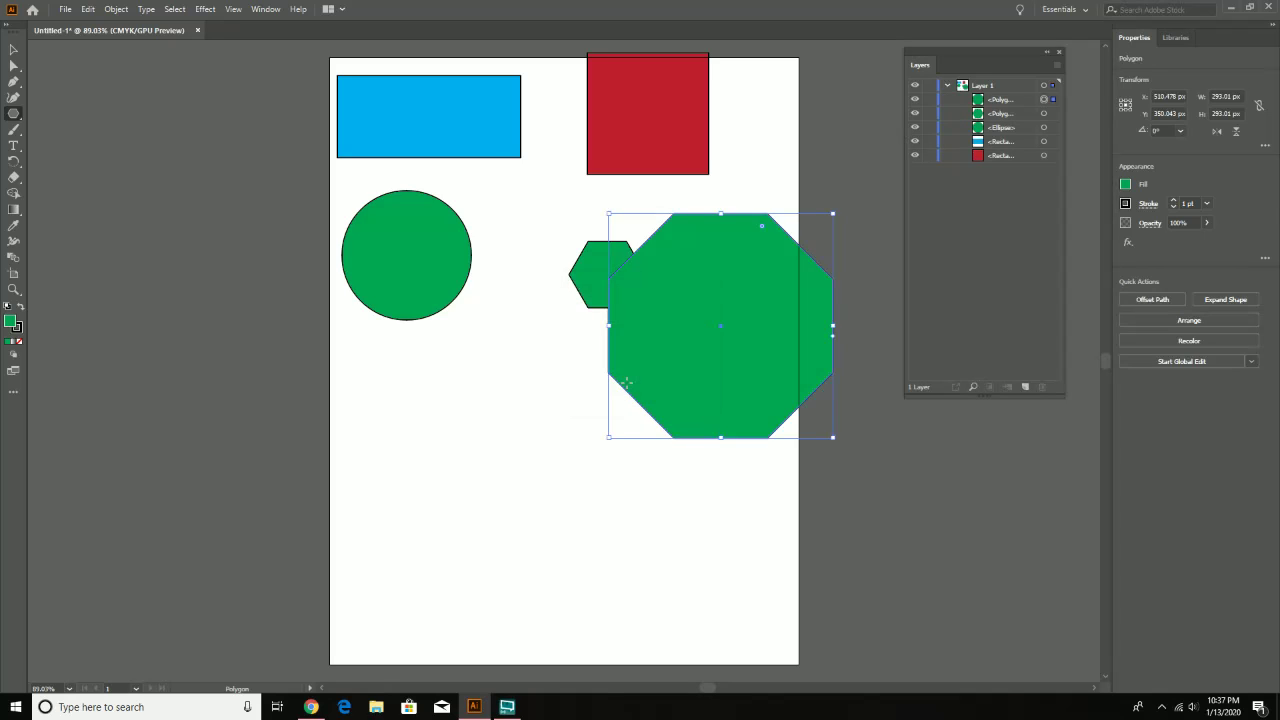
key("ctrl+z")
- Try a five-sided polygon with a 158.5759 px radius beside the hexagon, and delete it
left_click(737, 357)
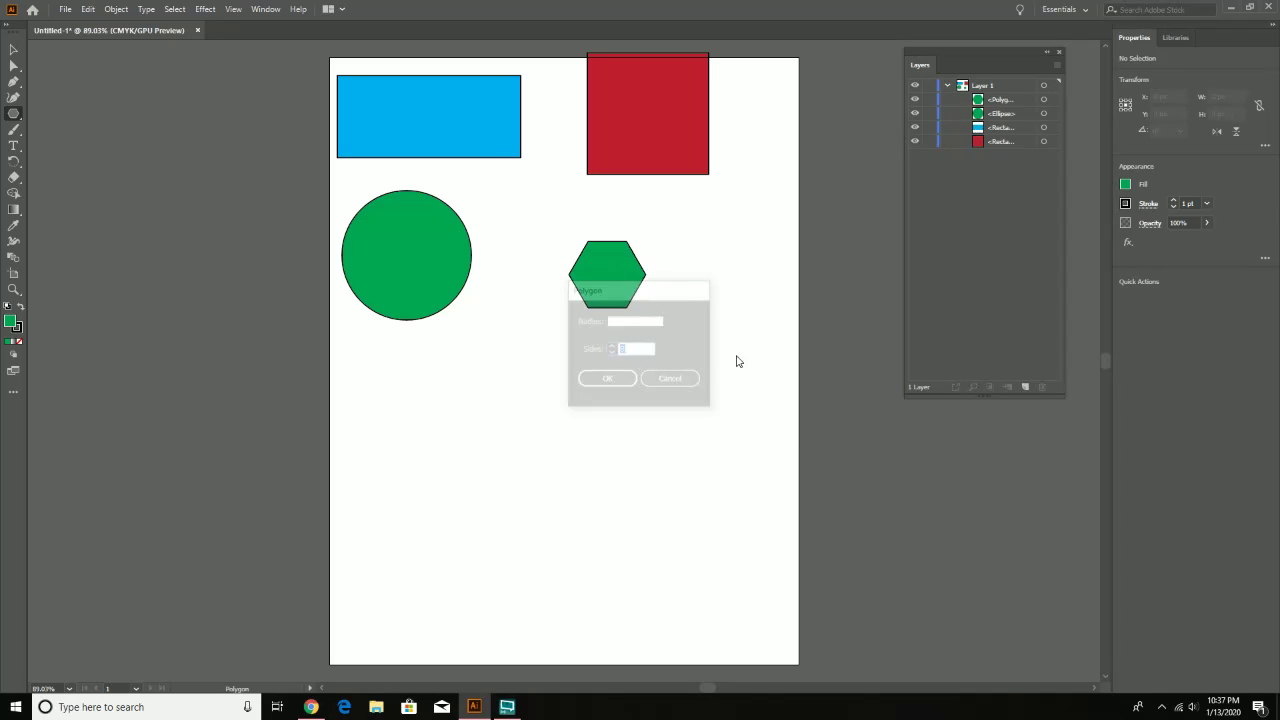
left_click(607, 380)
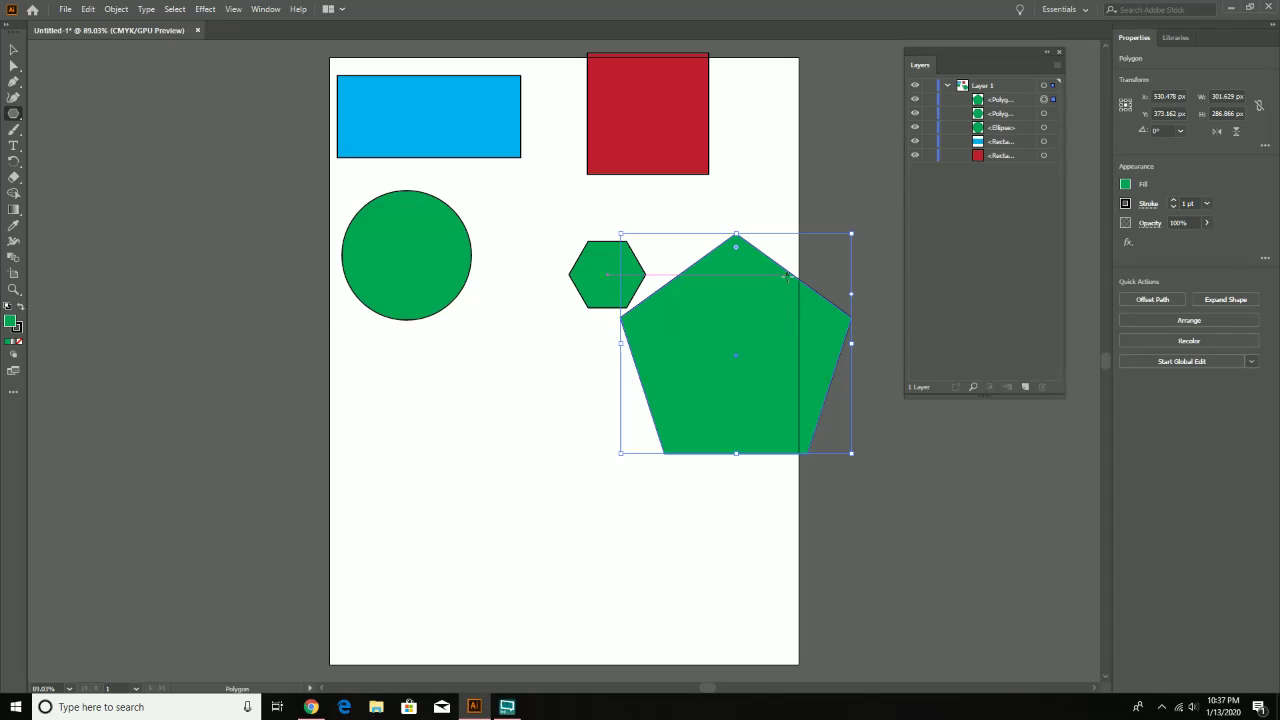
key("Delete")
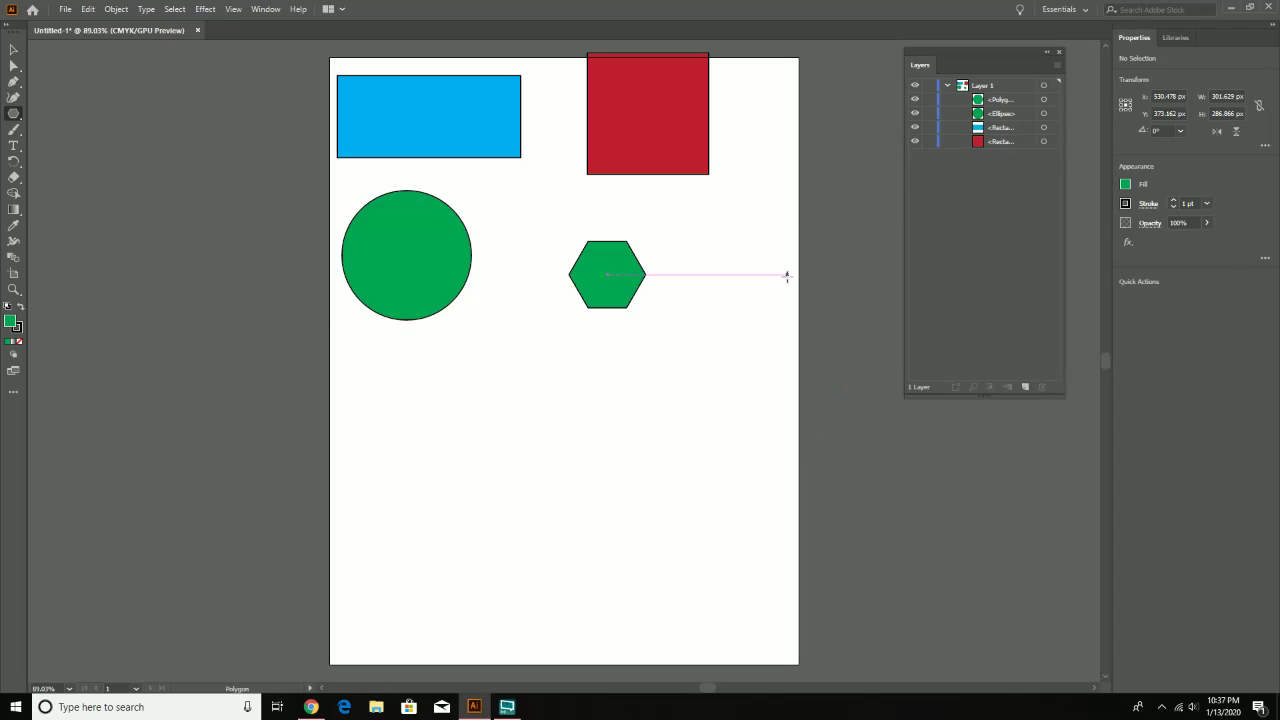
- Try a triangle as a three-sided polygon with a 158.5759 px radius beside the hexagon, and delete it
left_click(731, 334)
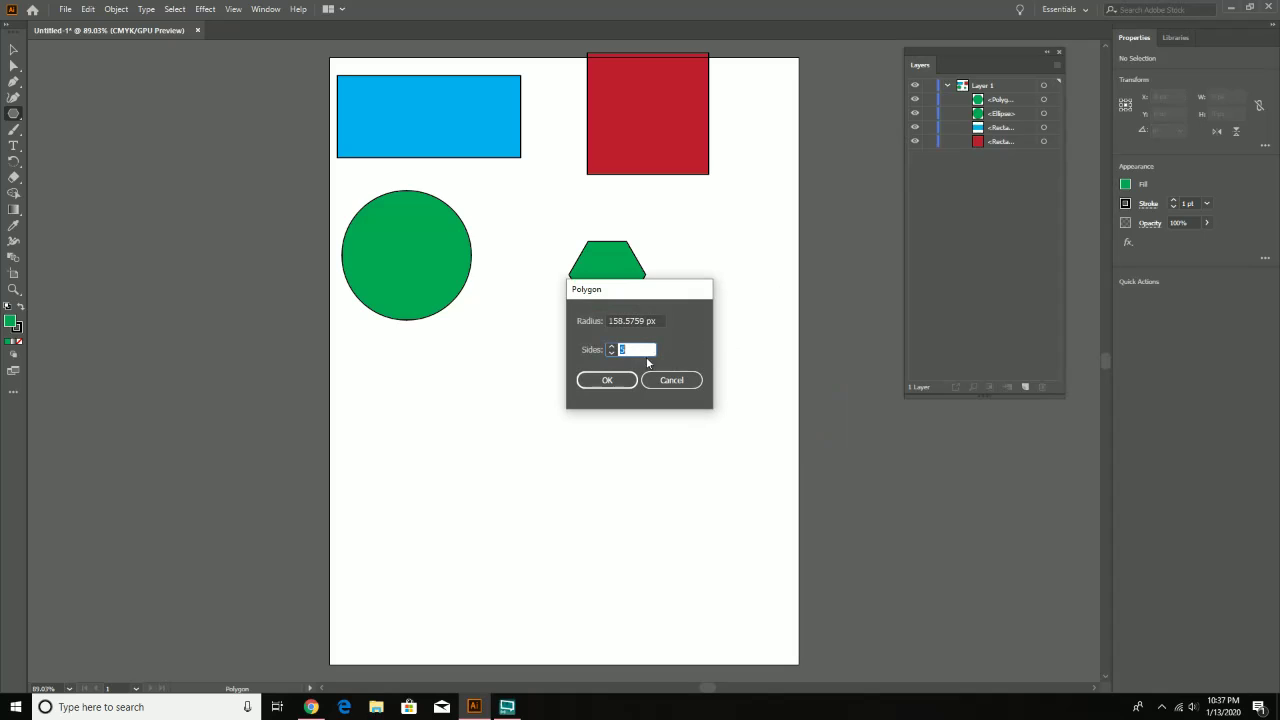
type("3")
left_click(612, 380)
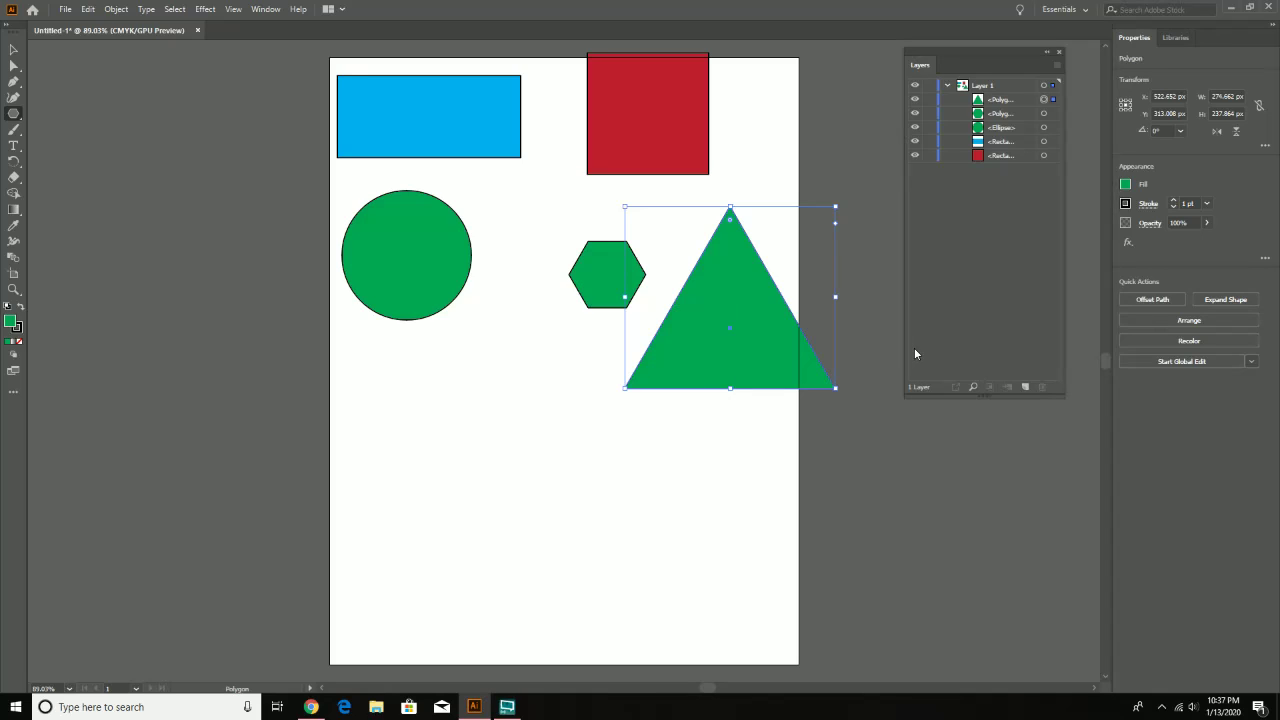
key("Delete")
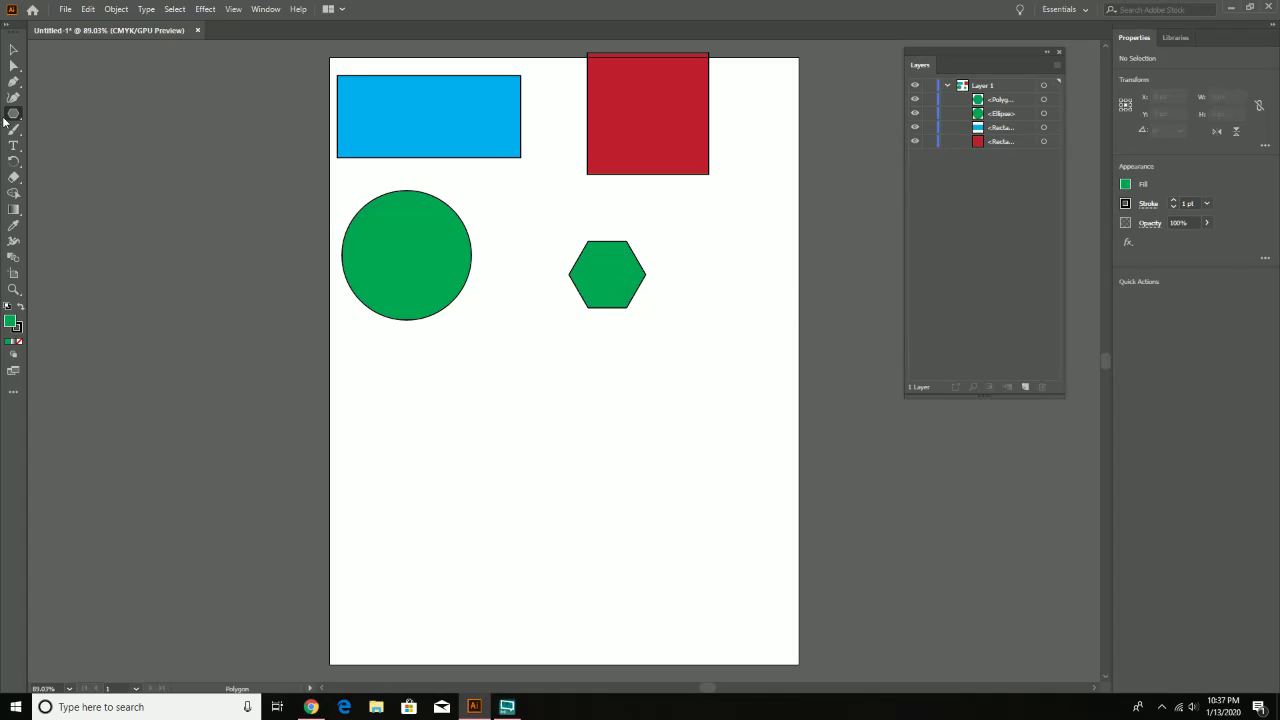
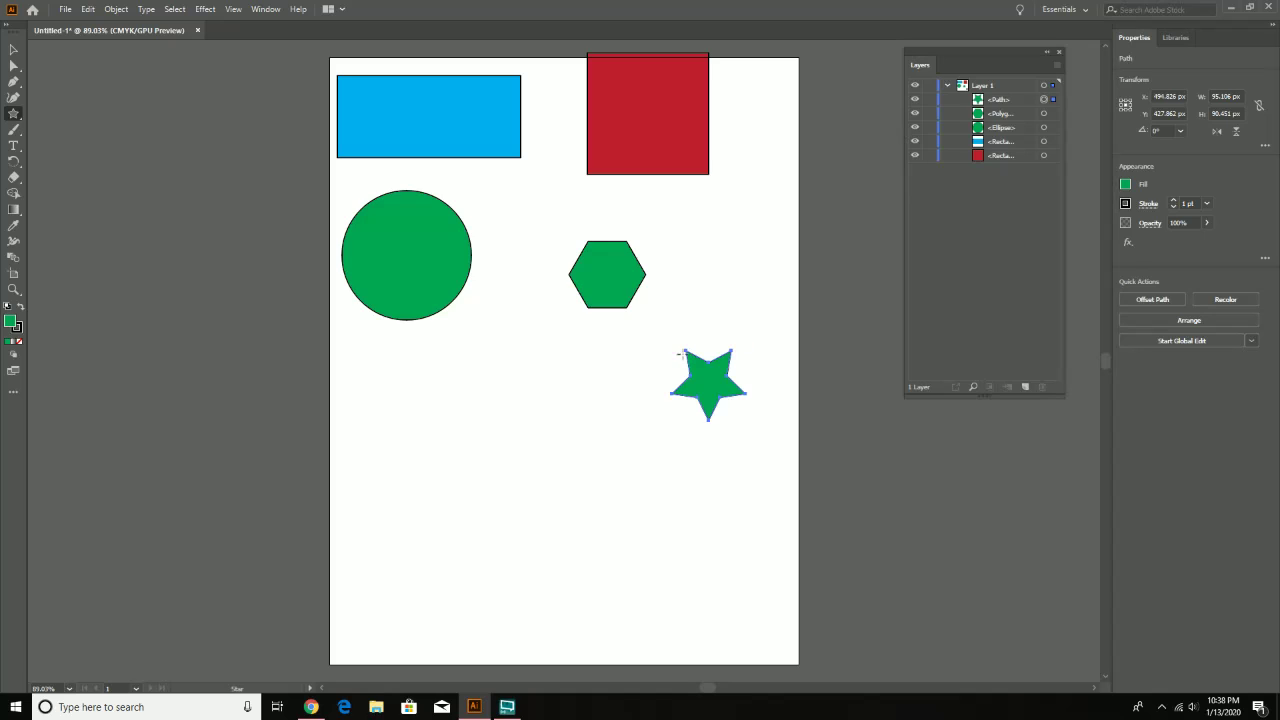
- Try a five-pointed star with 15 px and 75 px radii, move it toward the smaller star, and delete it
left_click(498, 380)
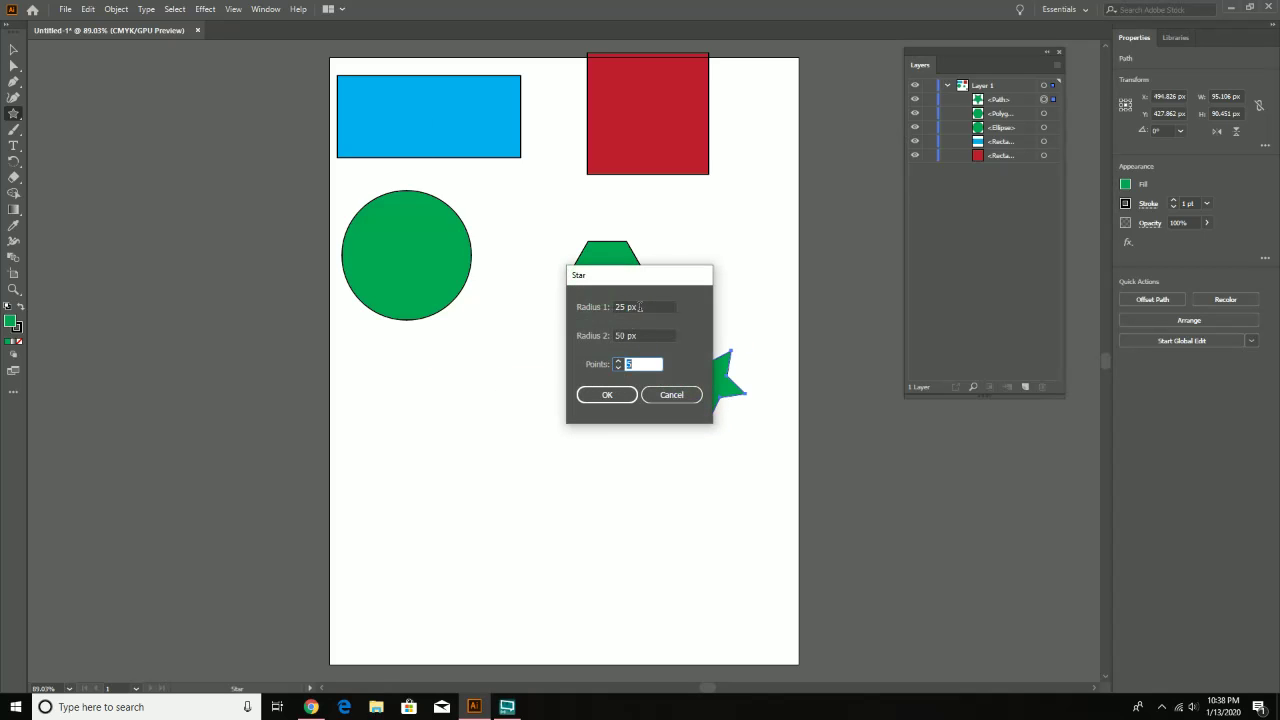
left_click_drag(640, 307, 600, 307)
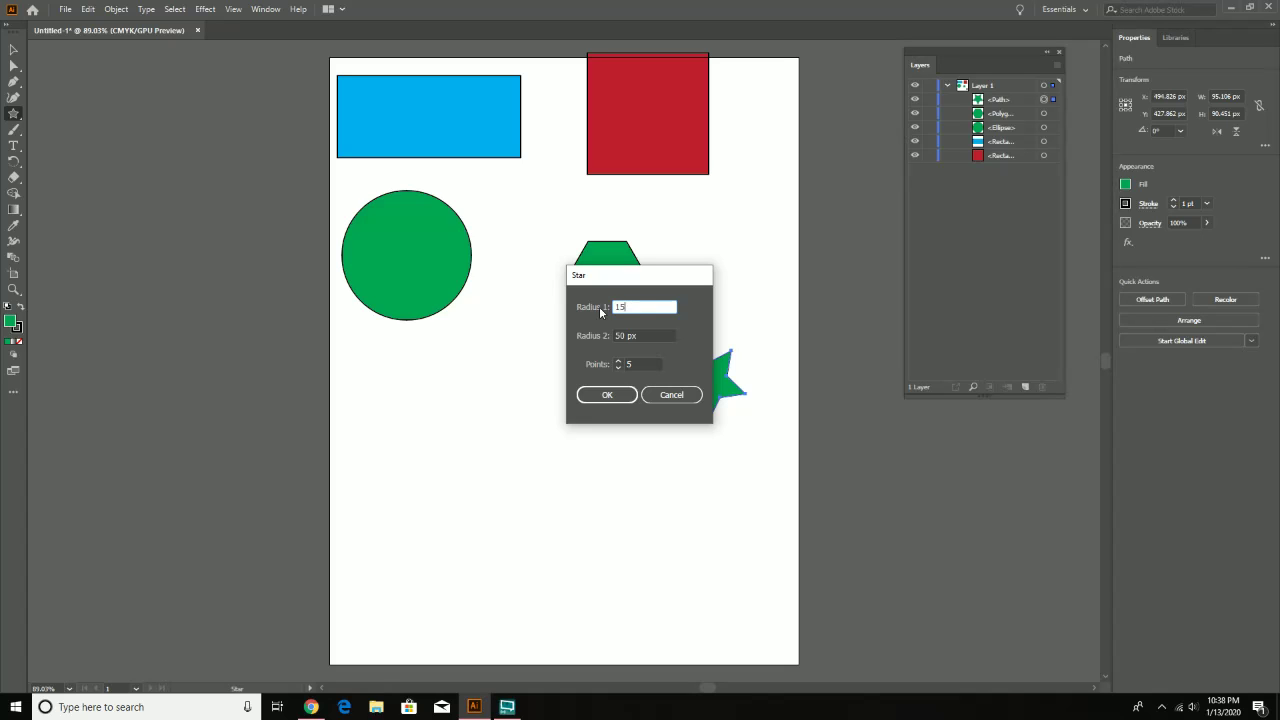
key("Tab")
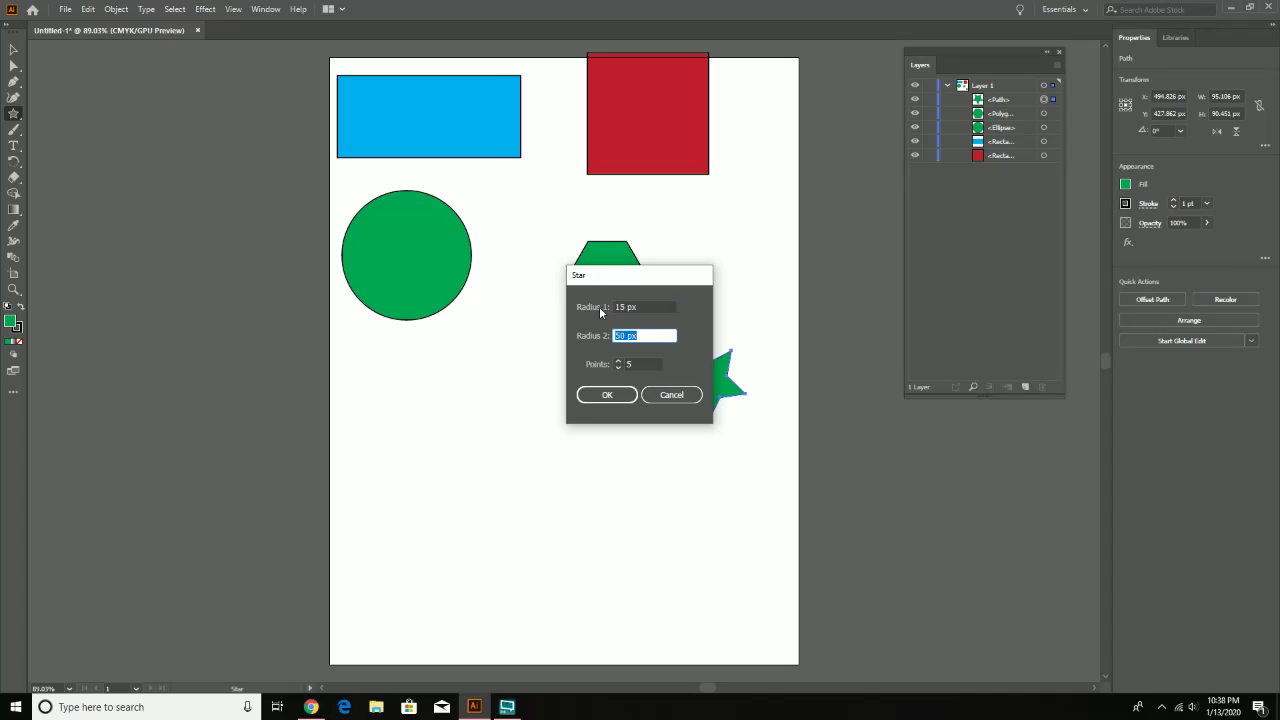
type("75")
left_click(610, 396)
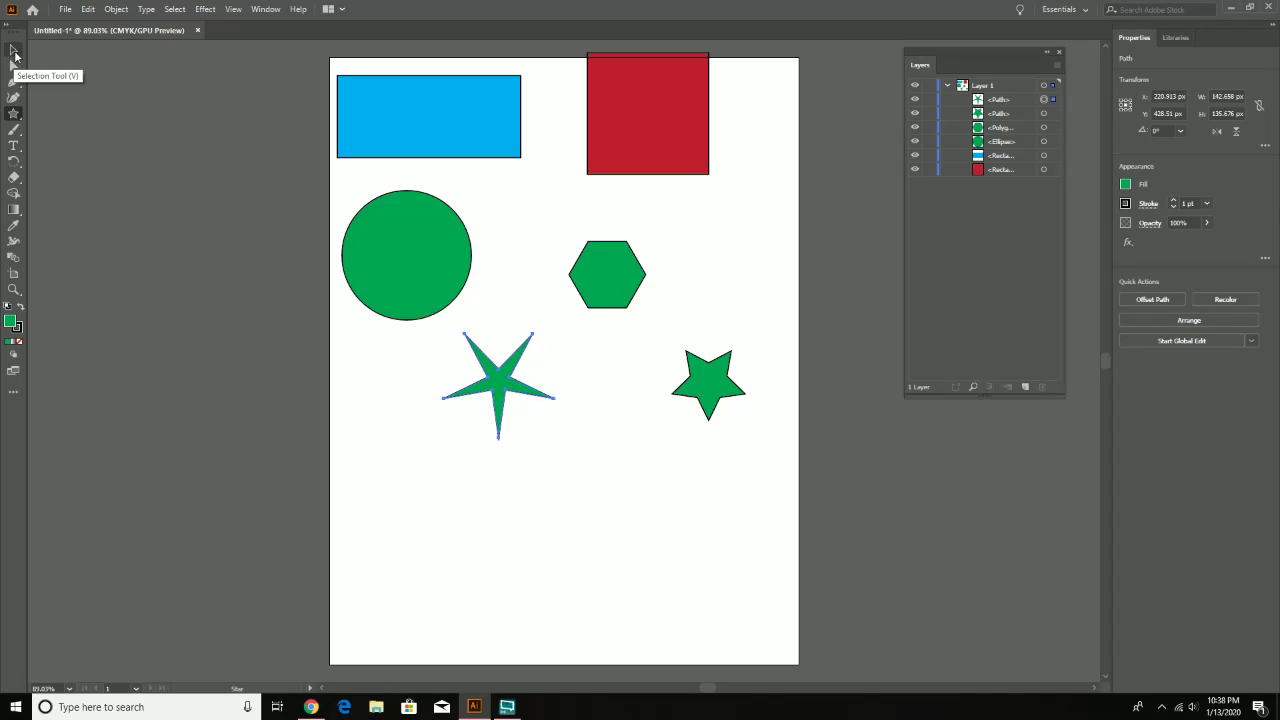
left_click(13, 49)
left_click_drag(490, 384, 585, 397)
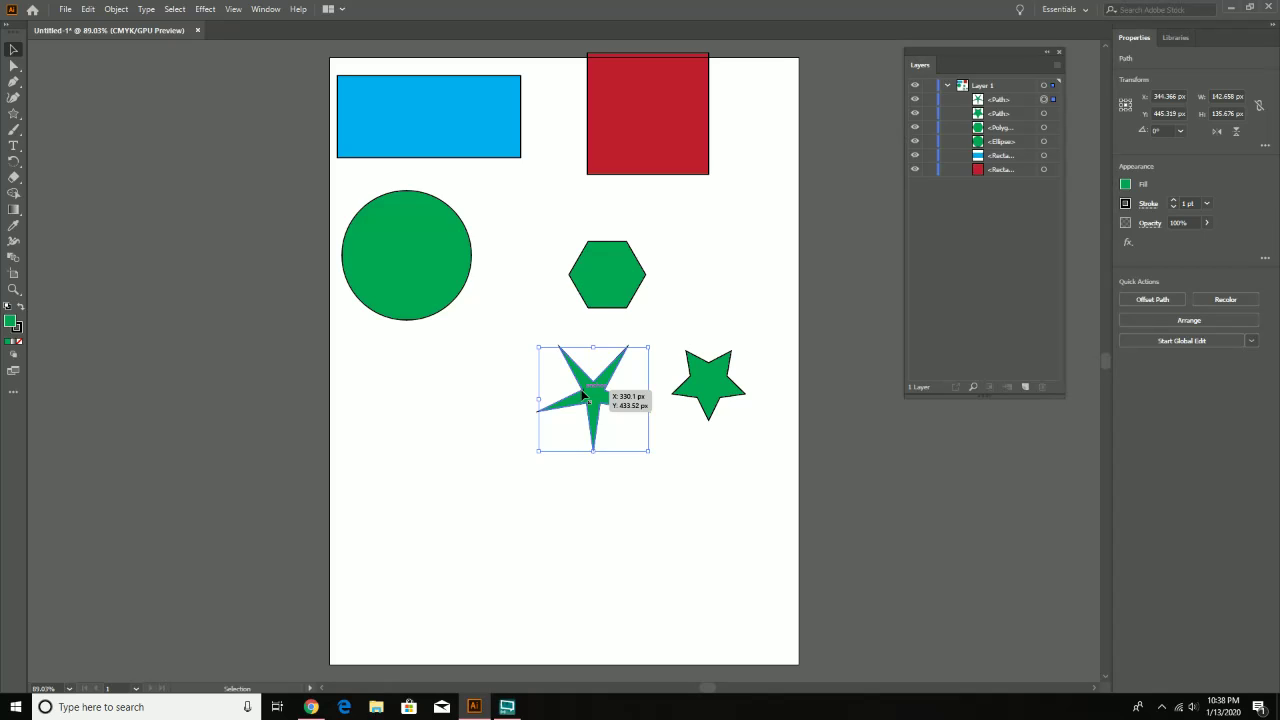
key("Delete")
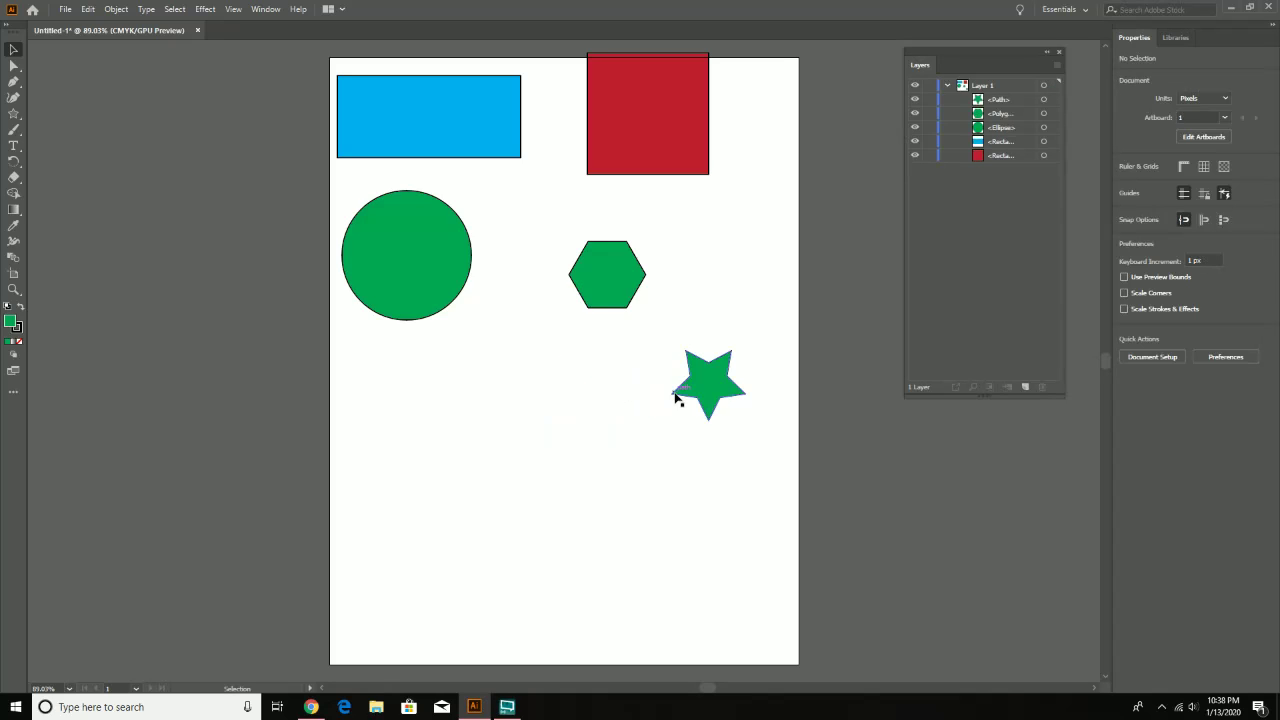
- Create a four-pointed star with 15 px and 75 px radii between the green circle and the small star
left_click(14, 113)
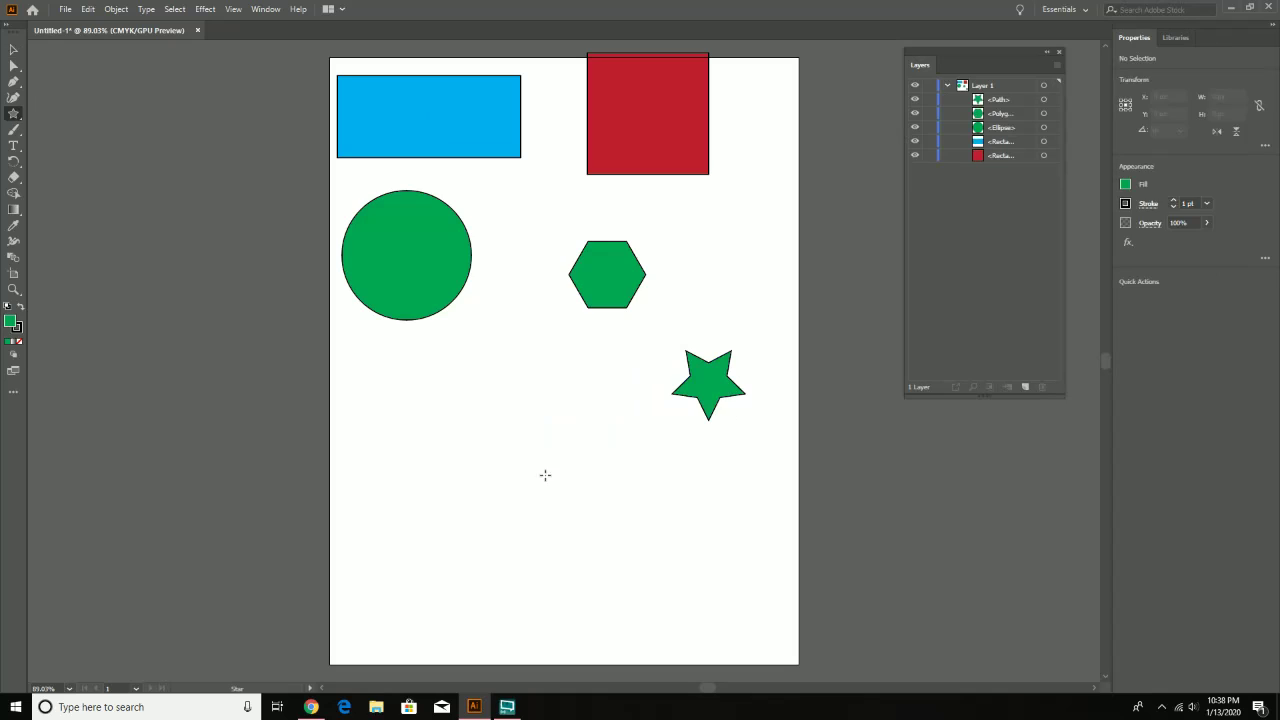
left_click(526, 368)
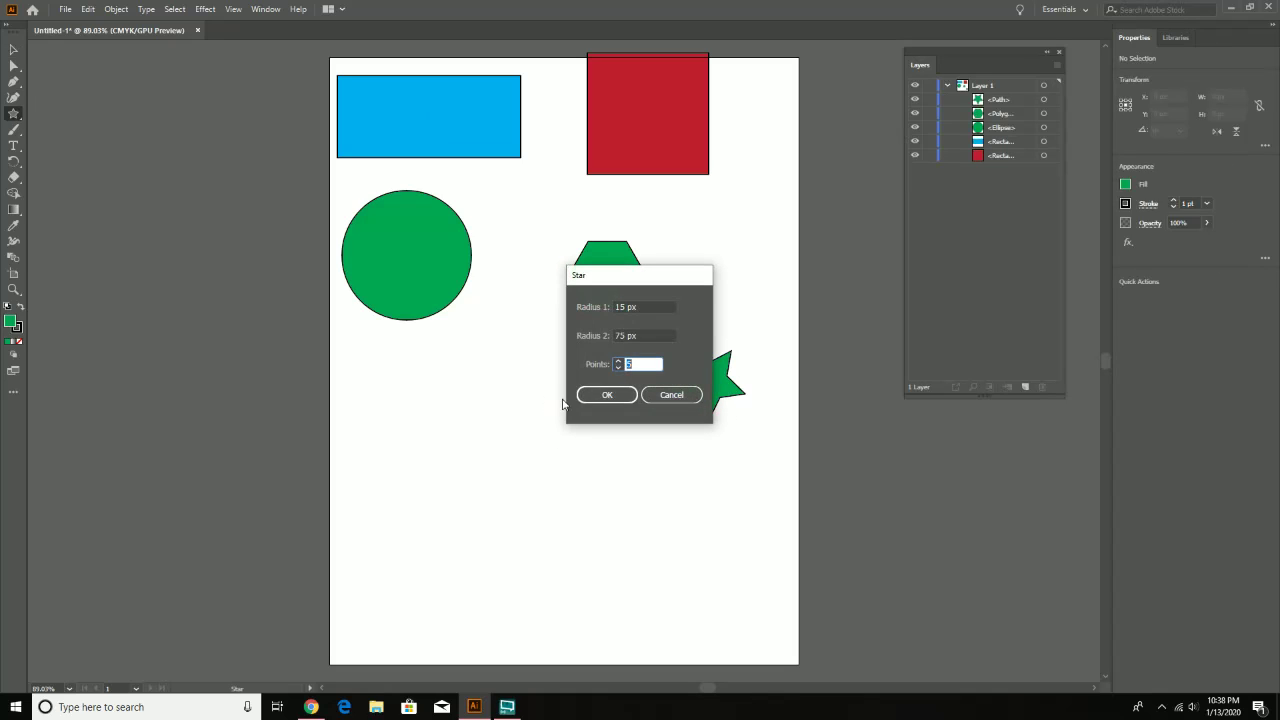
left_click(618, 367)
left_click(607, 395)
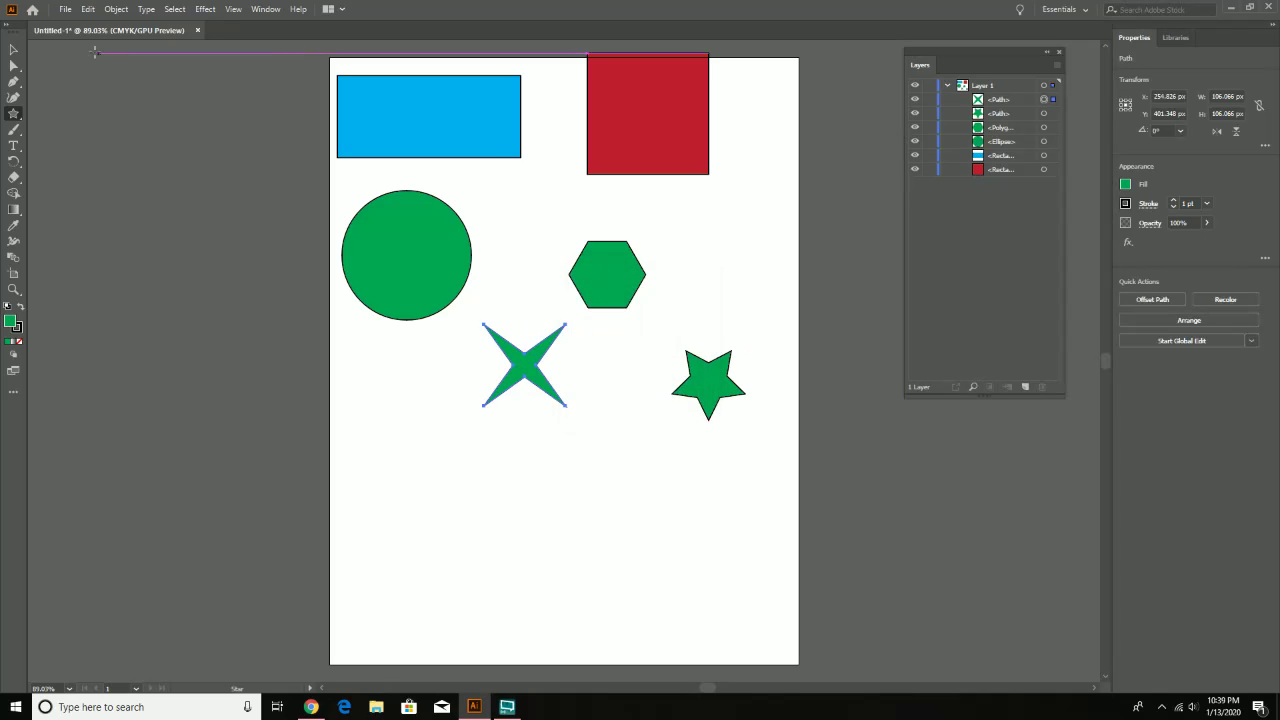
- Try an eight-pointed star with 15 px and 75 px radii below the four-pointed star, and delete it
left_click(20, 116)
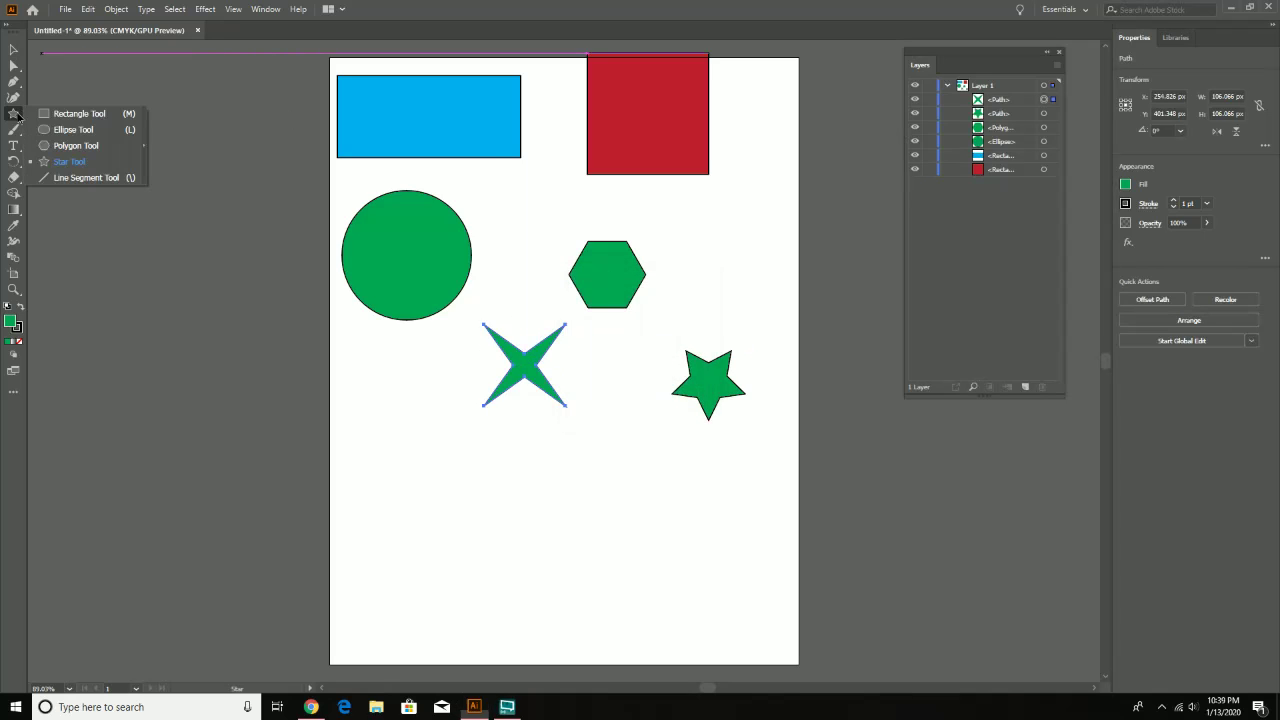
left_click(69, 161)
left_click(583, 490)
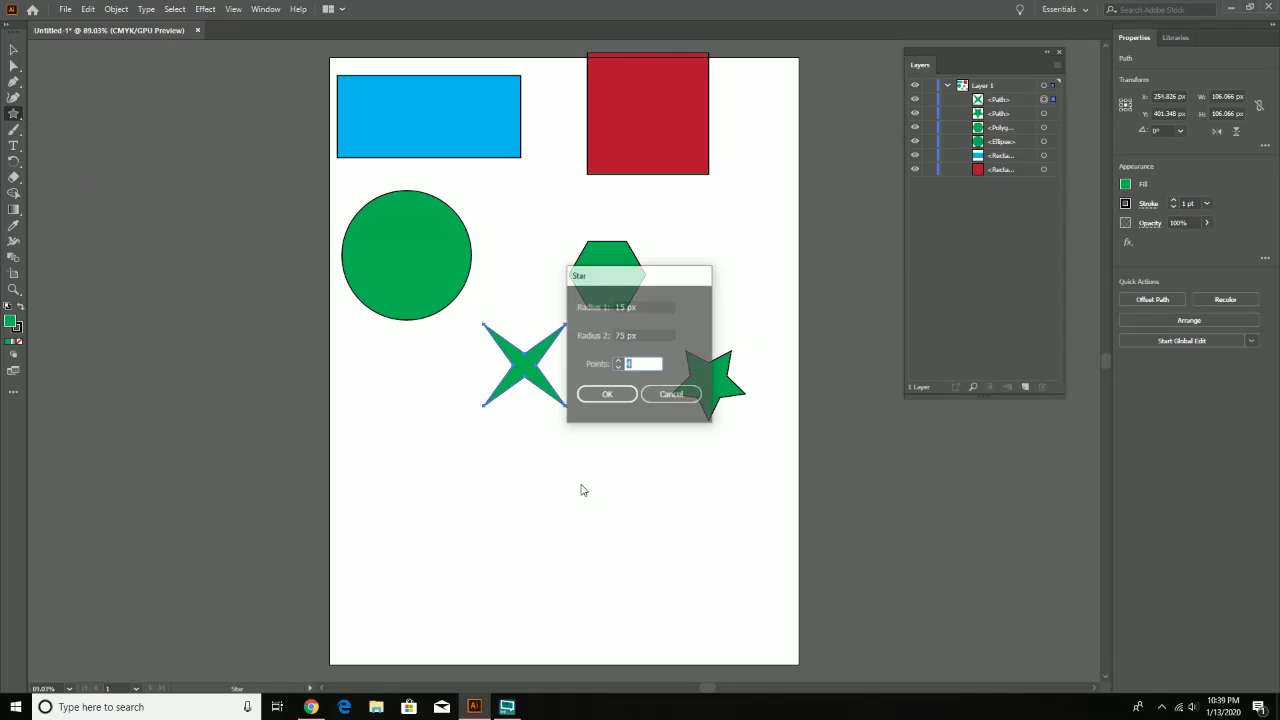
left_click(617, 361)
left_click(617, 362)
left_click(617, 362)
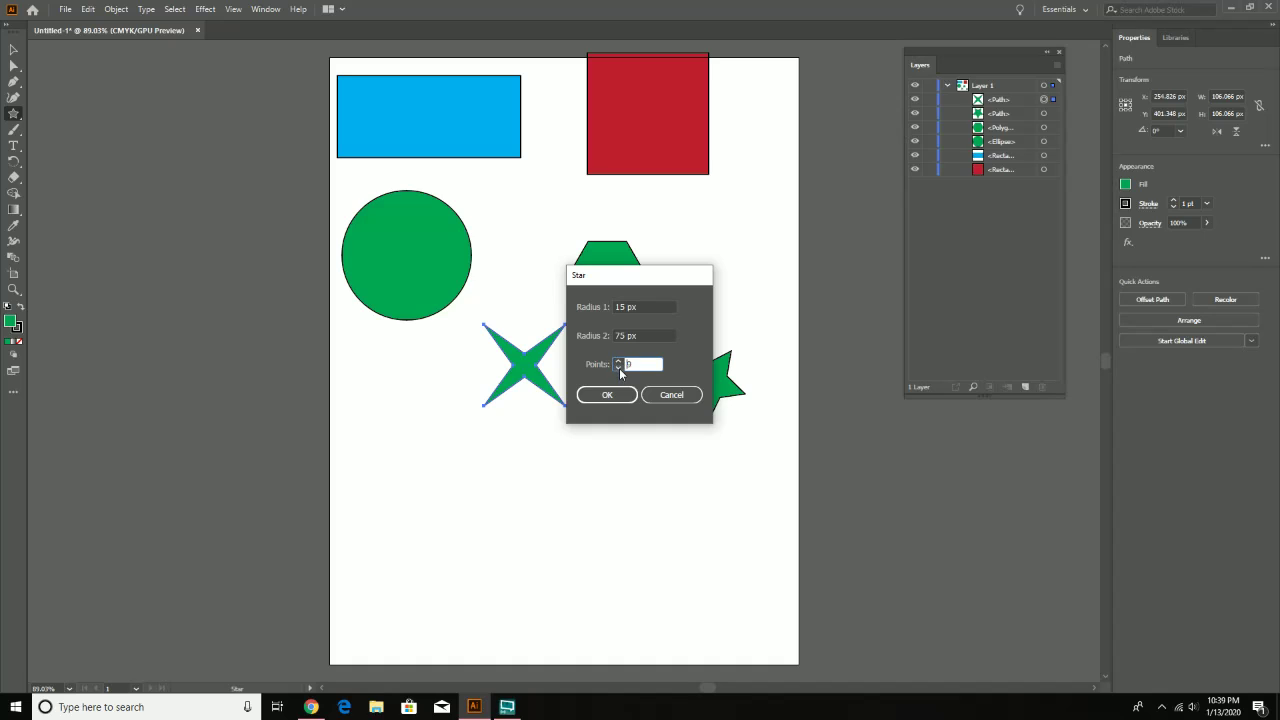
left_click(606, 394)
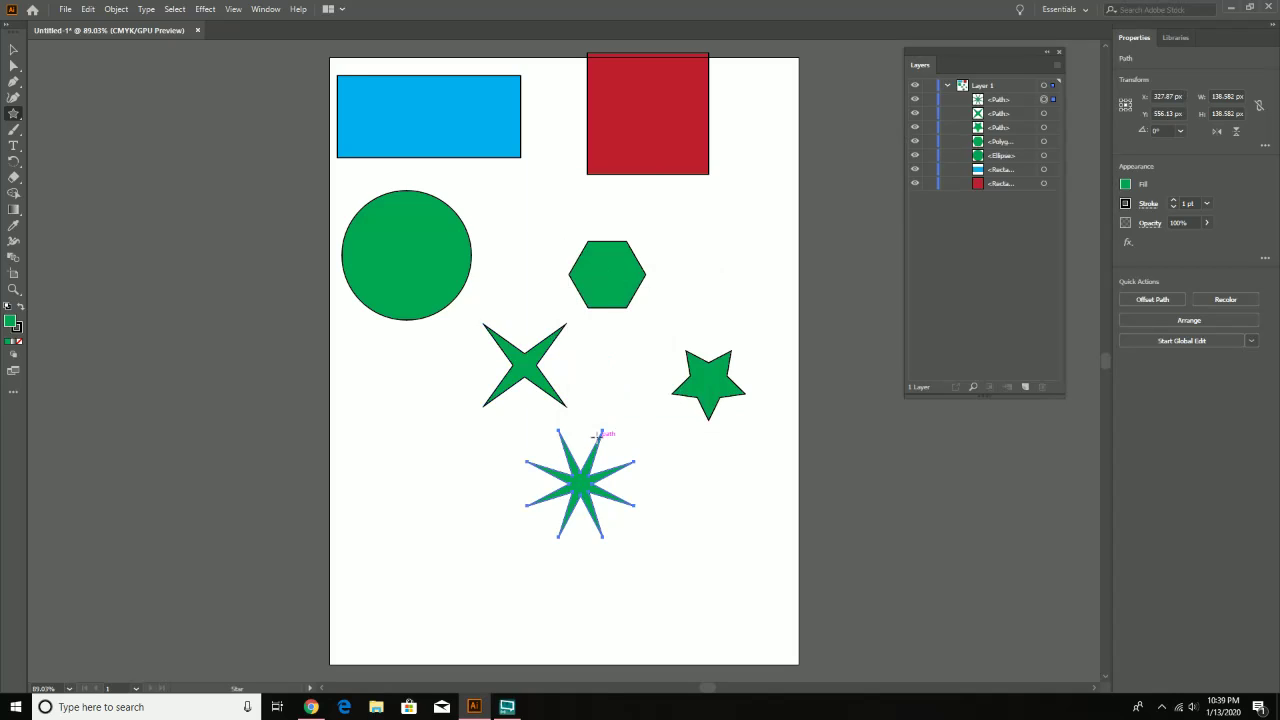
left_click(14, 49)
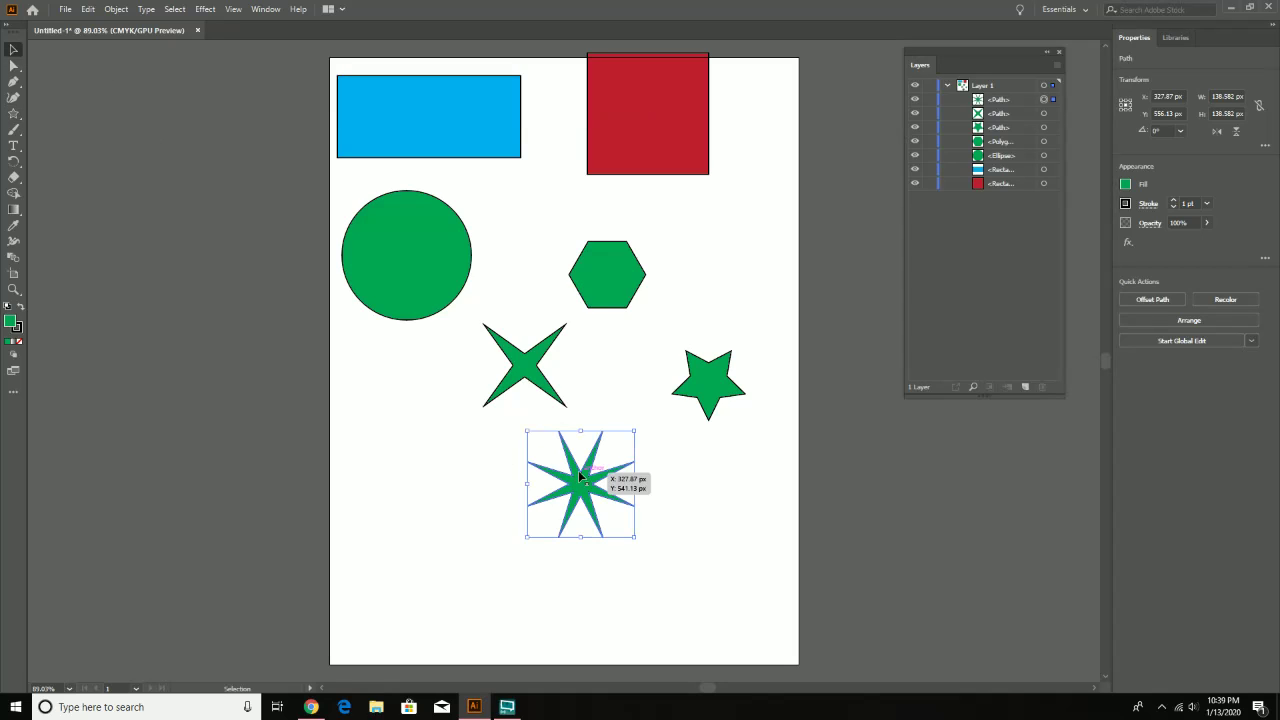
key("Delete")
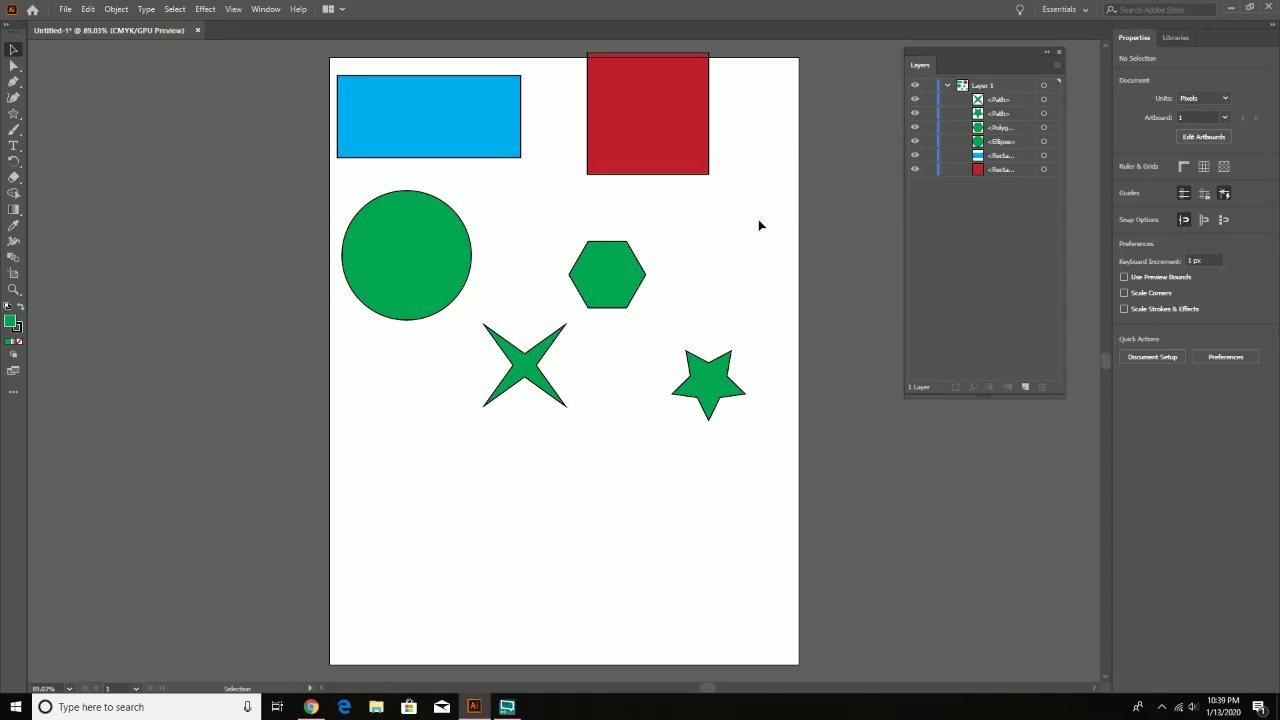
- Reshape the blue rectangle with Direct Selection: upper-right anchor to about (72, 97) px, upper-left to (27, 0) px, lower-right to (139, 130) px
left_click(14, 67)
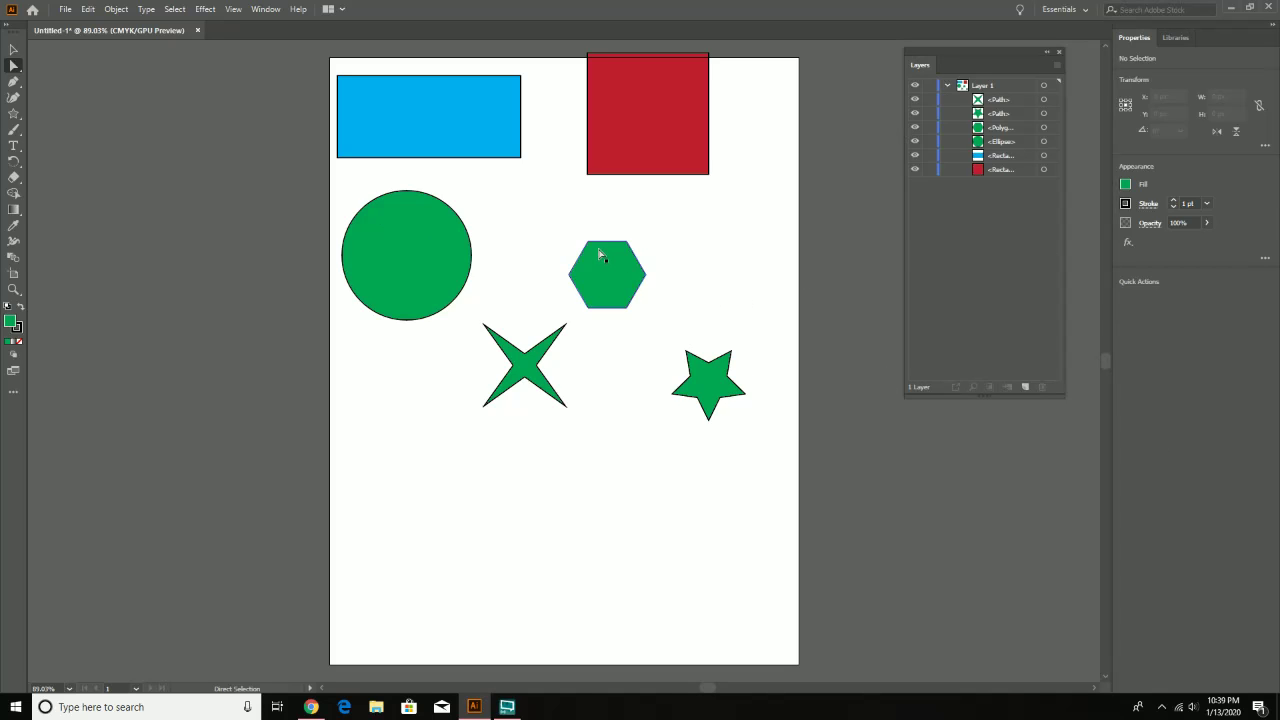
left_click(478, 113)
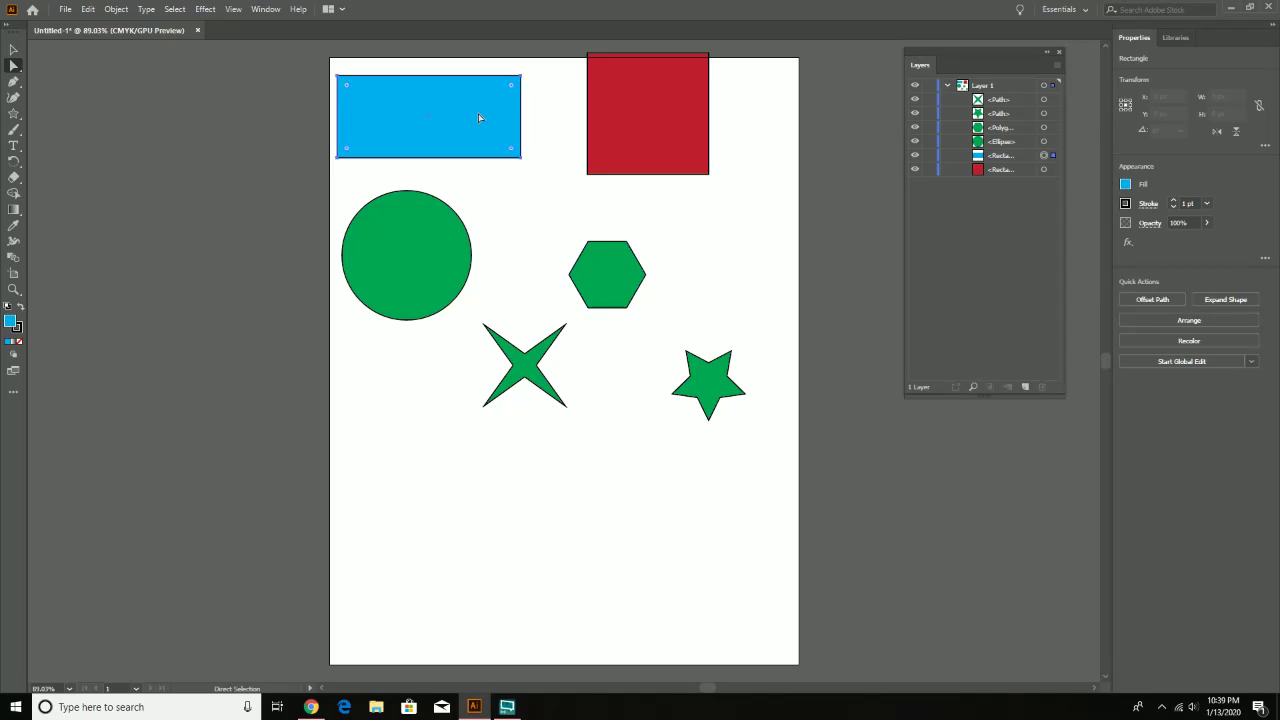
left_click(521, 77)
left_click(521, 78)
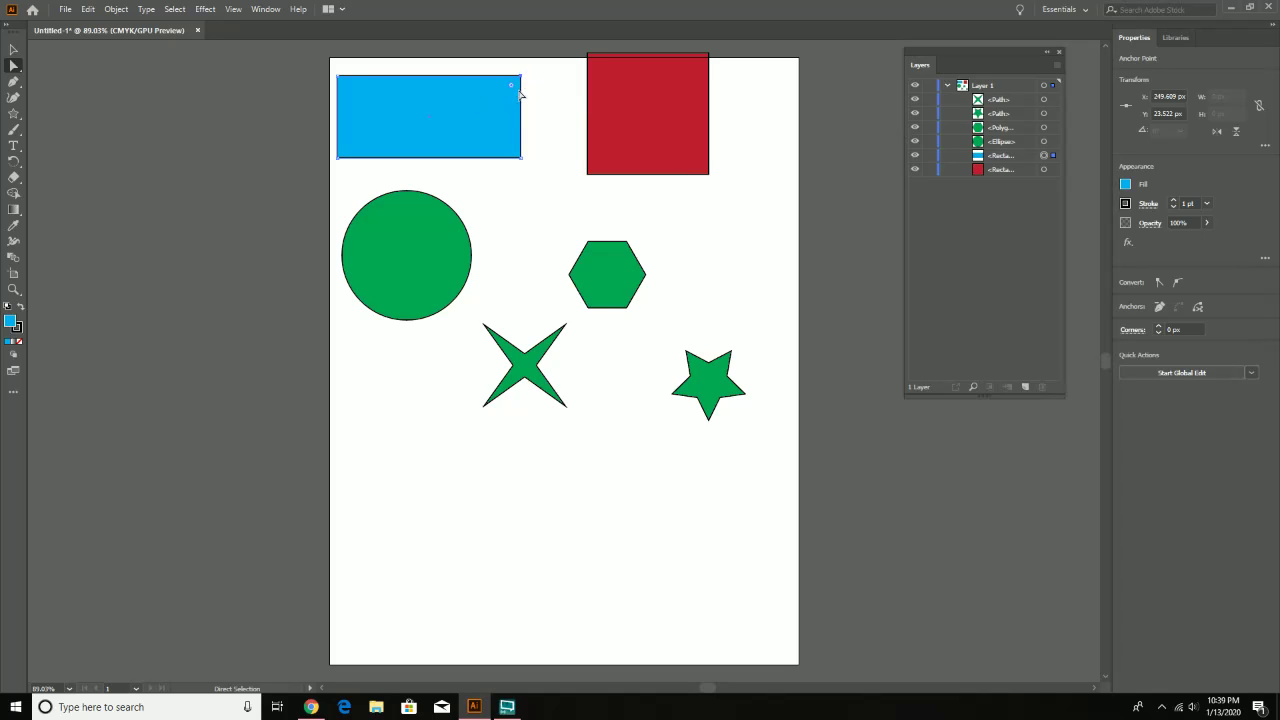
left_click_drag(521, 78, 387, 135)
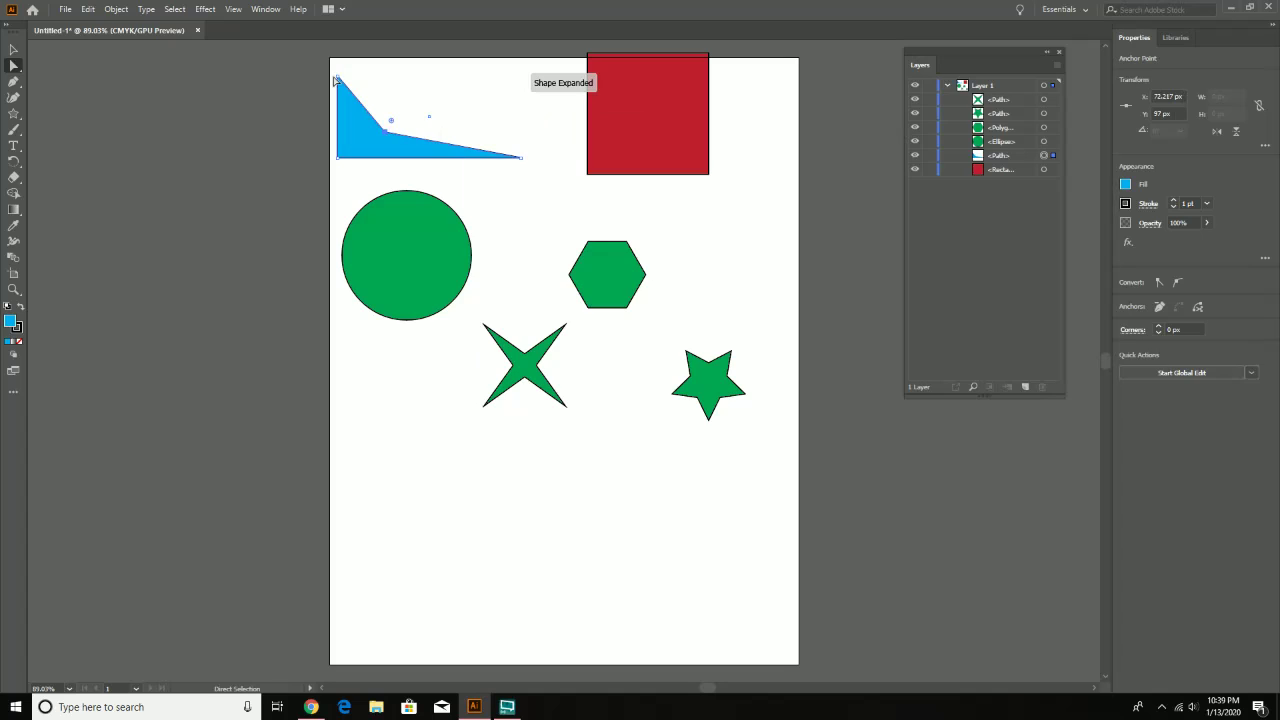
left_click_drag(337, 77, 350, 58)
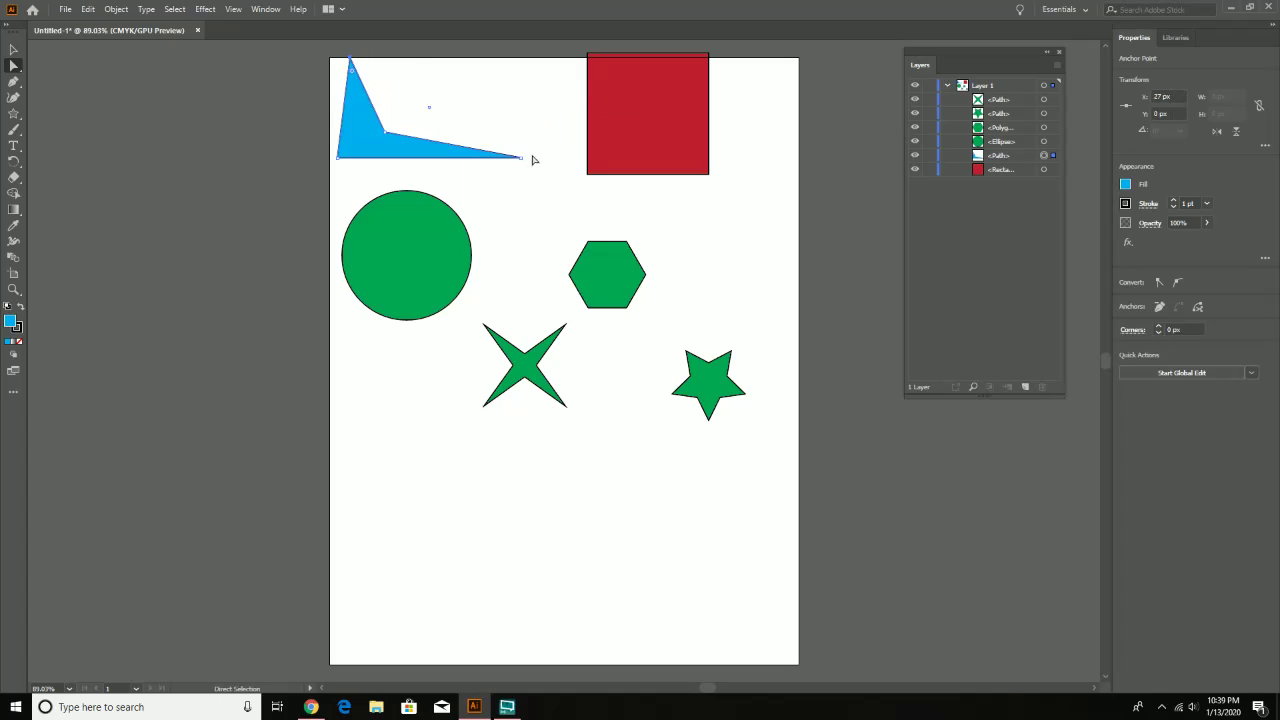
left_click_drag(524, 158, 436, 157)
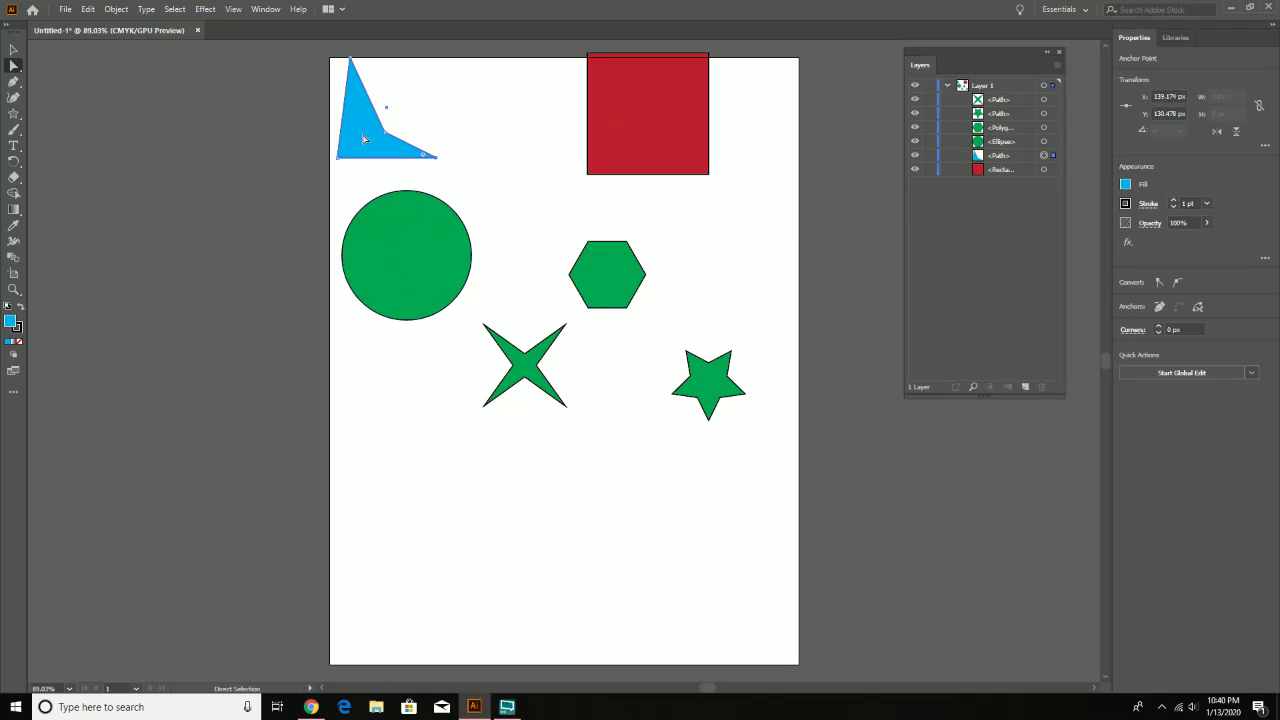
- Move the red square fully onto the artboard and pull its upper-right anchor in to about (318, 130) px, forming a triangle
left_click(660, 96)
left_click_drag(660, 96, 581, 151)
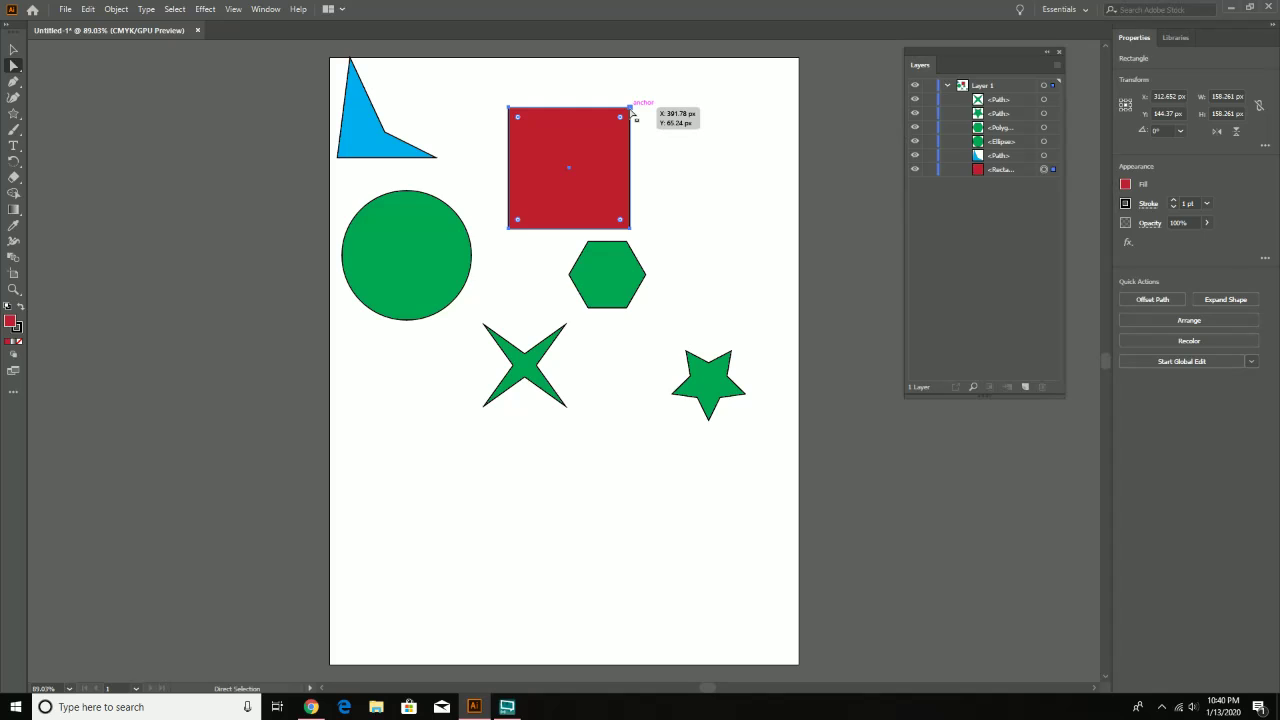
left_click_drag(630, 106, 590, 160)
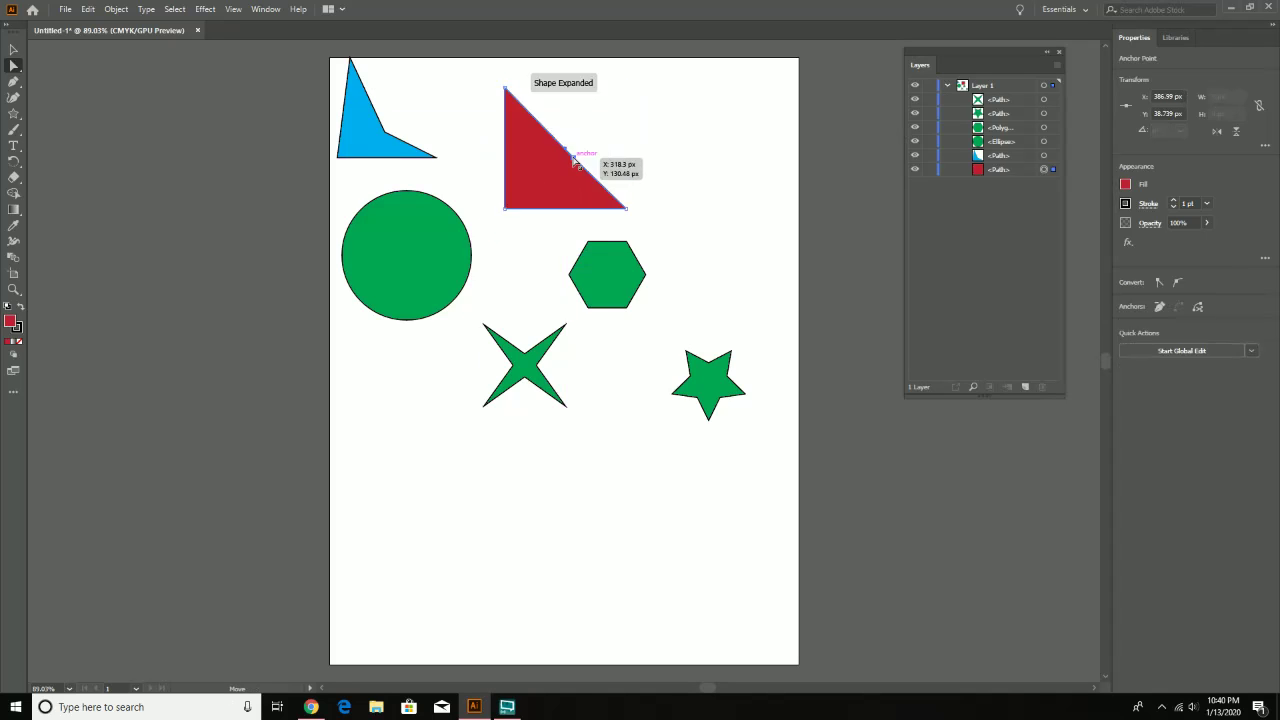
- Distort the green circle into an irregular blob by moving its top anchor to about (110, 186) px and swinging its curve handles
left_click(415, 256)
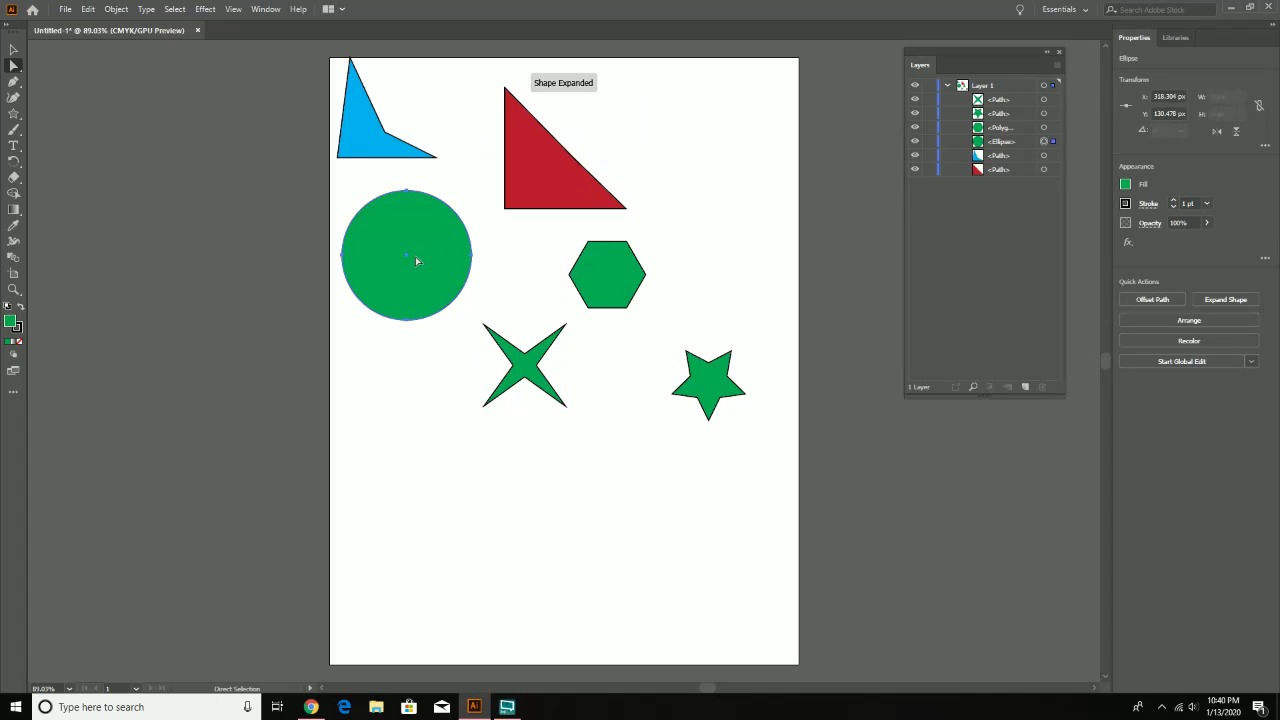
left_click(406, 191)
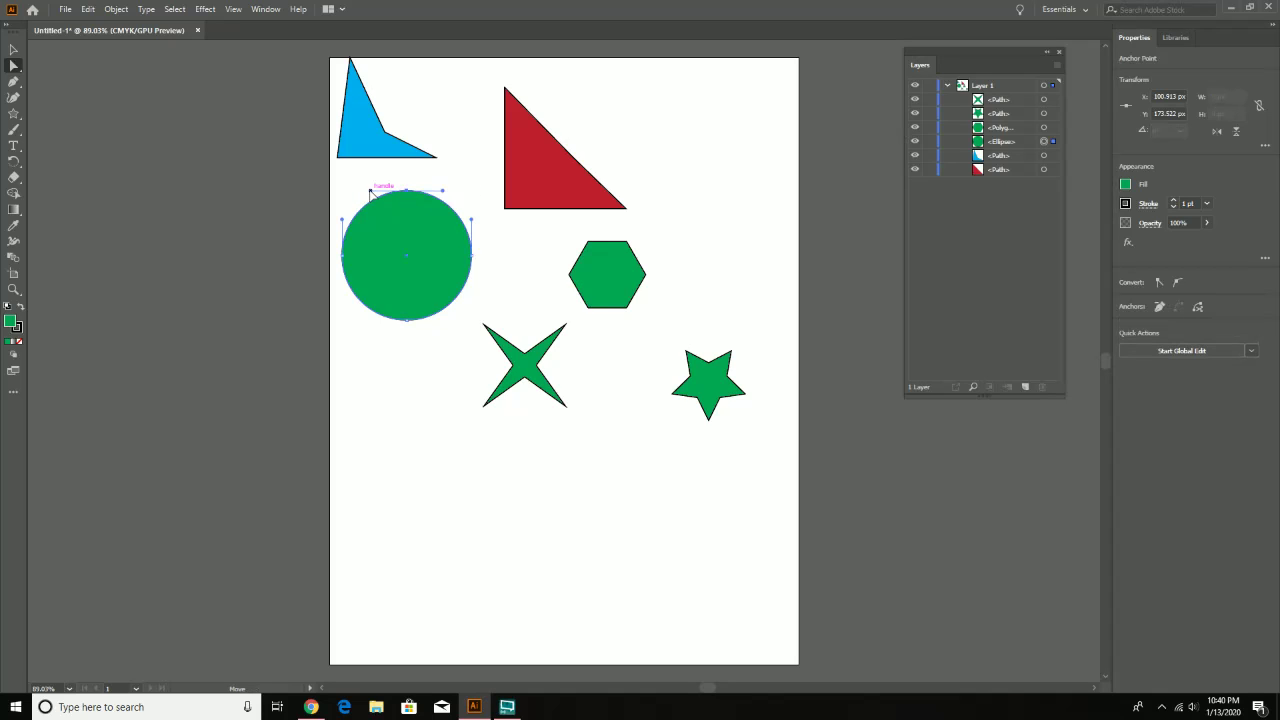
left_click_drag(369, 192, 407, 252)
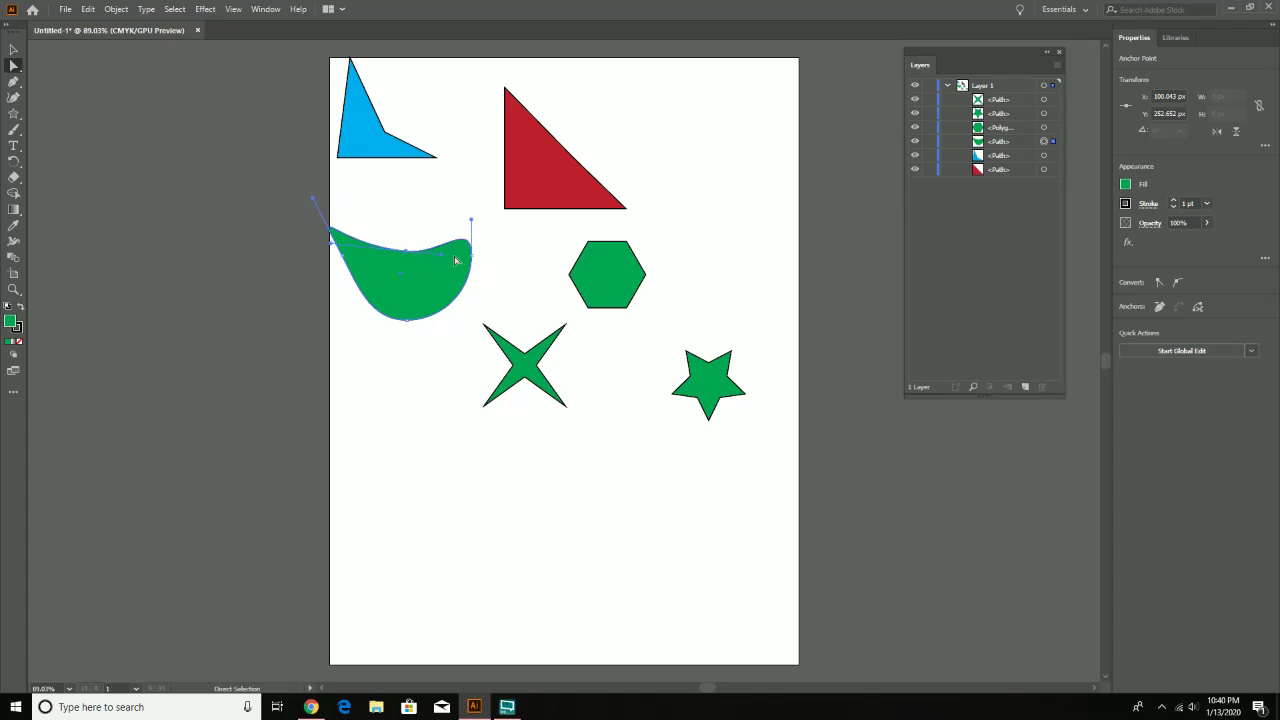
left_click_drag(420, 255, 488, 151)
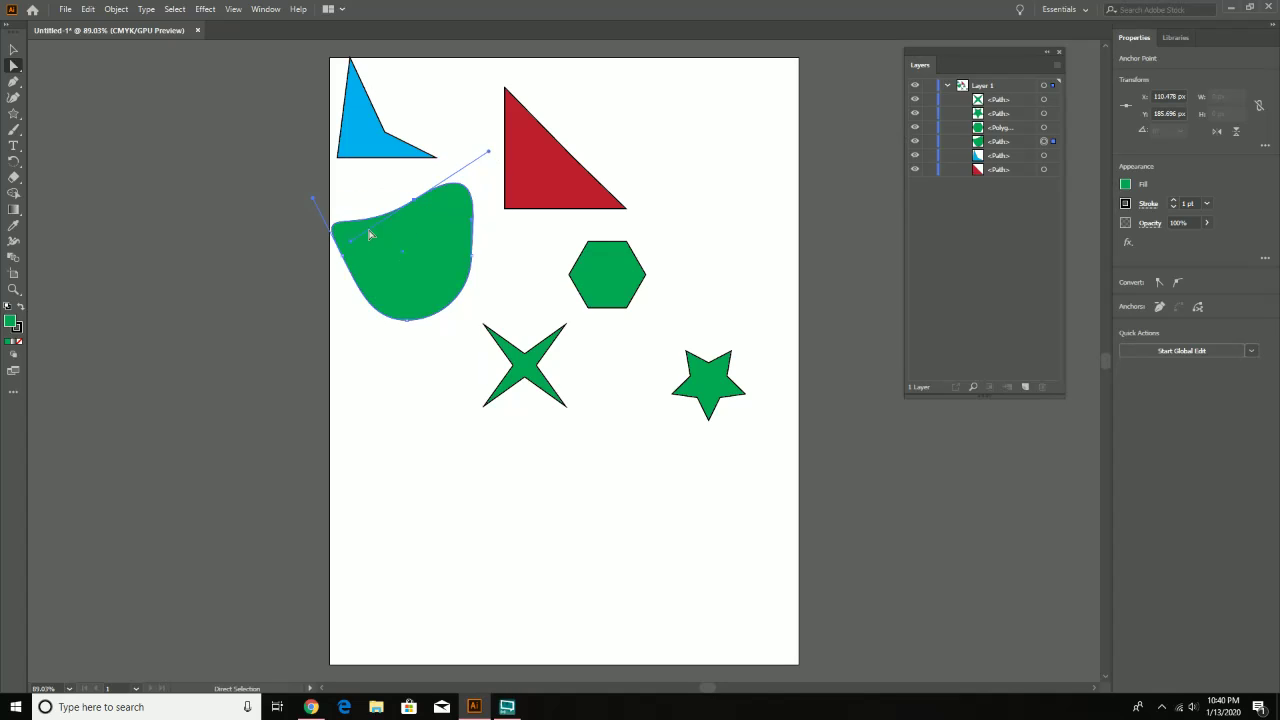
left_click_drag(348, 243, 350, 168)
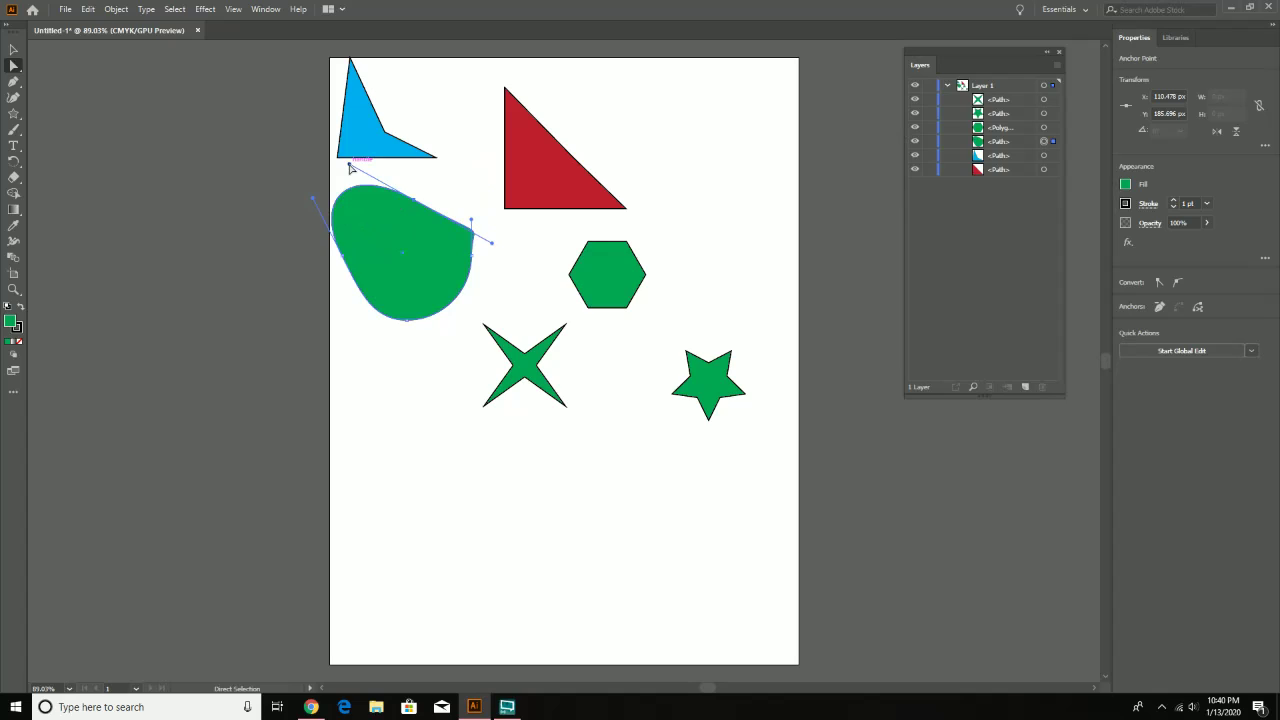
- Push the hexagon's upper-left anchor inward to about (357, 283) px and fold the five-pointed star's upper-right tip into its body
left_click(596, 258)
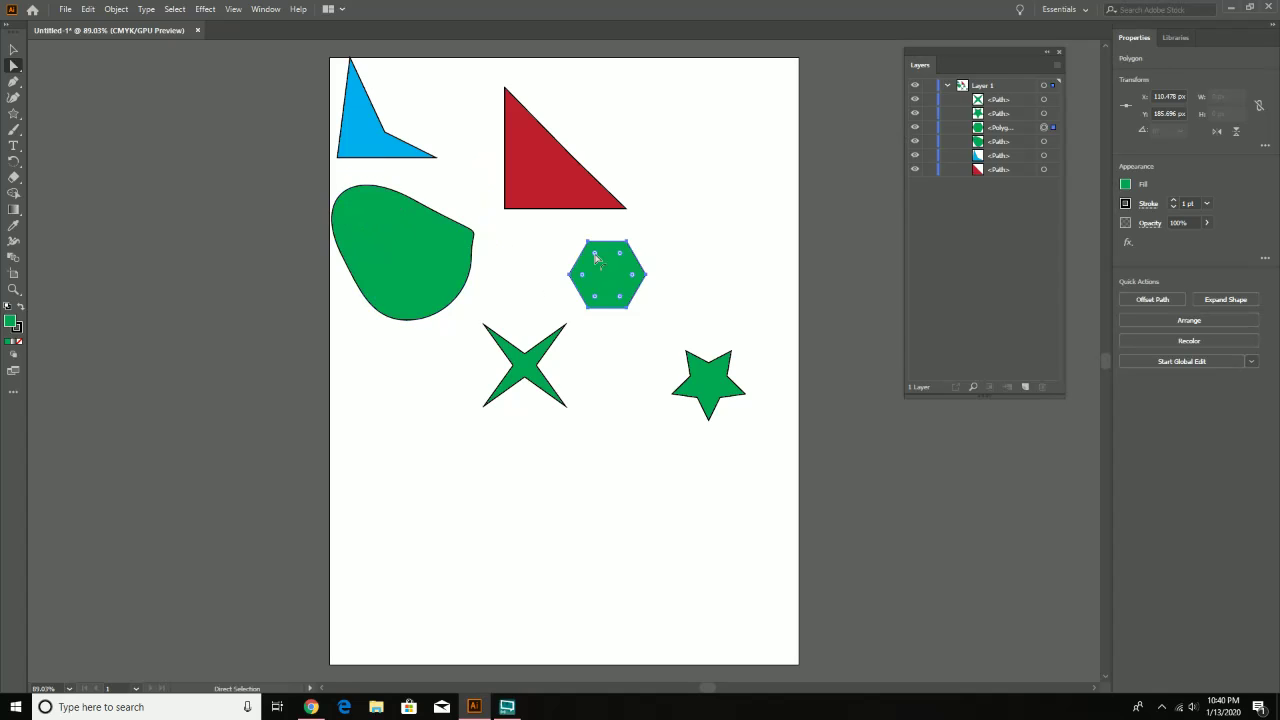
left_click(588, 243)
left_click_drag(588, 243, 603, 276)
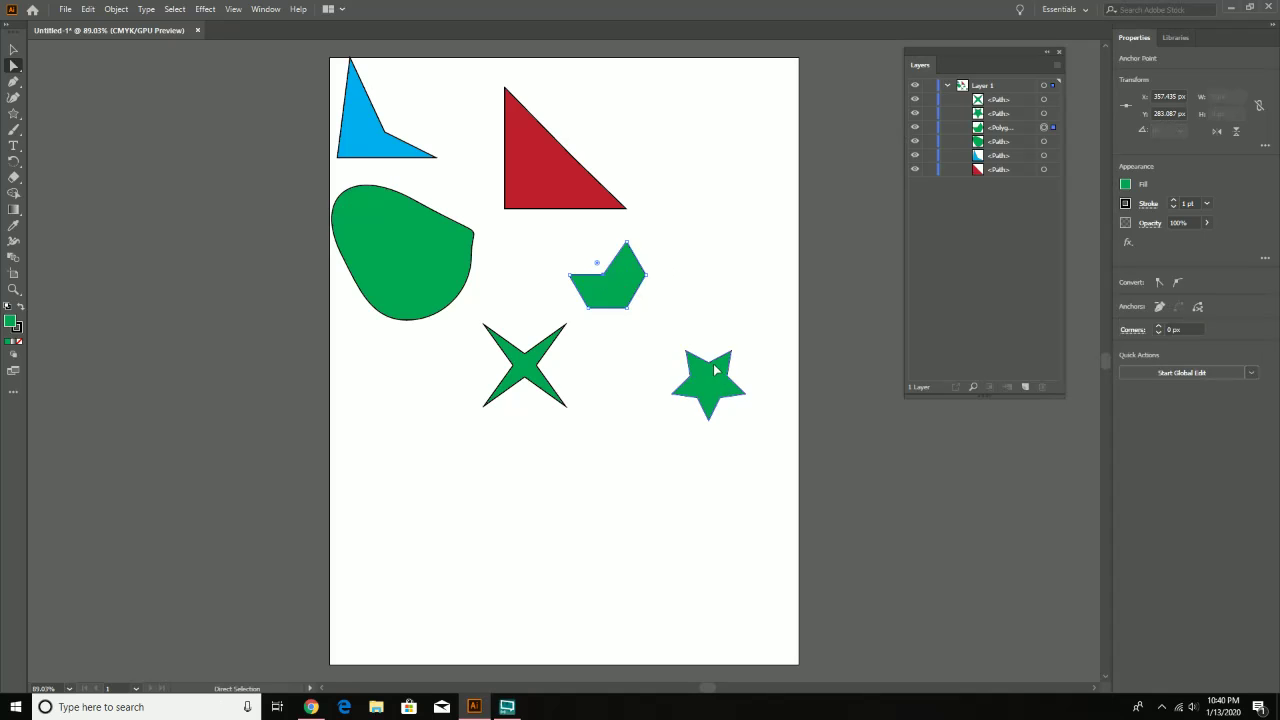
left_click(713, 363)
left_click_drag(734, 352, 704, 413)
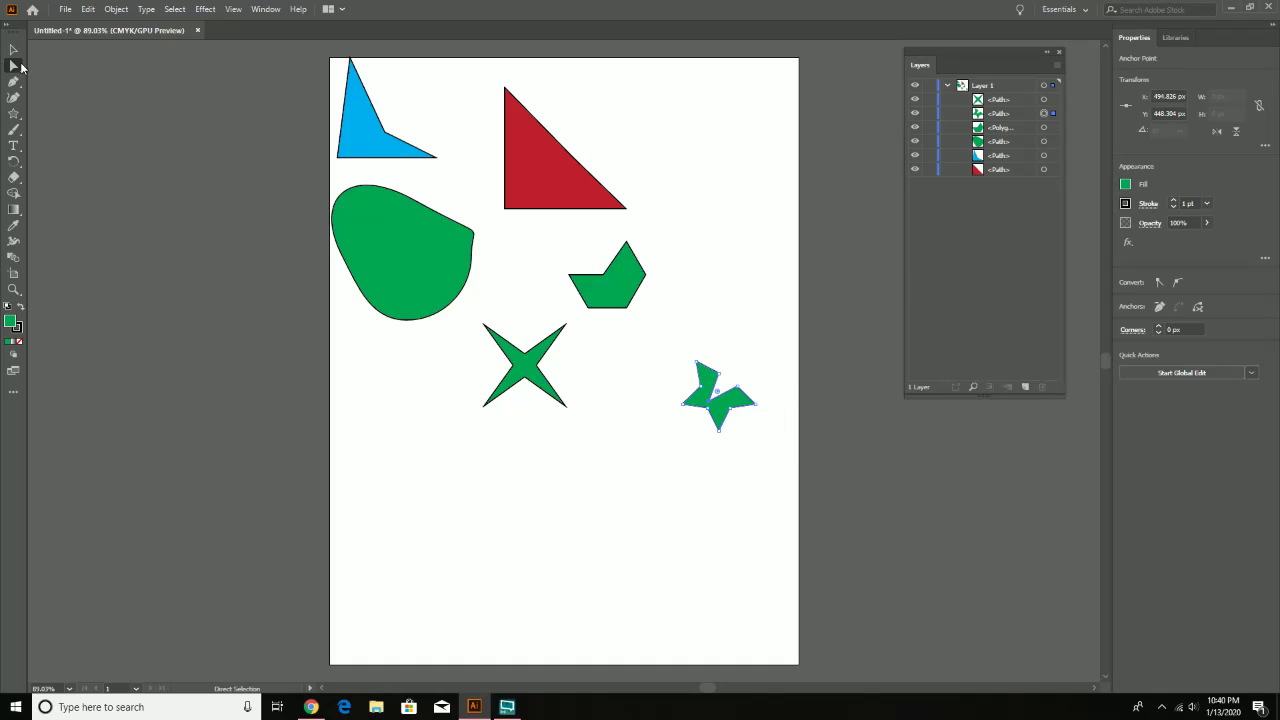
- Delete all shapes from the artboard and activate the Rectangle tool
left_click(13, 49)
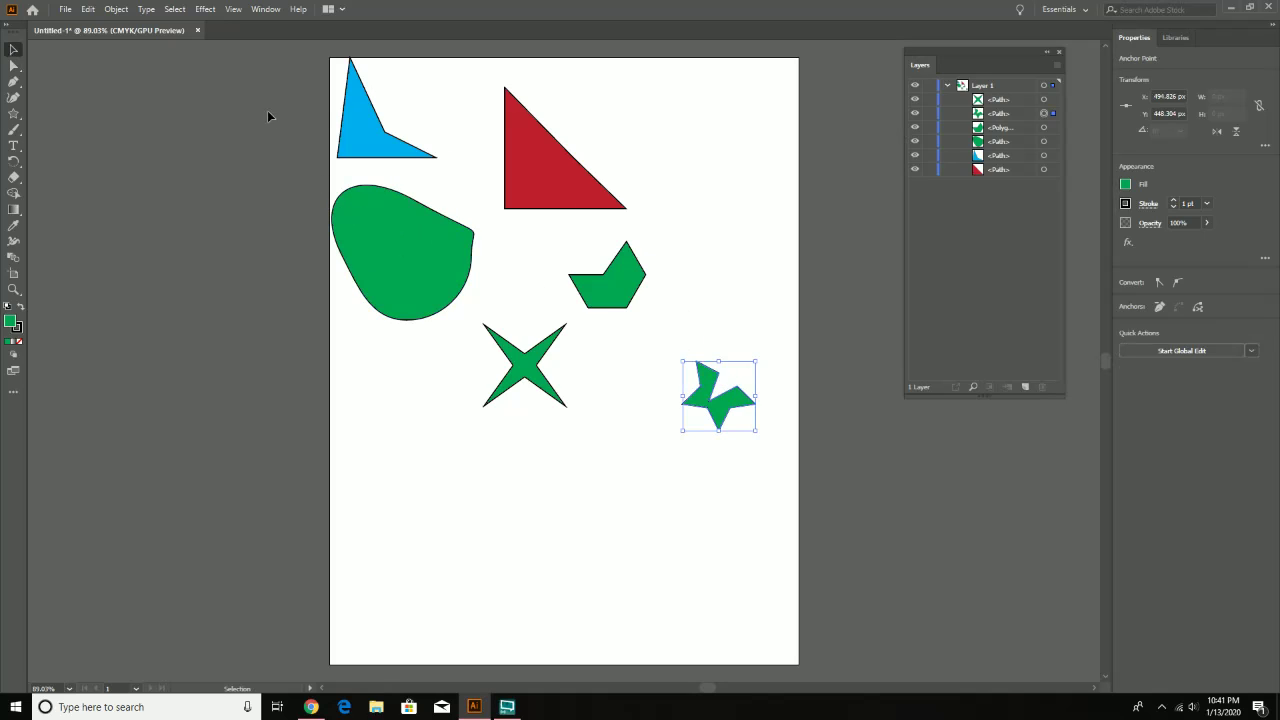
left_click_drag(267, 117, 762, 507)
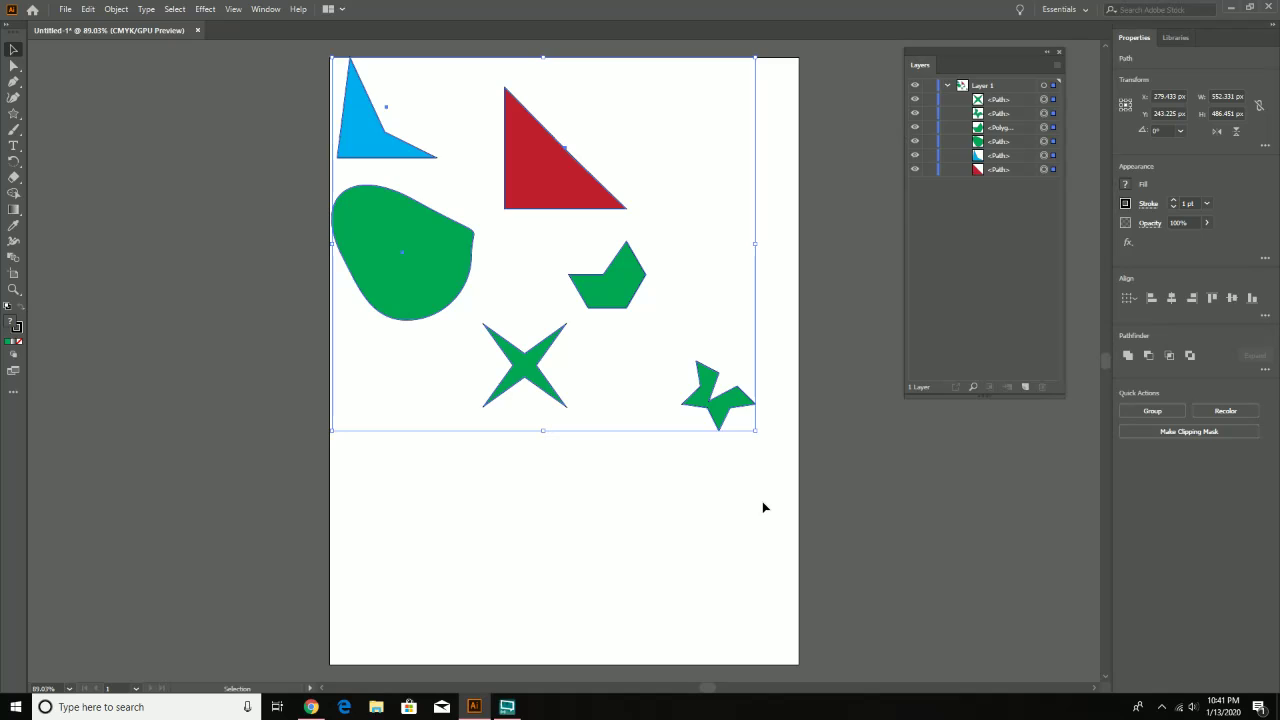
key("Delete")
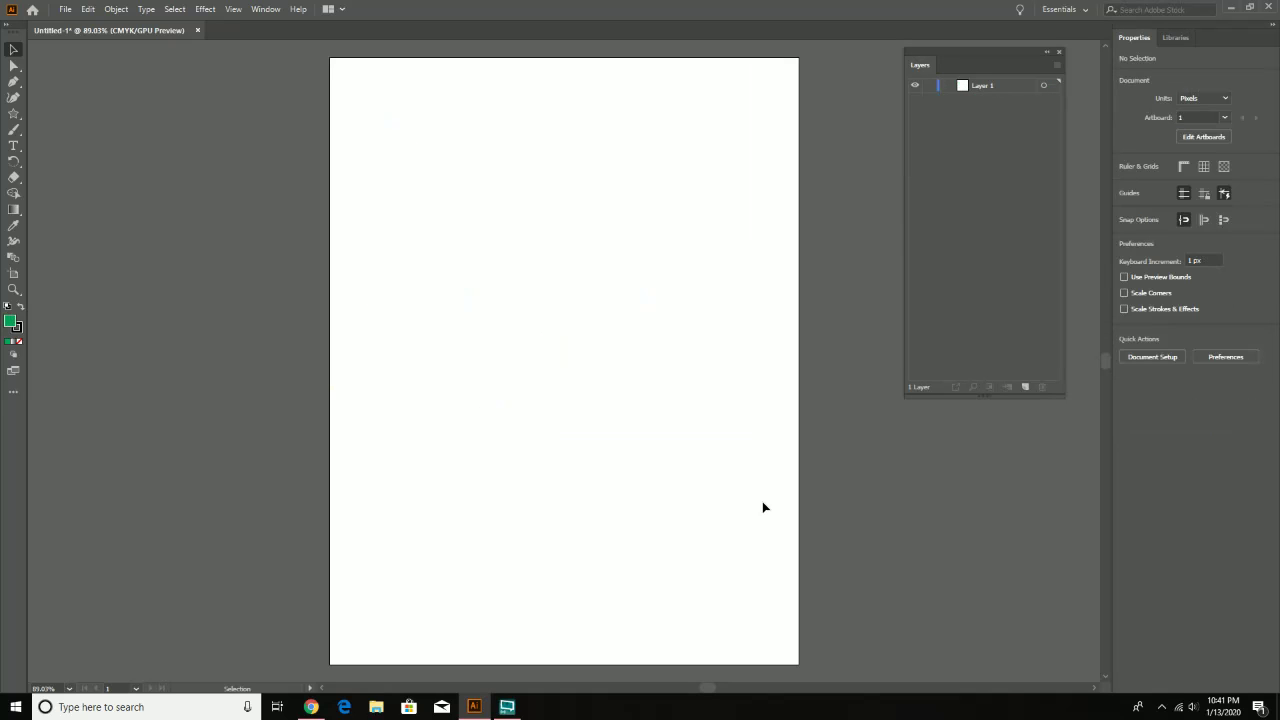
left_click_drag(14, 113, 90, 113)
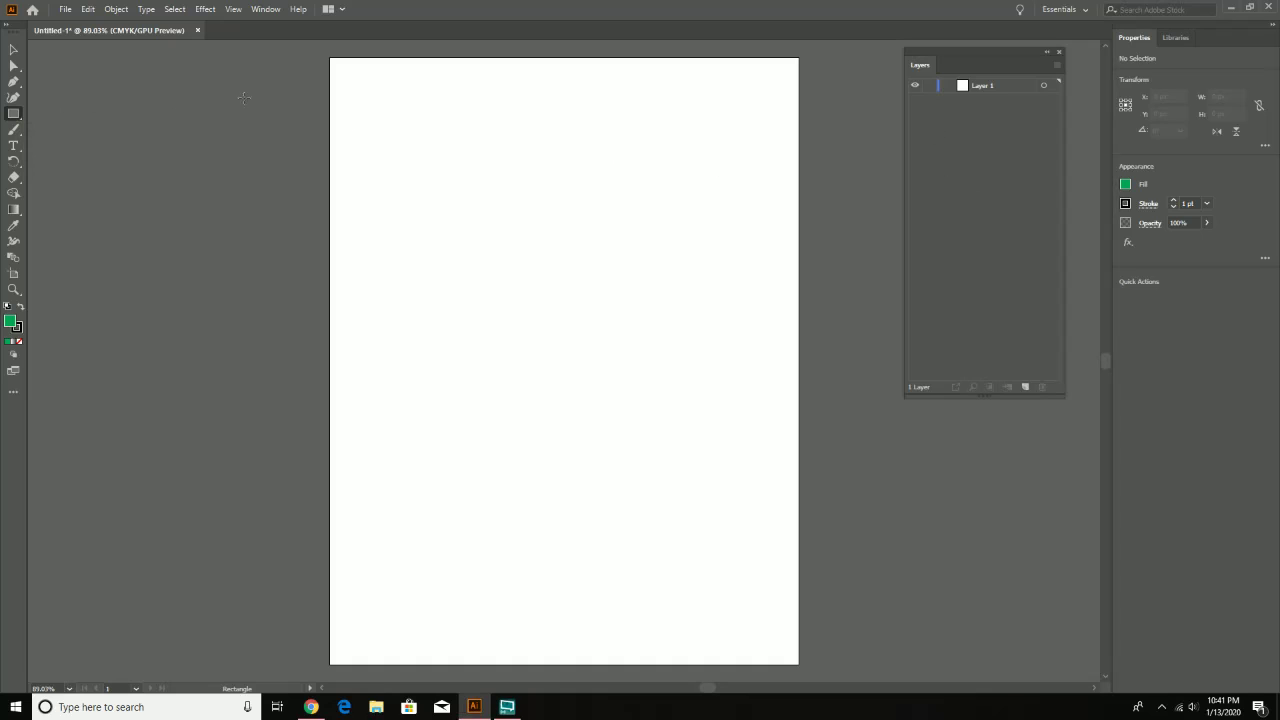
- Draw a green square about 144 px wide near the artboard's top and a rotated triangle about 215 by 231 px below it
left_click_drag(478, 117, 590, 228)
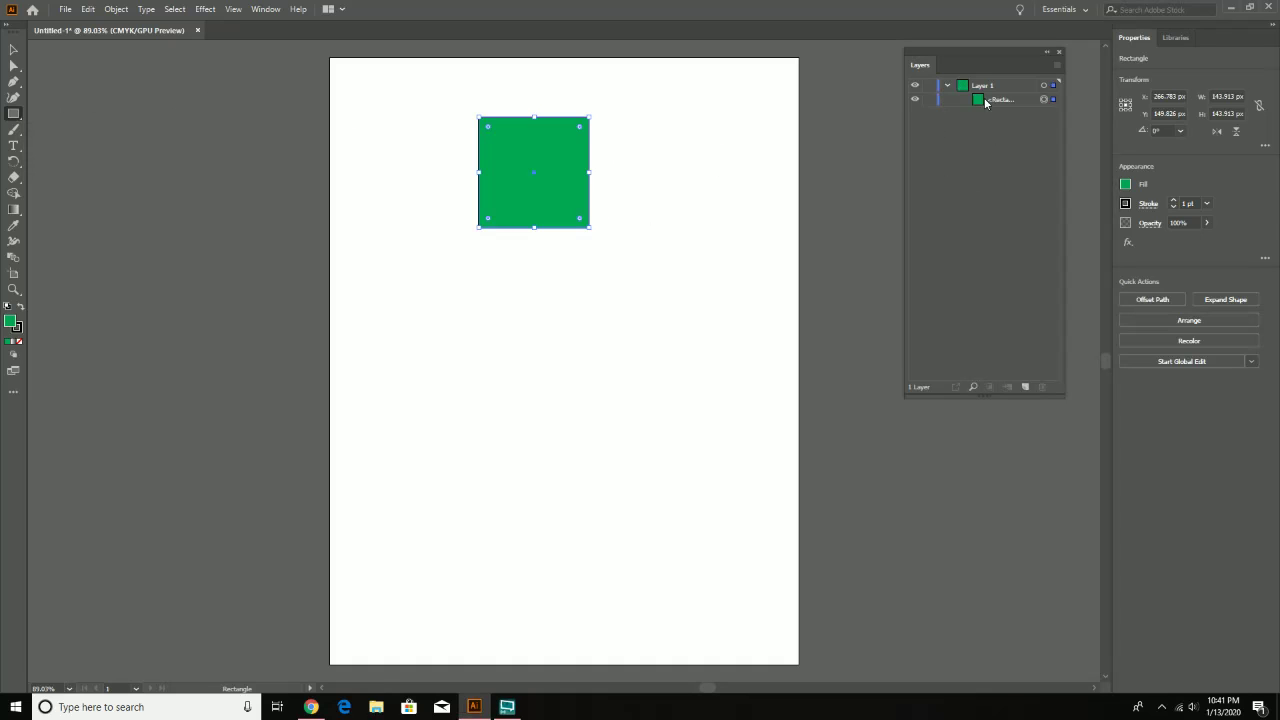
left_click_drag(13, 113, 64, 150)
left_click_drag(611, 295, 671, 372)
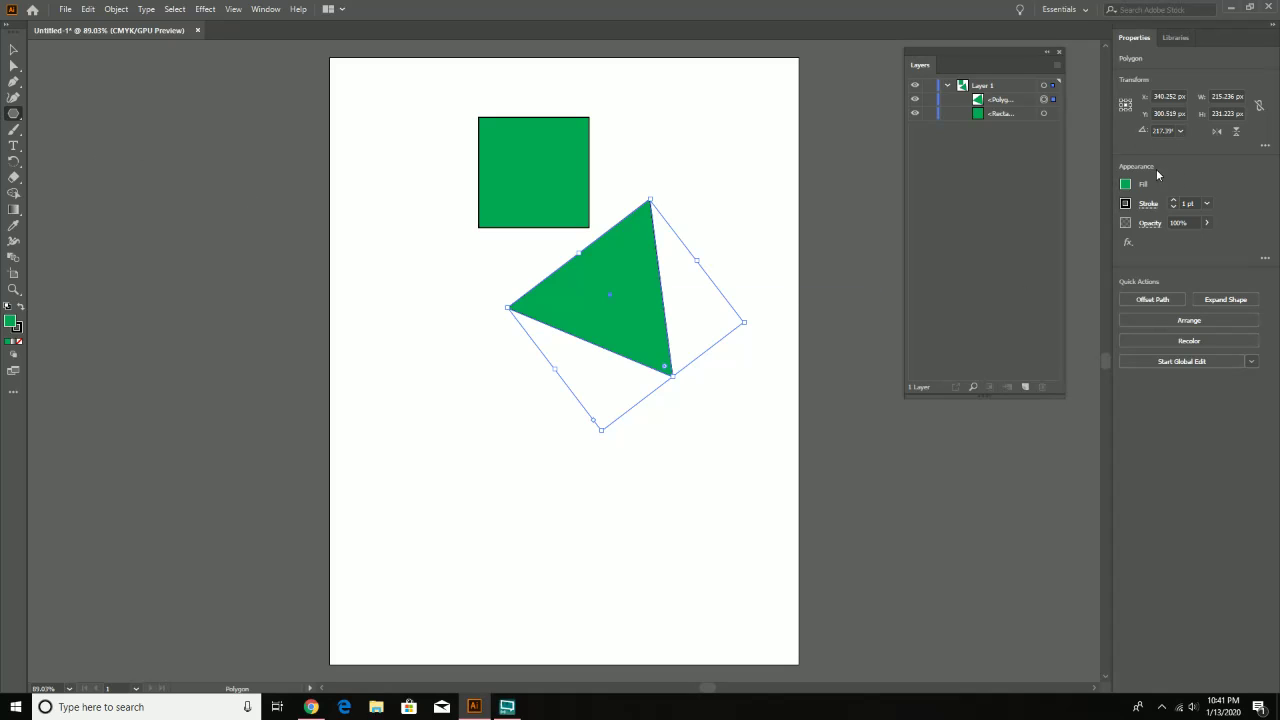
- Push the green square's upper-left anchor point inward to about (290, 174) px with the Direct Selection tool
left_click(14, 68)
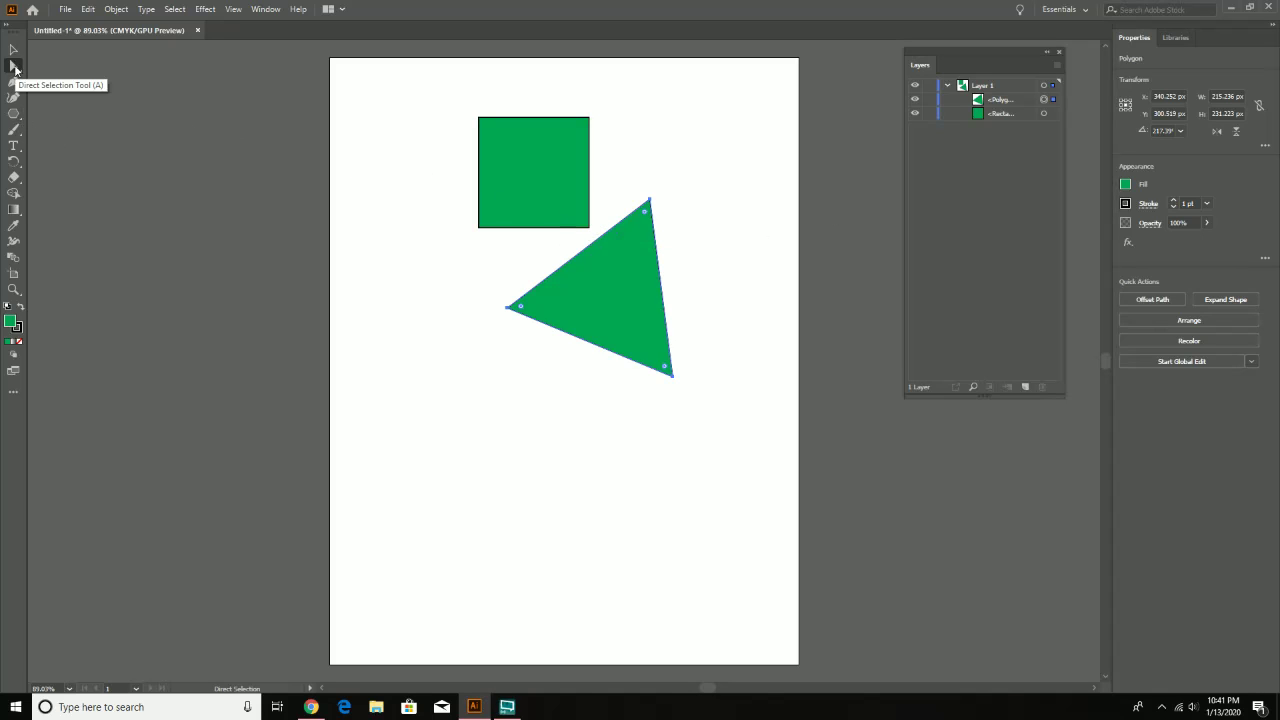
left_click(14, 66)
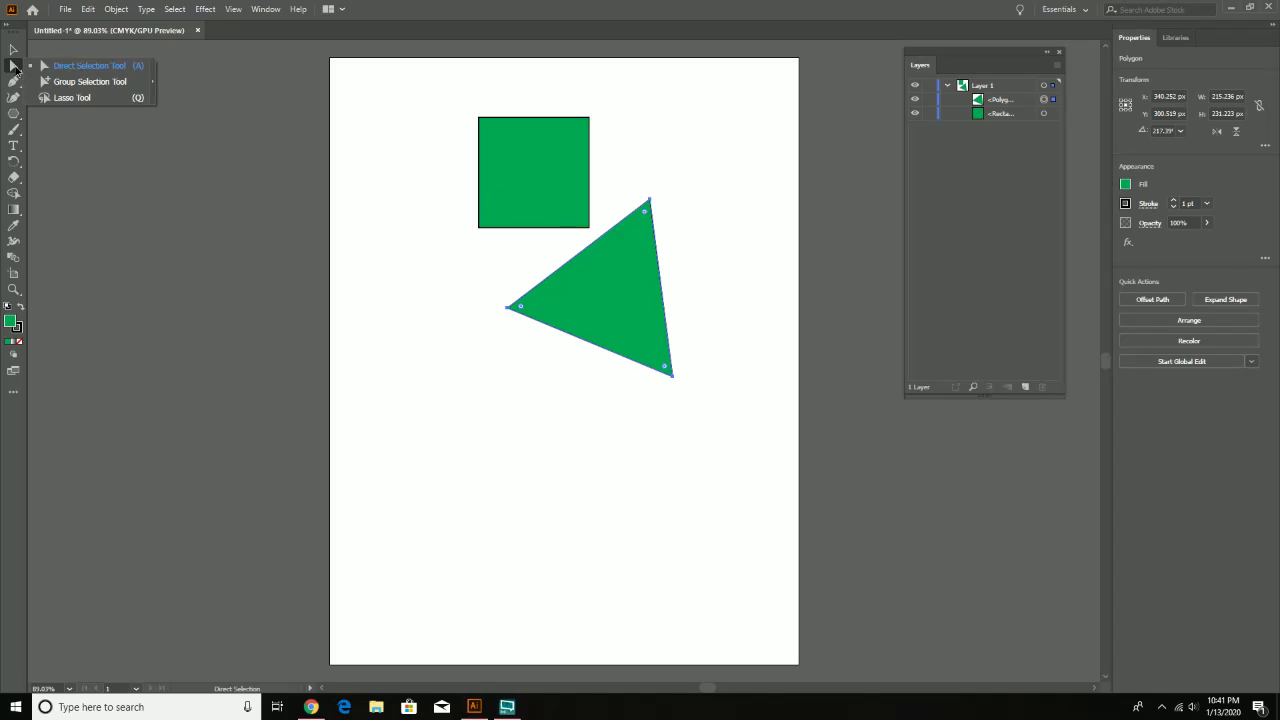
left_click(491, 124)
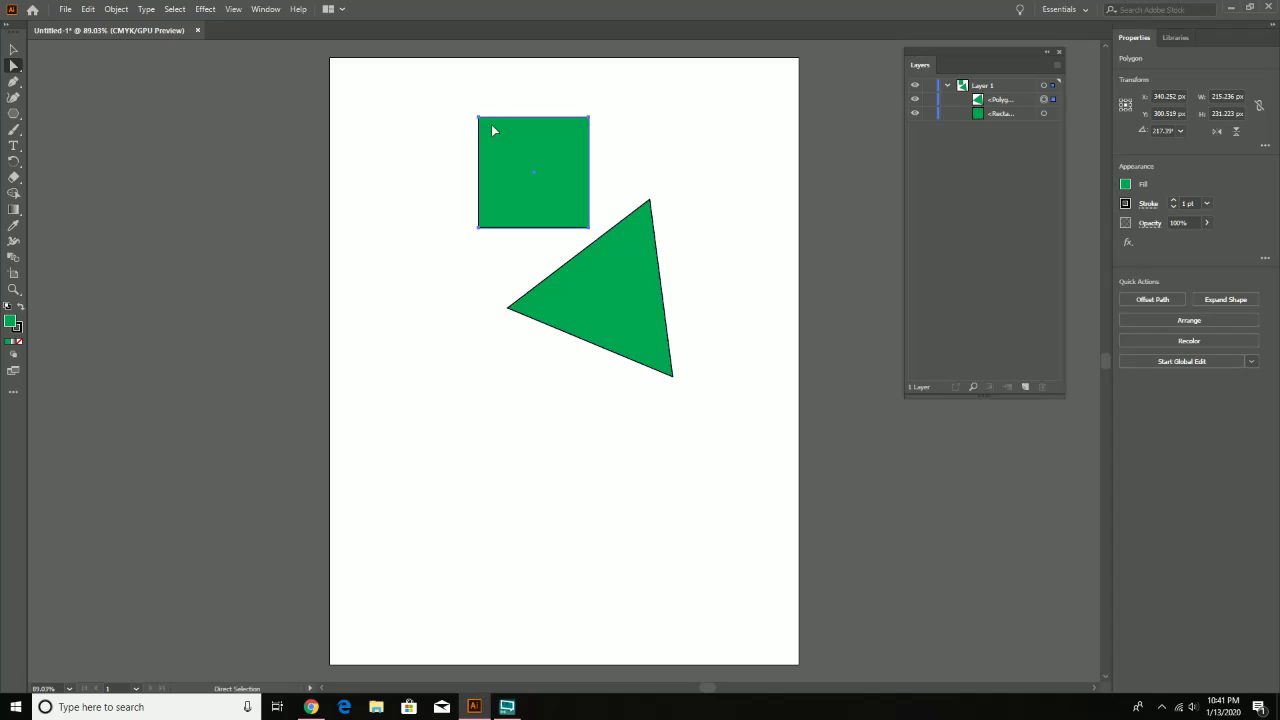
left_click(480, 119)
left_click_drag(480, 119, 553, 196)
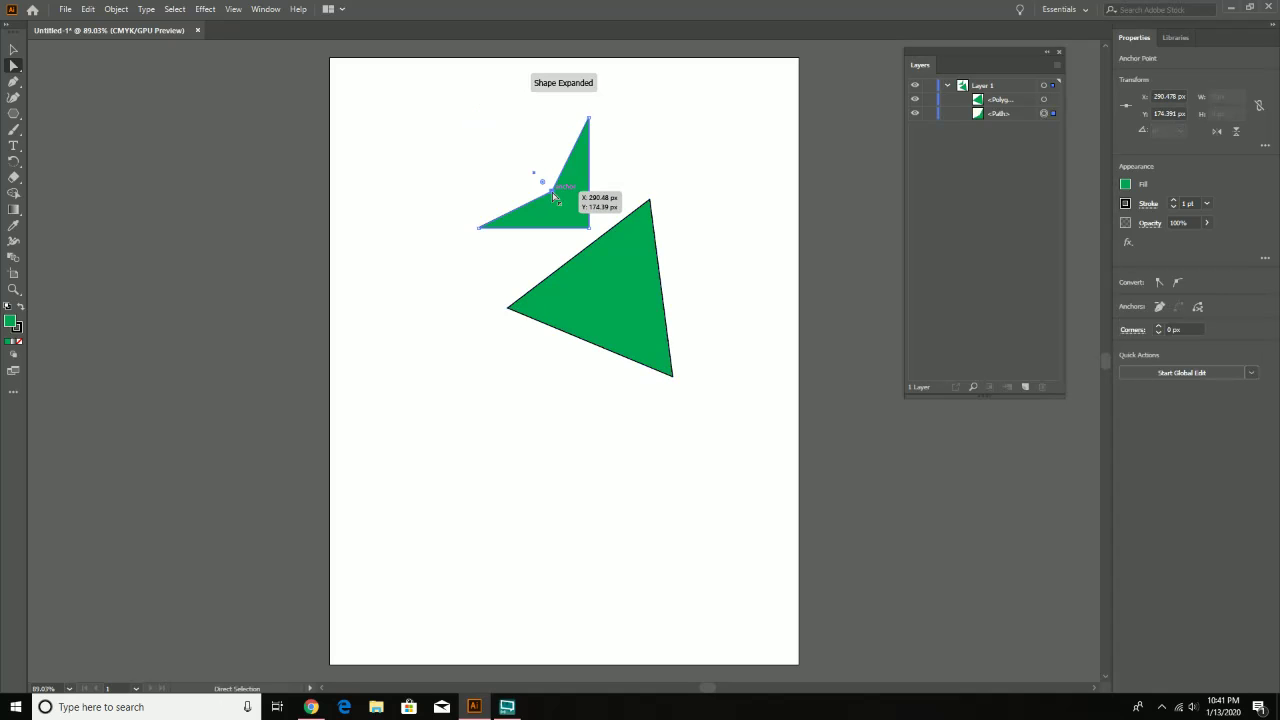